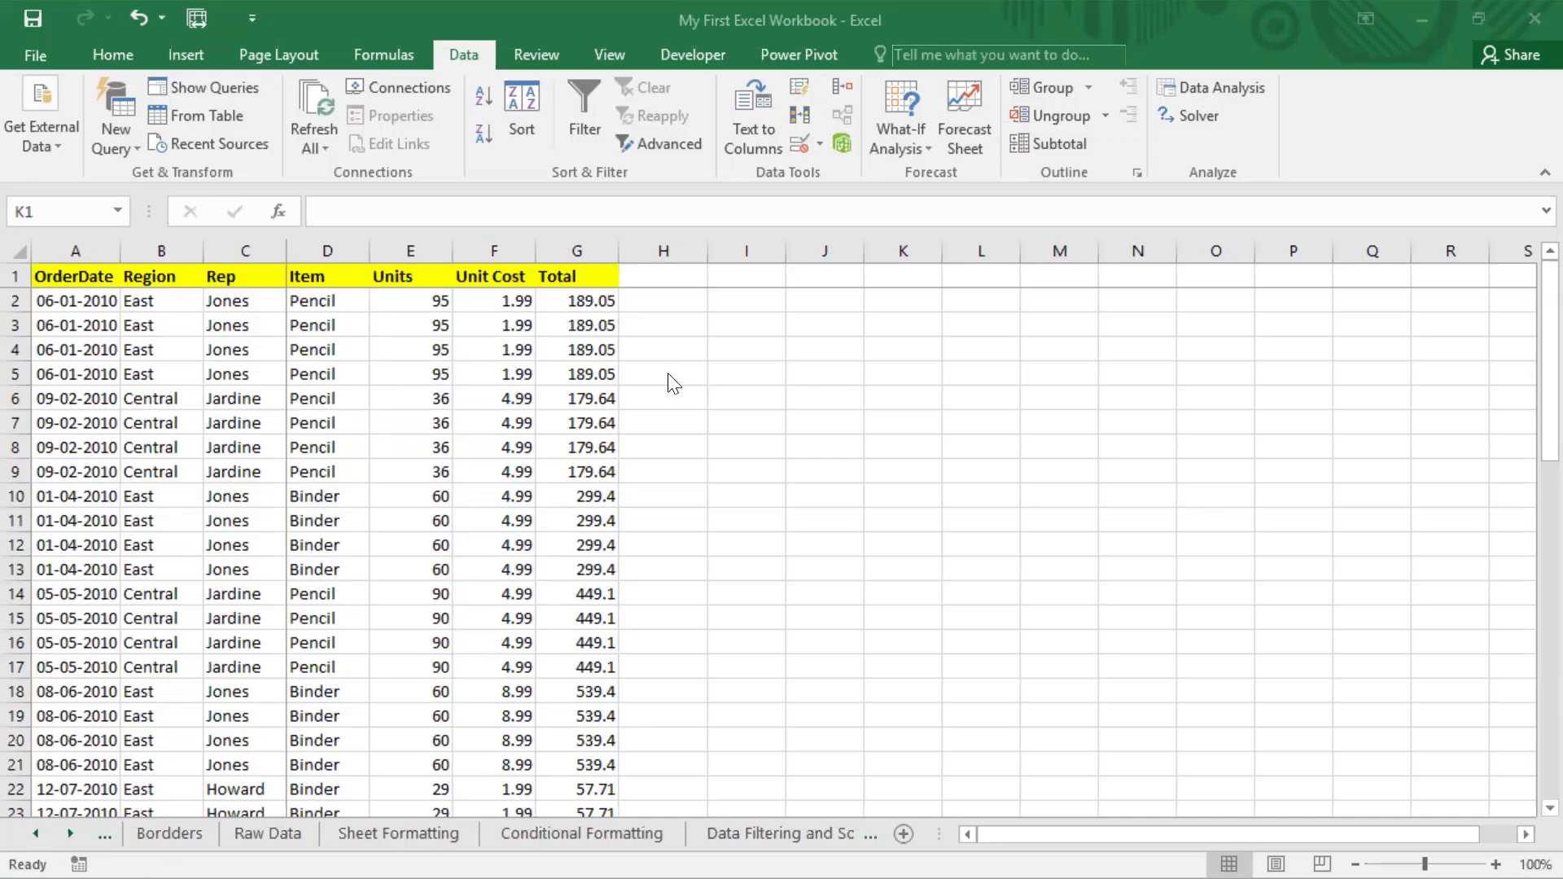
Make the first data row, cells A2 to G2, bold.
{"action": "left_click", "coordinate": [109, 58]}
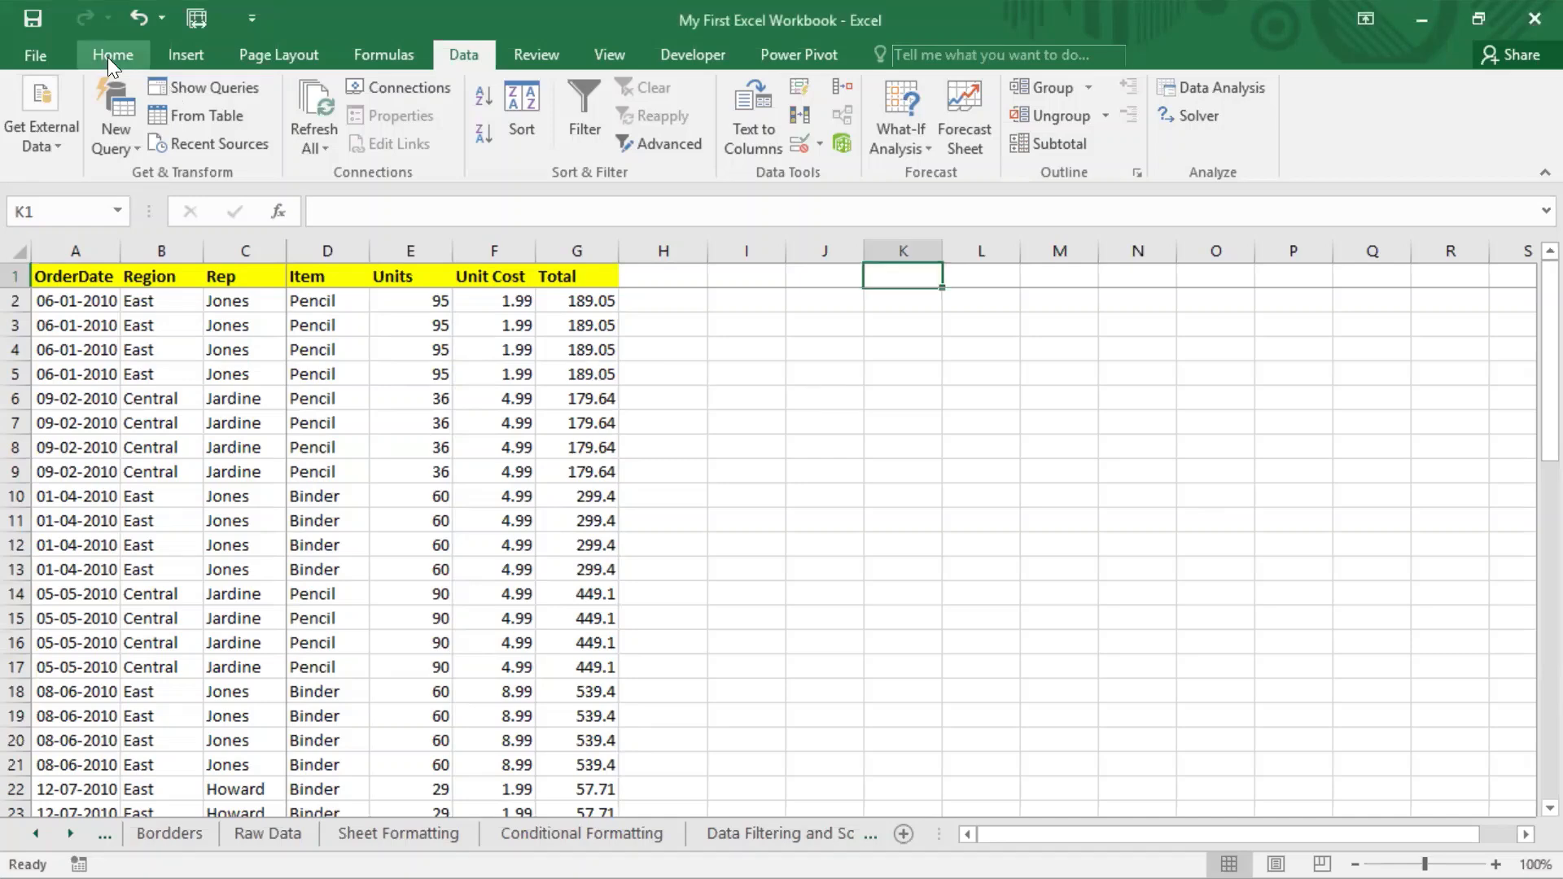
{"action": "left_click", "coordinate": [108, 57]}
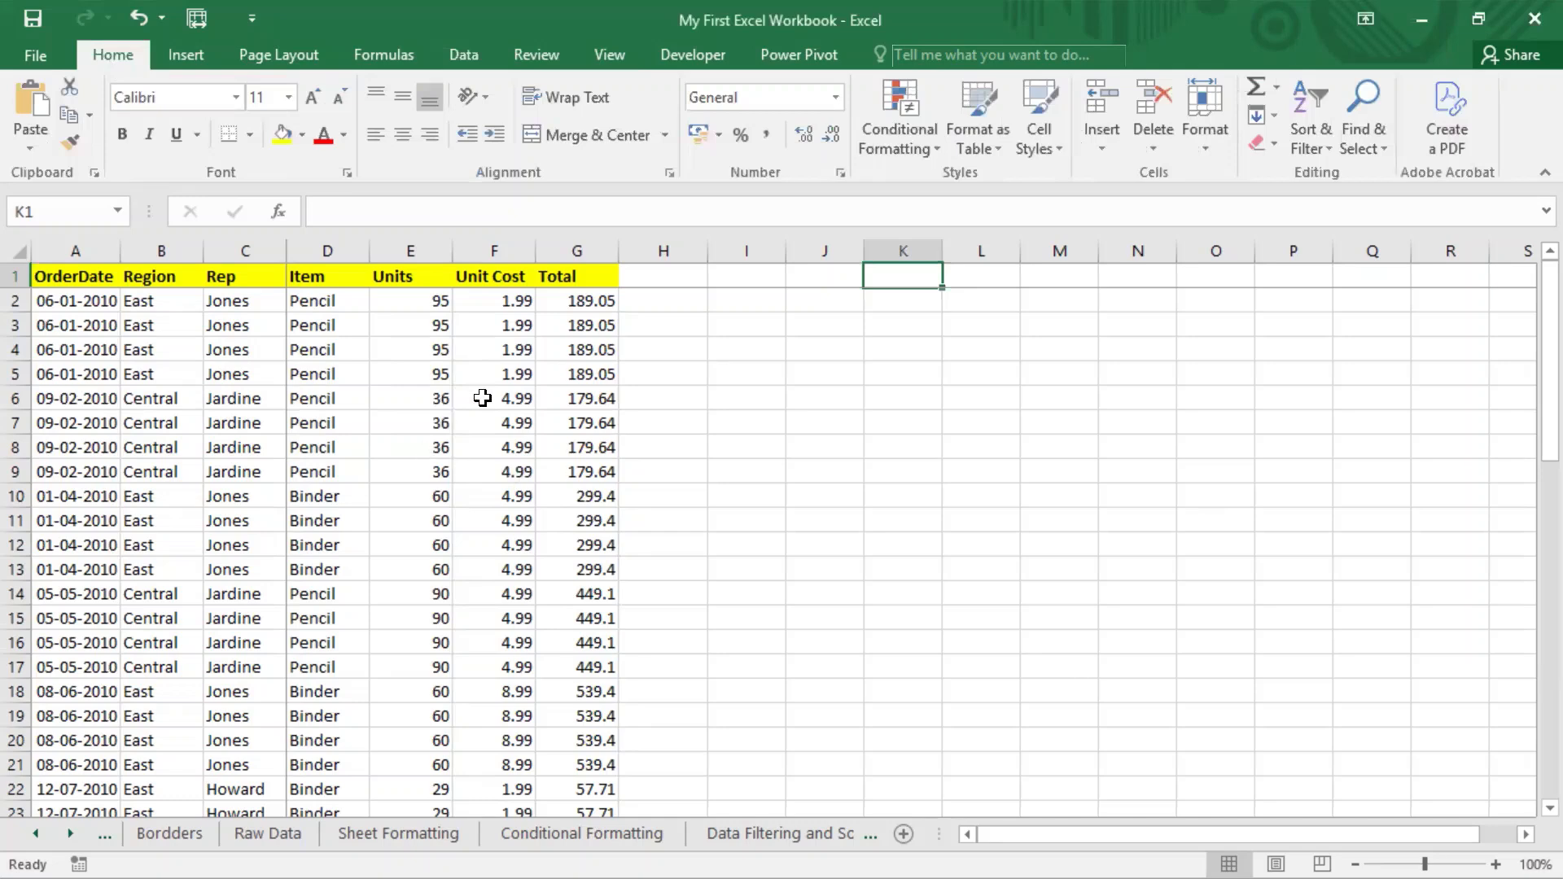
{"action": "left_click_drag", "start_coordinate": [591, 301], "coordinate": [591, 350]}
{"action": "left_click", "coordinate": [464, 376]}
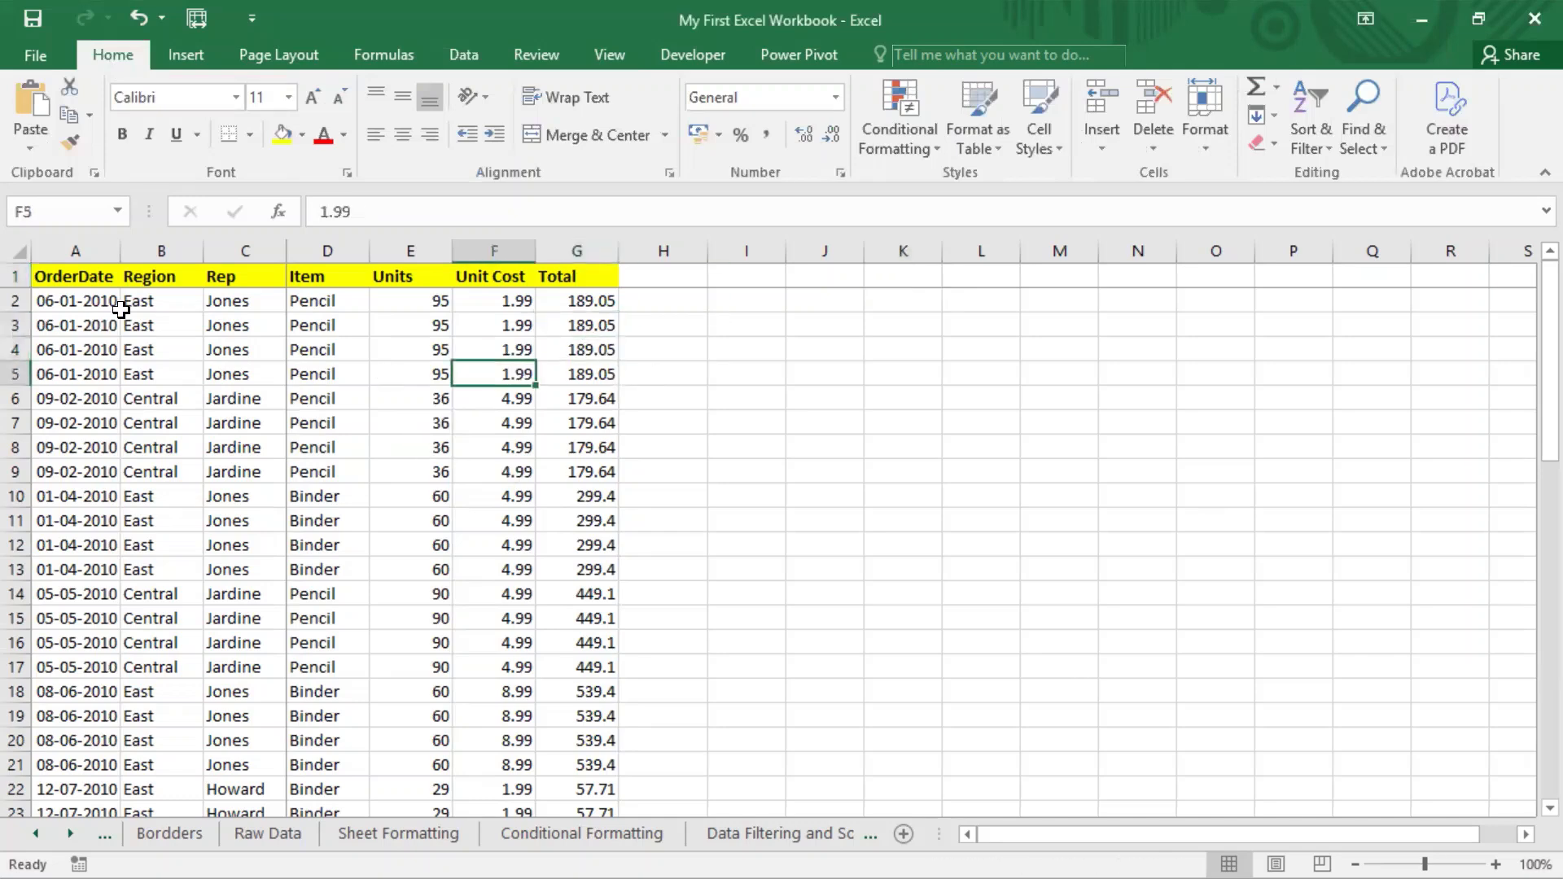
{"action": "left_click_drag", "start_coordinate": [98, 301], "coordinate": [597, 307]}
{"action": "key", "text": "ctrl+b"}
{"action": "left_click", "coordinate": [434, 473]}
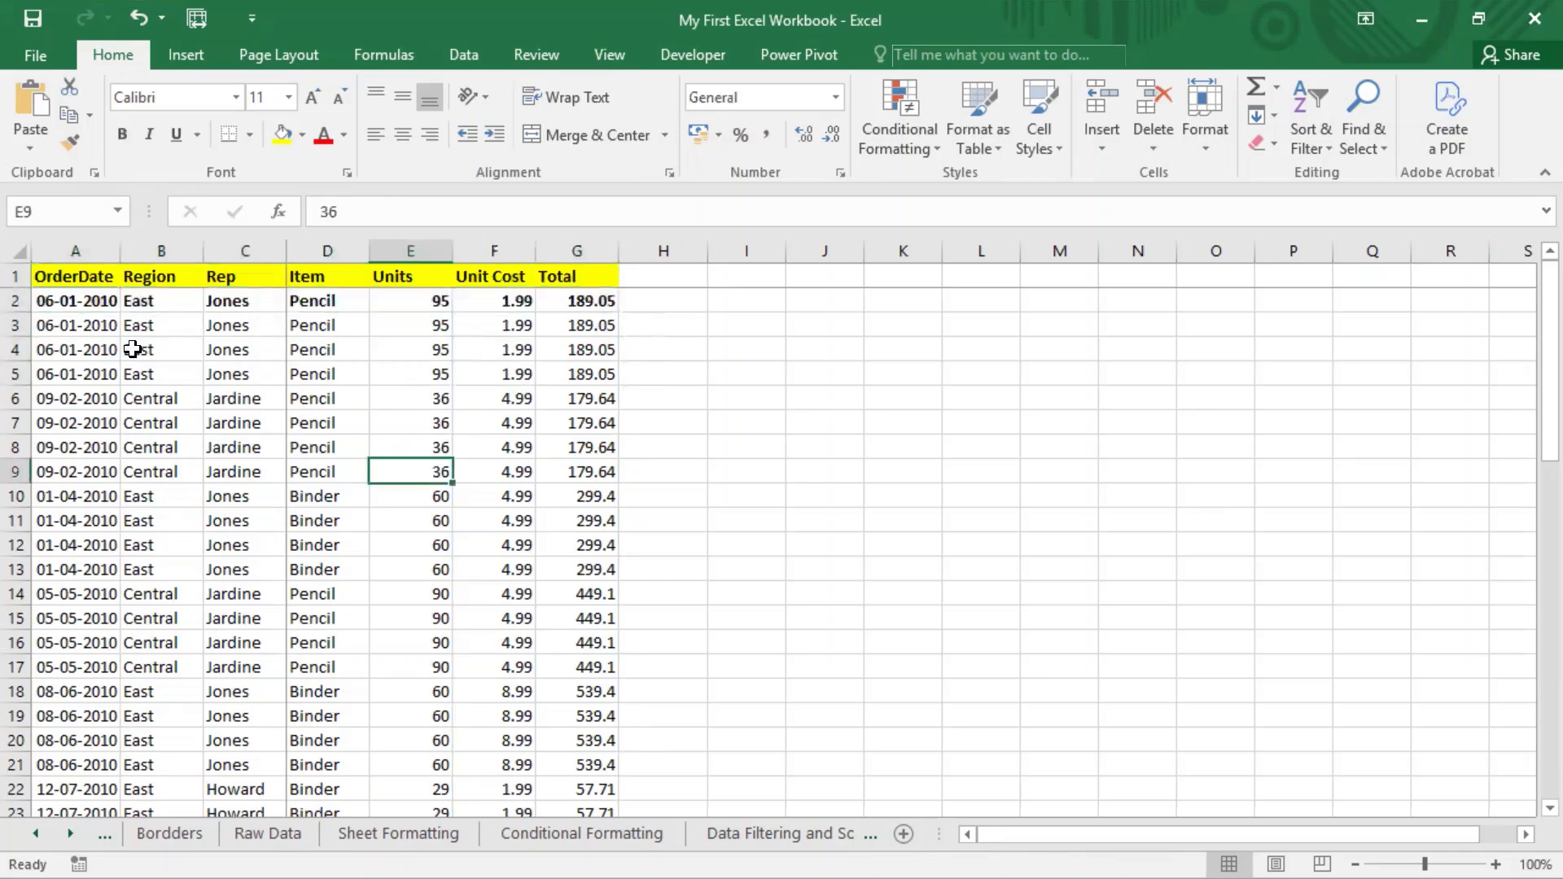
Make the text in cells A3 to G3 italic and colour it red.
{"action": "left_click_drag", "start_coordinate": [49, 328], "coordinate": [619, 332]}
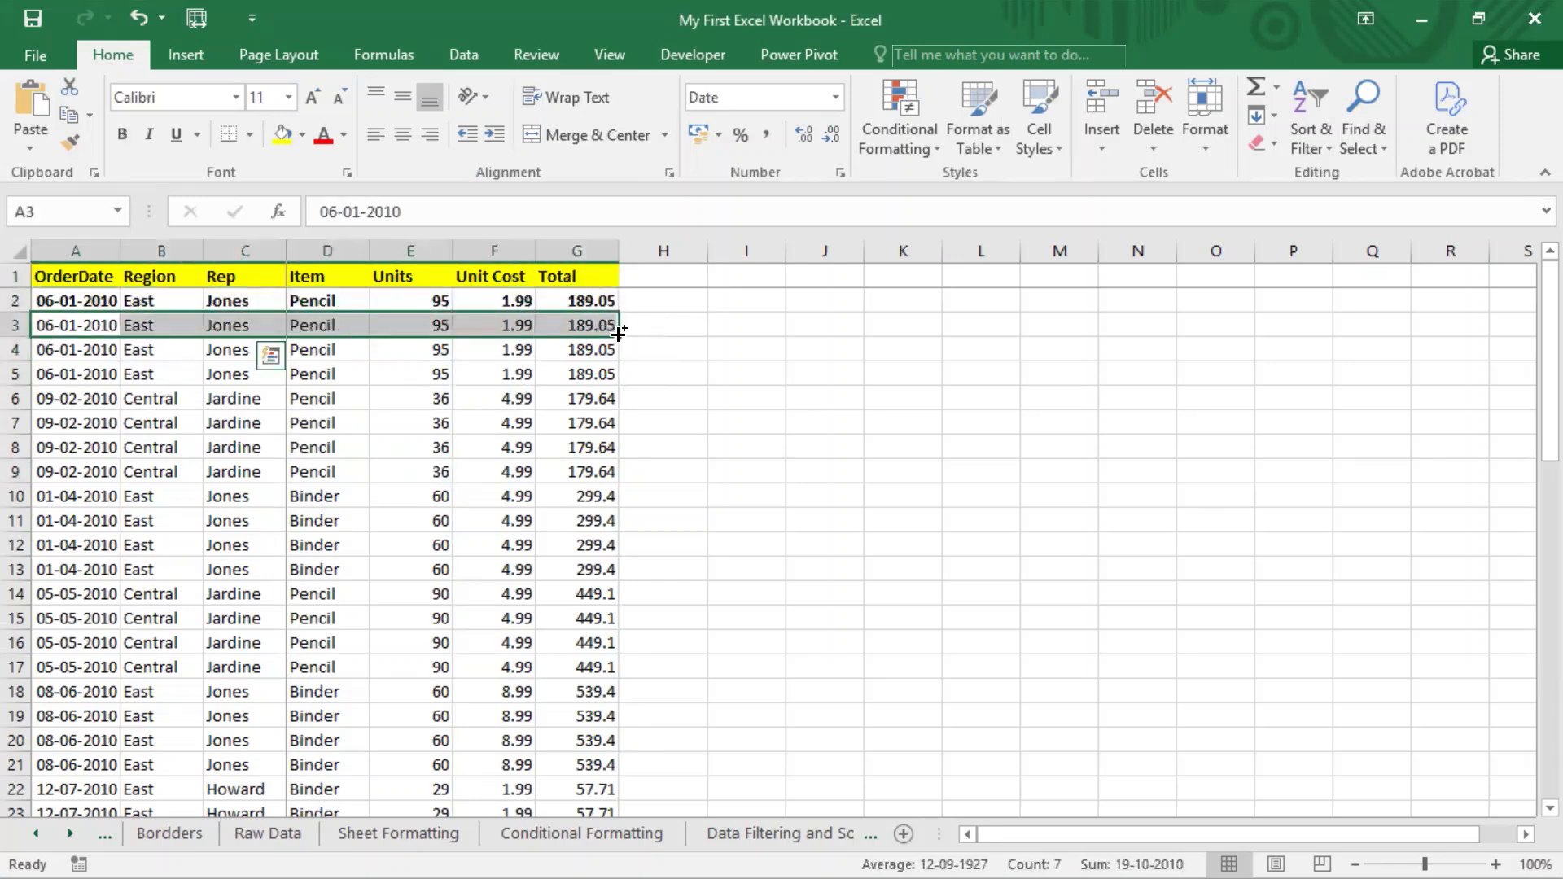
{"action": "key", "text": "ctrl+i"}
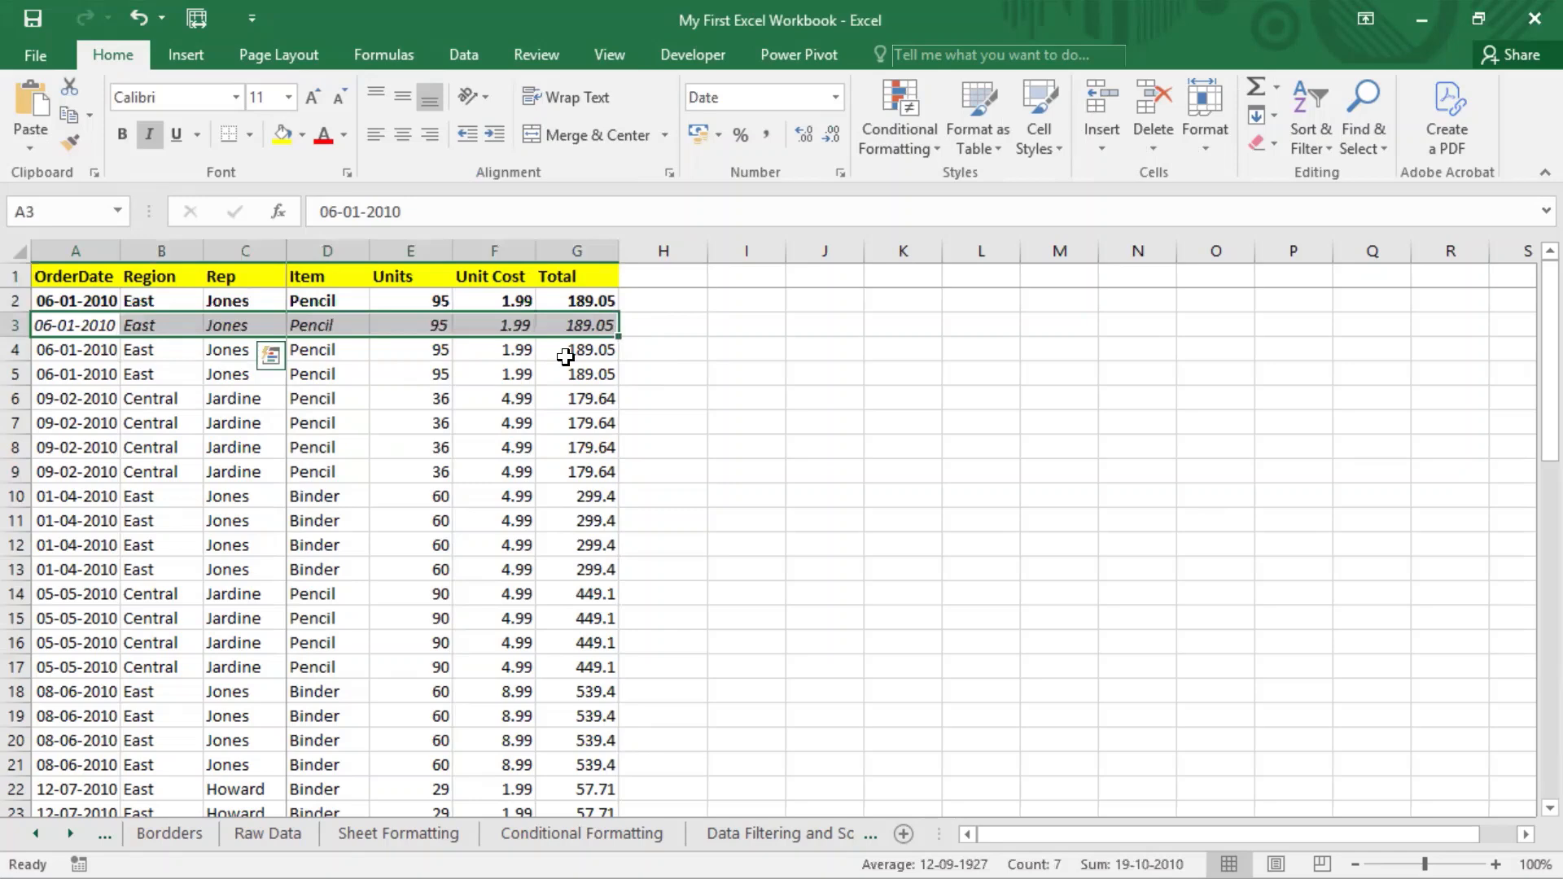
{"action": "left_click", "coordinate": [325, 140]}
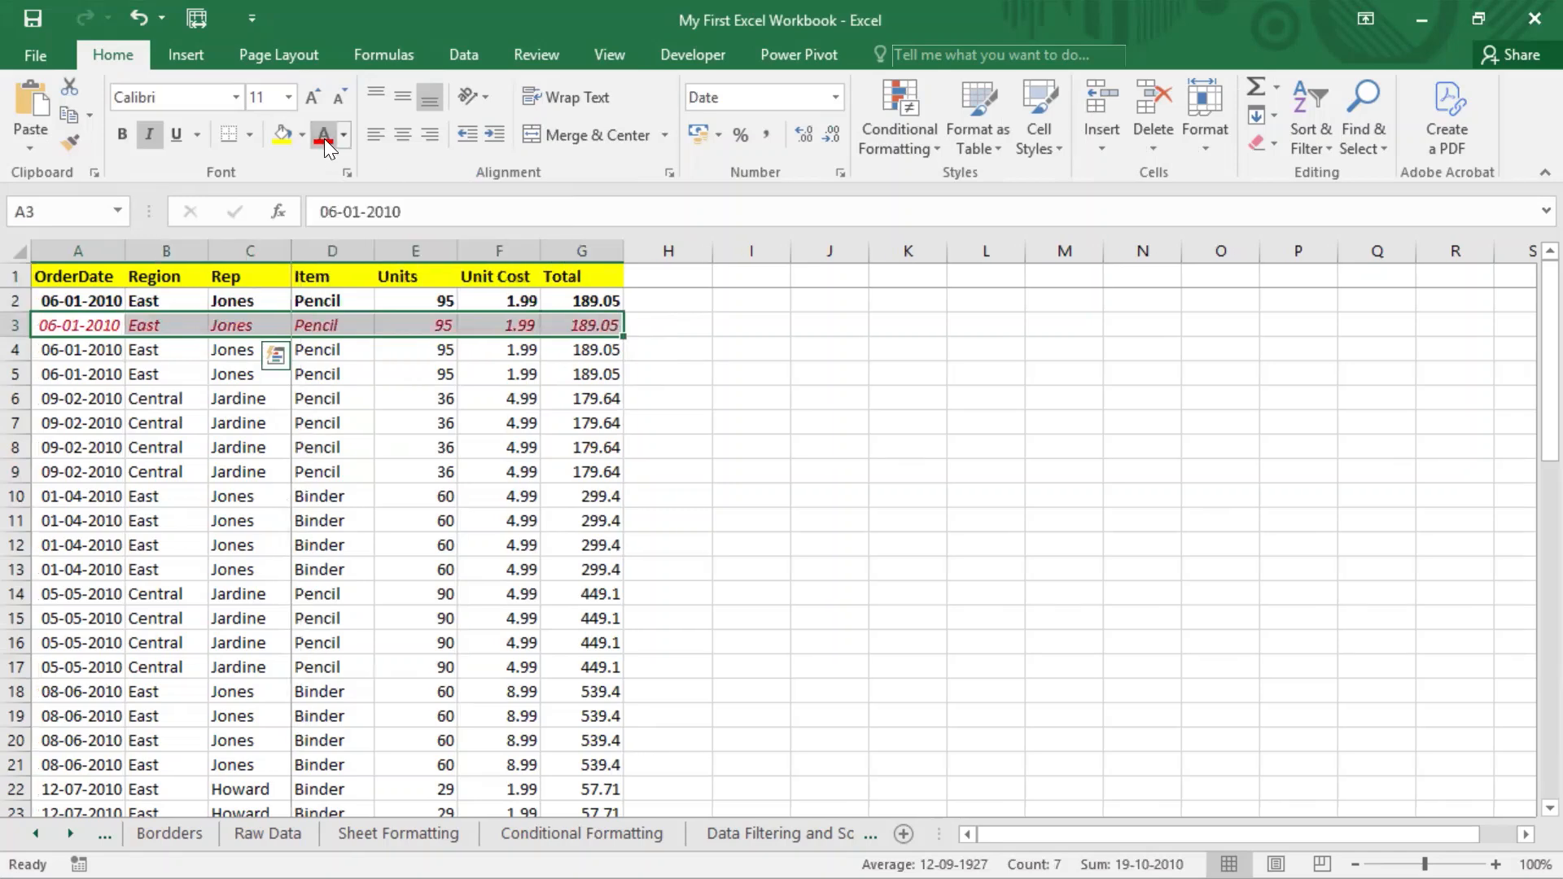
{"action": "left_click", "coordinate": [369, 547]}
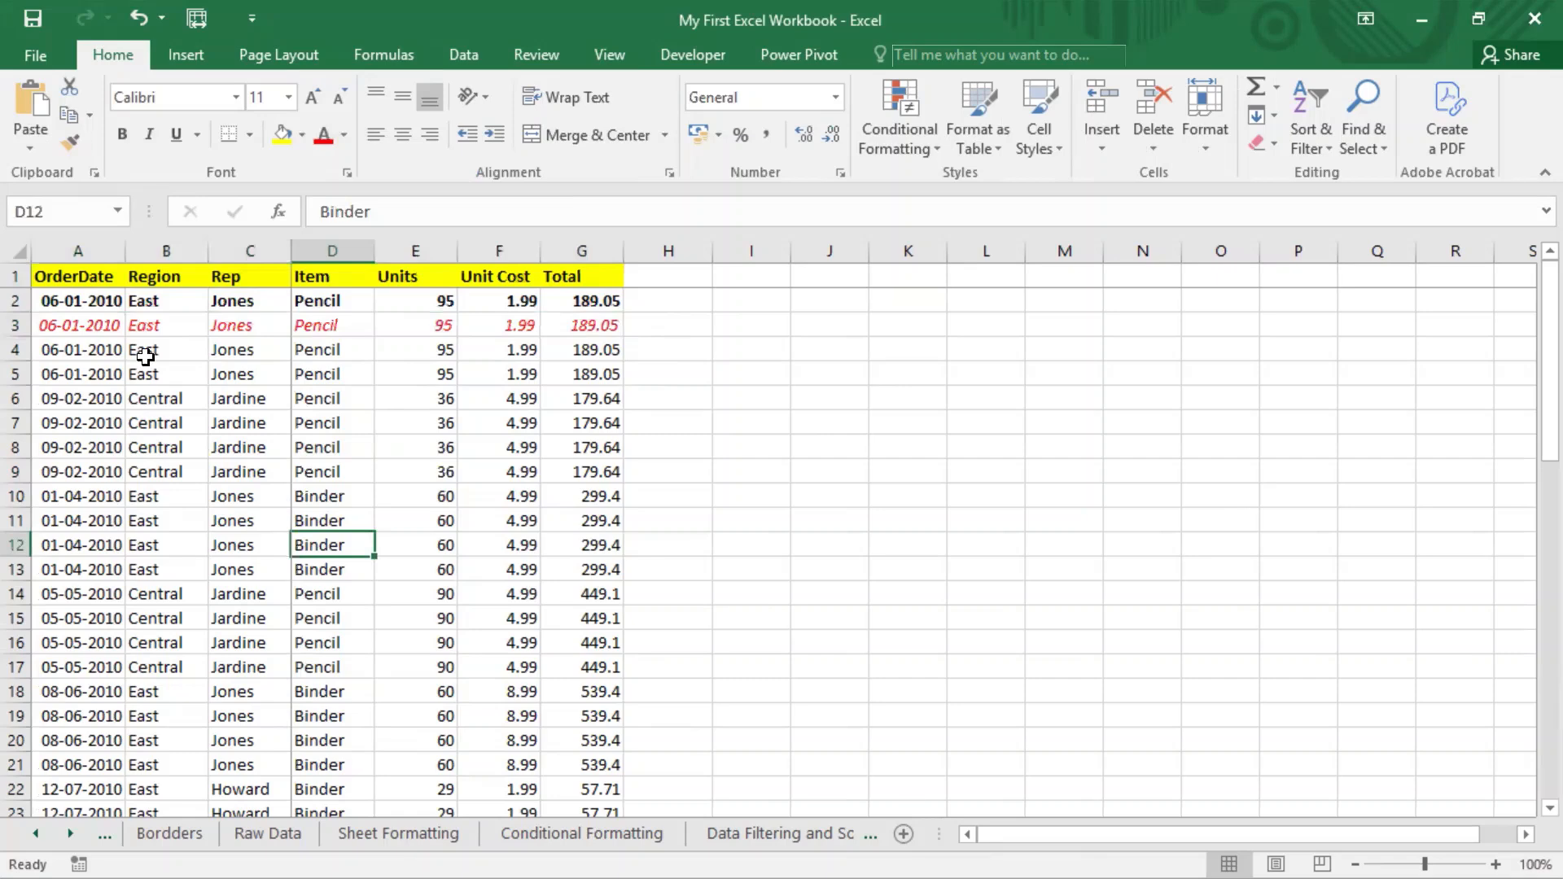
Set the font size of cells A4 to G4 to 22.
{"action": "left_click_drag", "start_coordinate": [63, 349], "coordinate": [614, 350]}
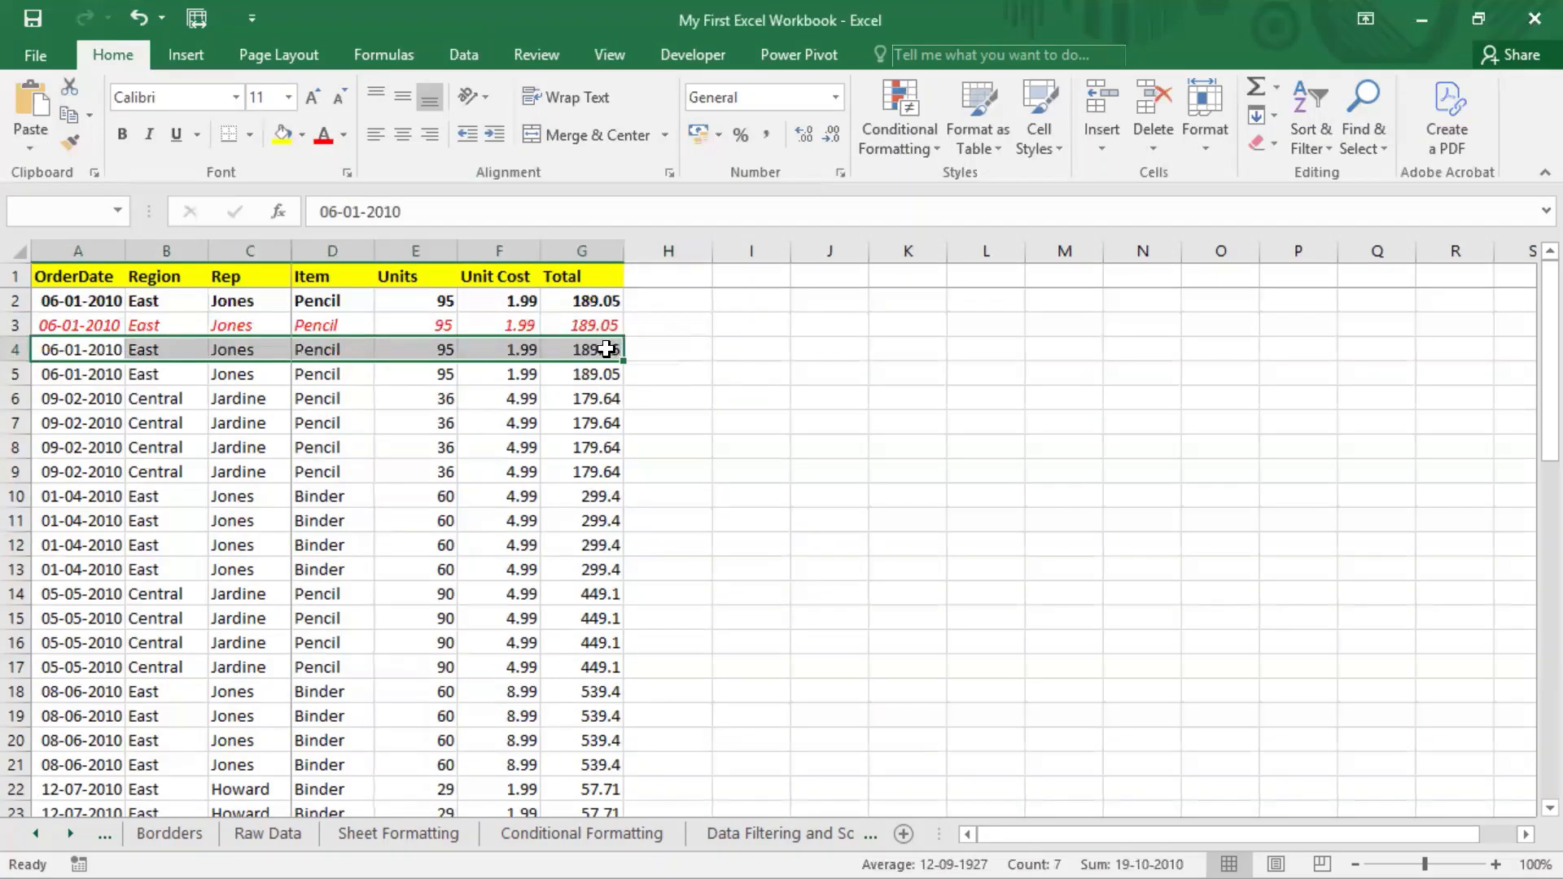
{"action": "left_click", "coordinate": [287, 101]}
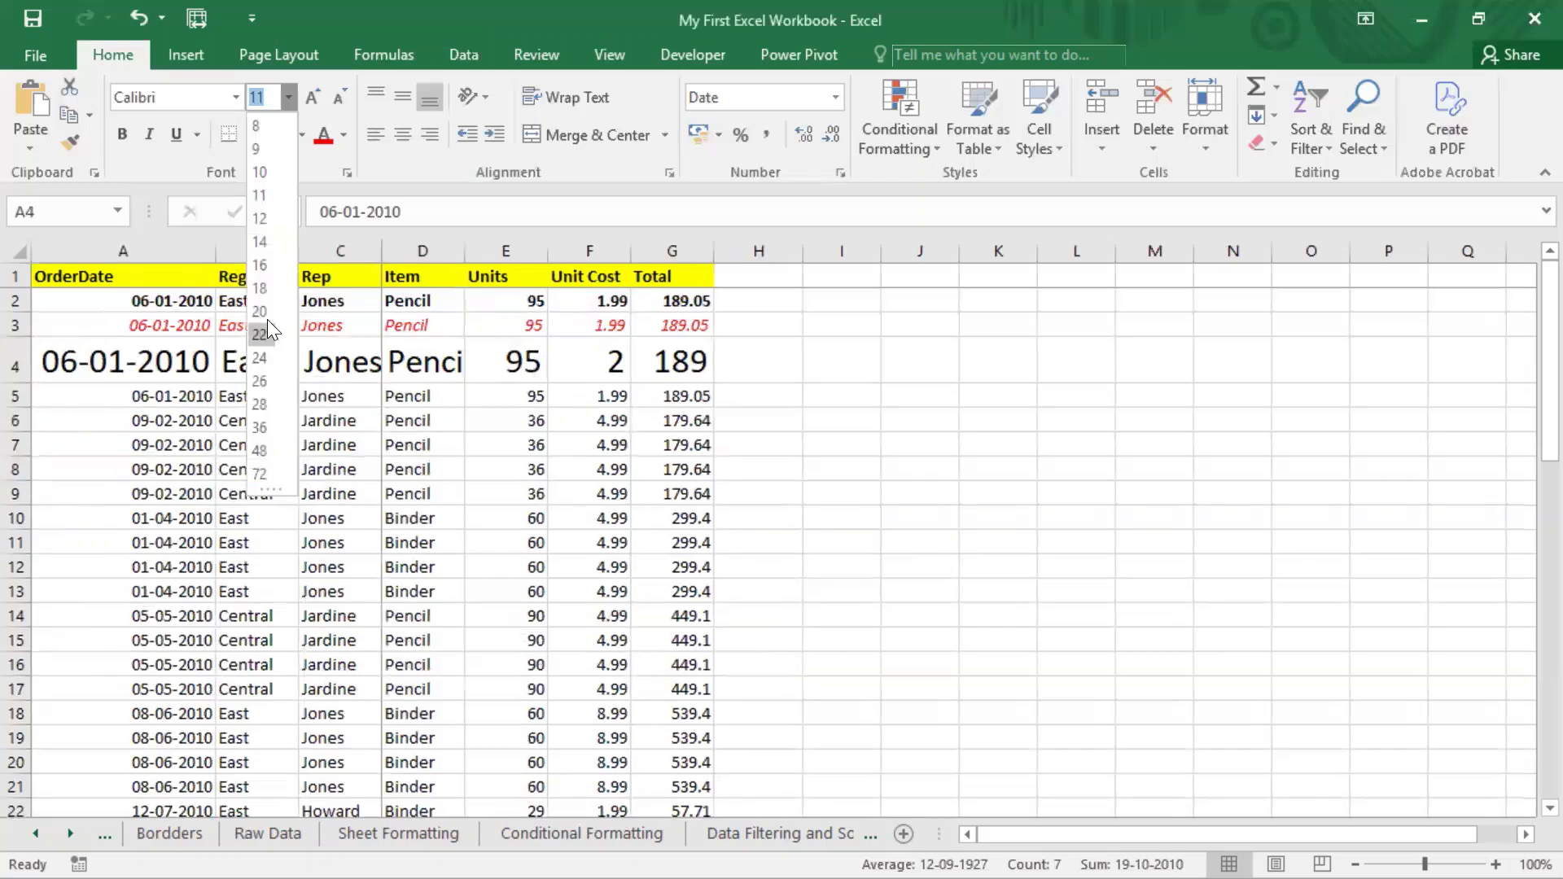
{"action": "left_click", "coordinate": [261, 333]}
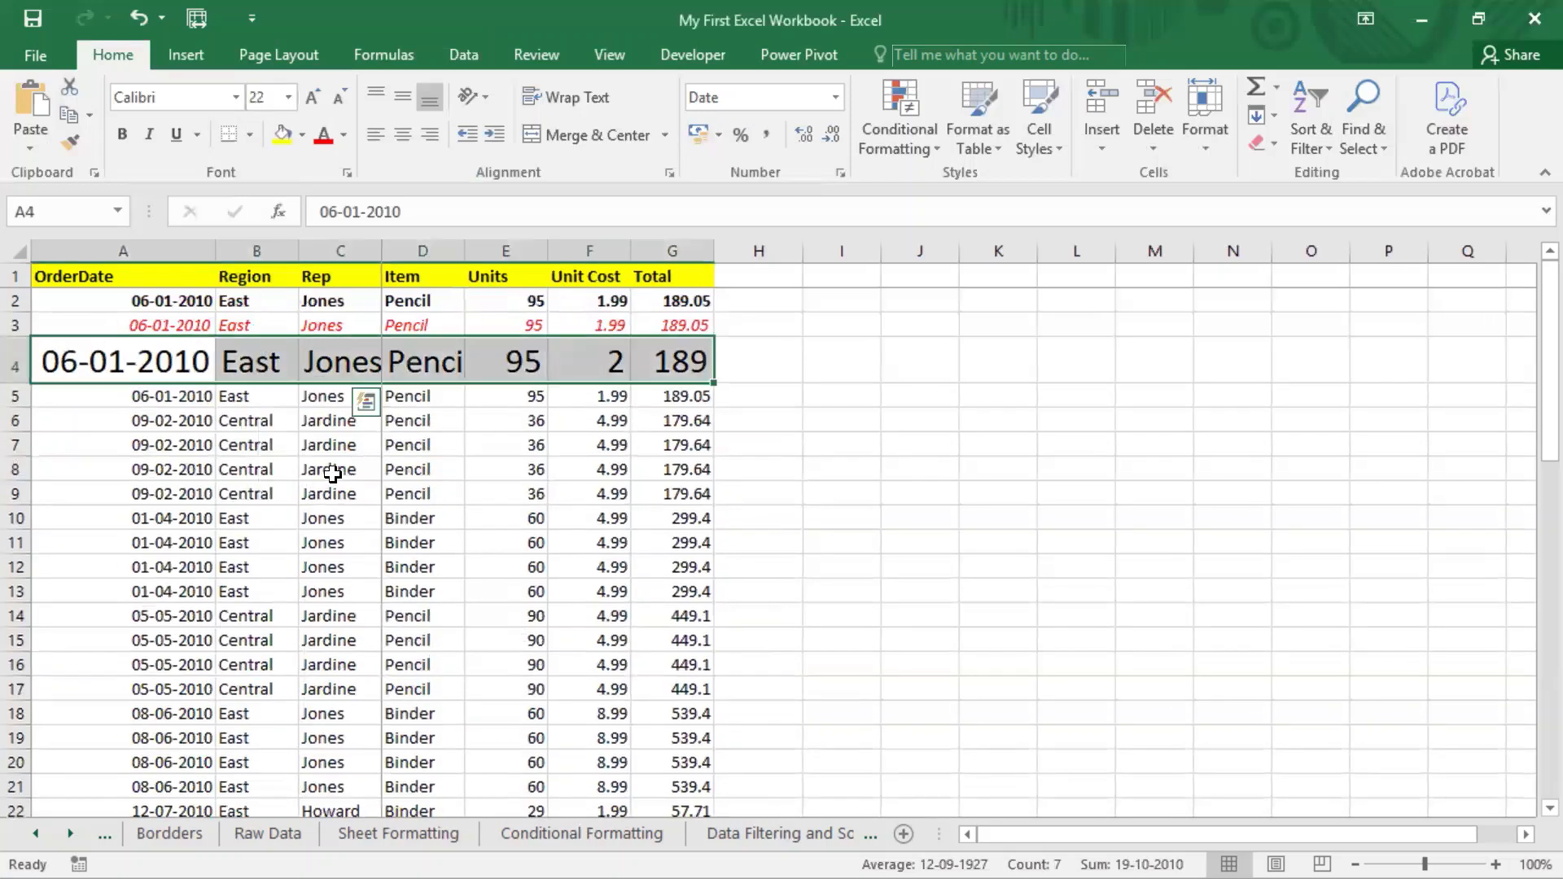
{"action": "left_click", "coordinate": [330, 469]}
{"action": "left_click_drag", "start_coordinate": [135, 354], "coordinate": [600, 356]}
{"action": "left_click", "coordinate": [309, 534]}
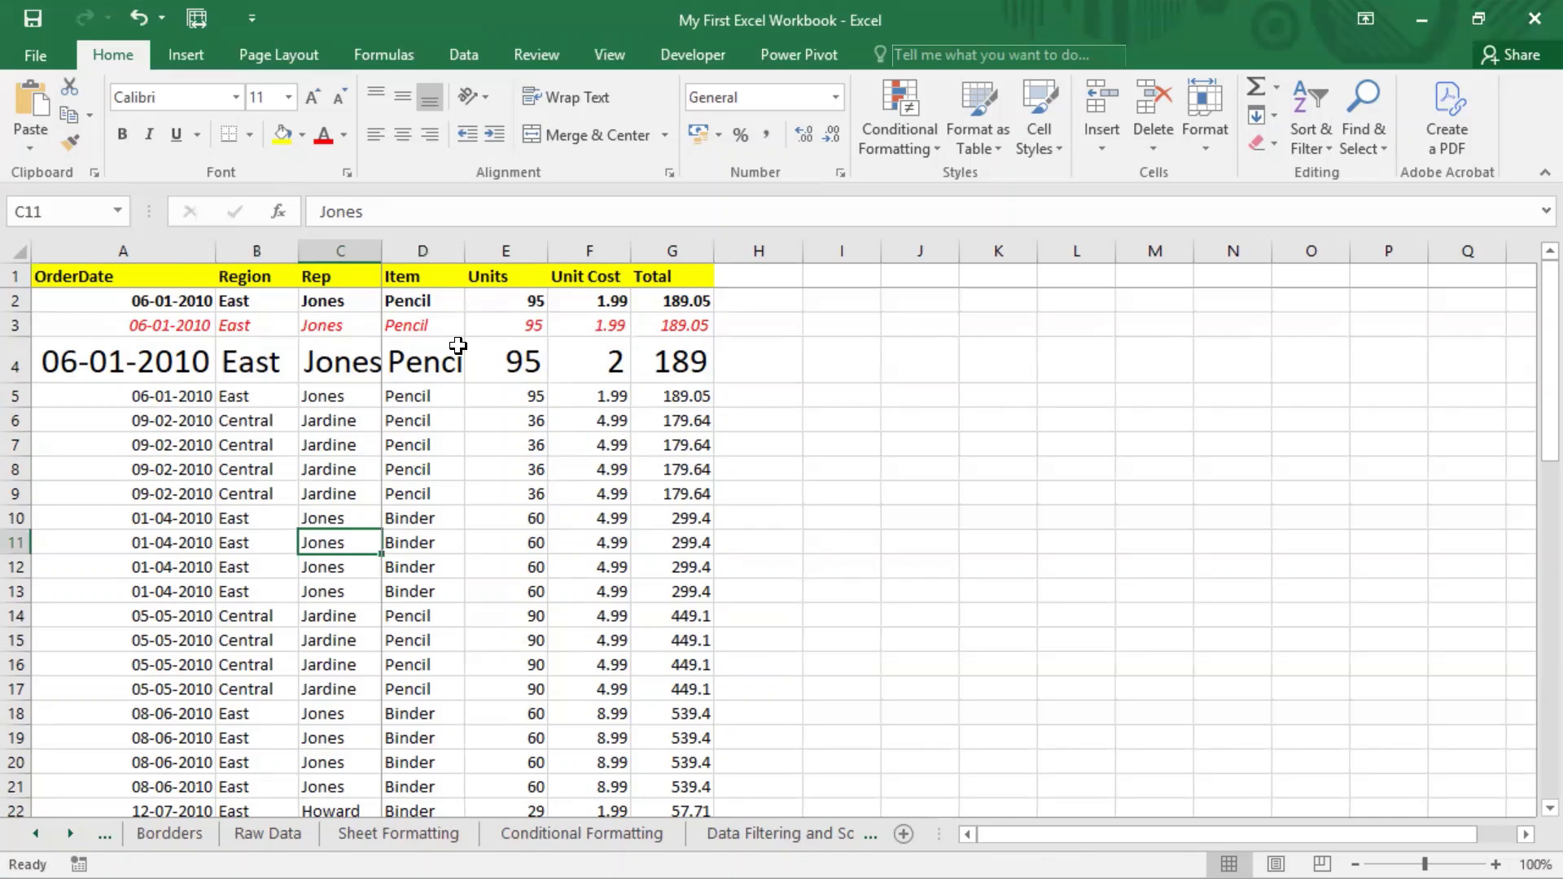
{"action": "left_click_drag", "start_coordinate": [68, 361], "coordinate": [654, 359]}
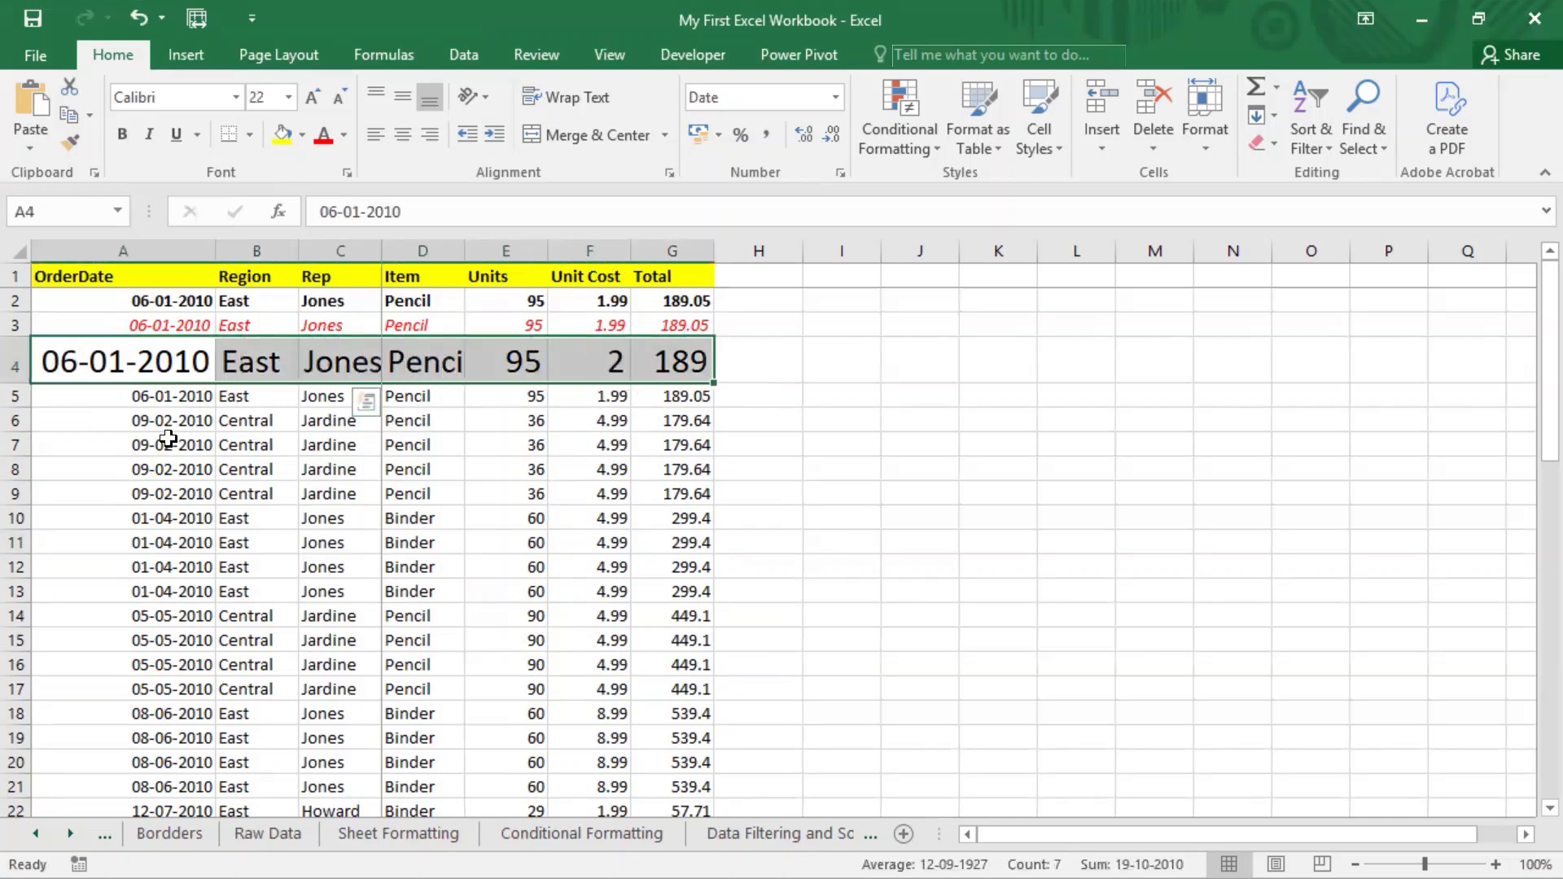
{"action": "left_click_drag", "start_coordinate": [89, 445], "coordinate": [672, 444]}
{"action": "left_click_drag", "start_coordinate": [139, 493], "coordinate": [342, 495]}
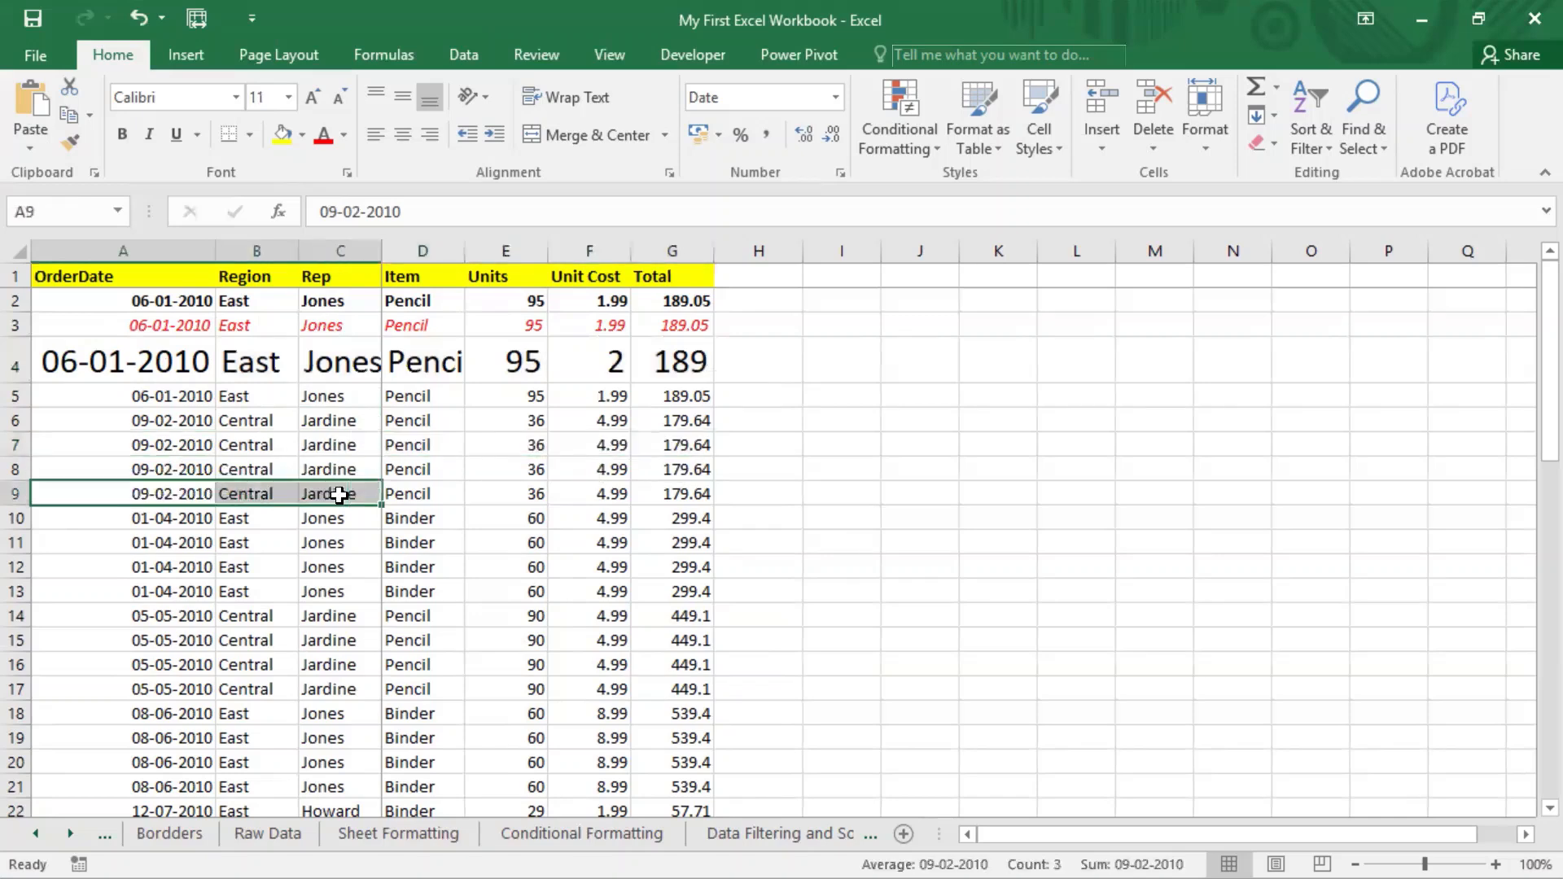
{"action": "left_click", "coordinate": [172, 444]}
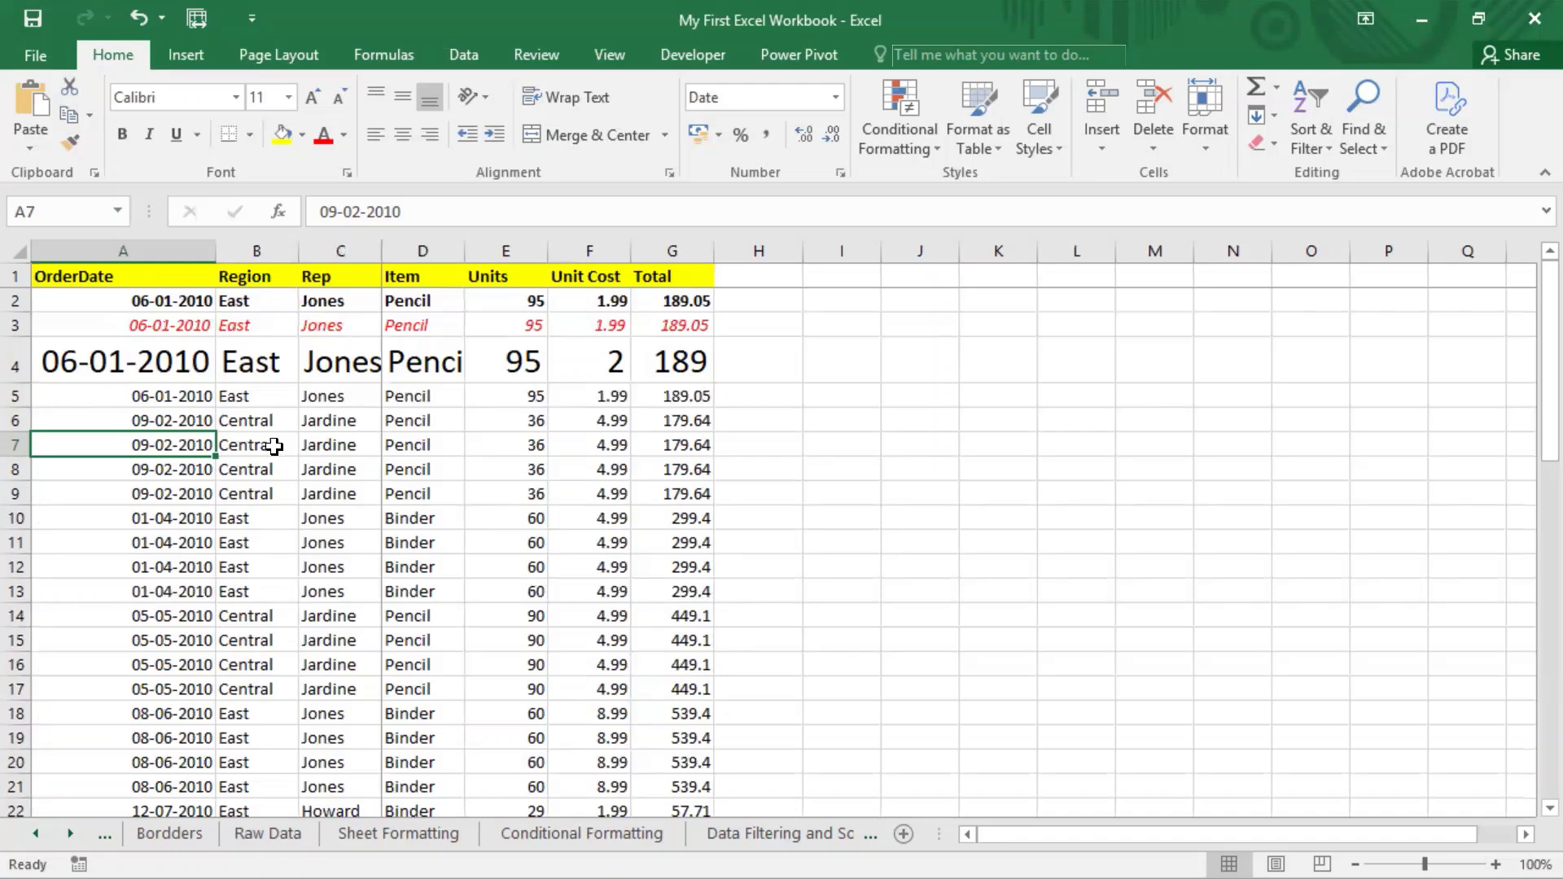
{"action": "left_click", "coordinate": [264, 446]}
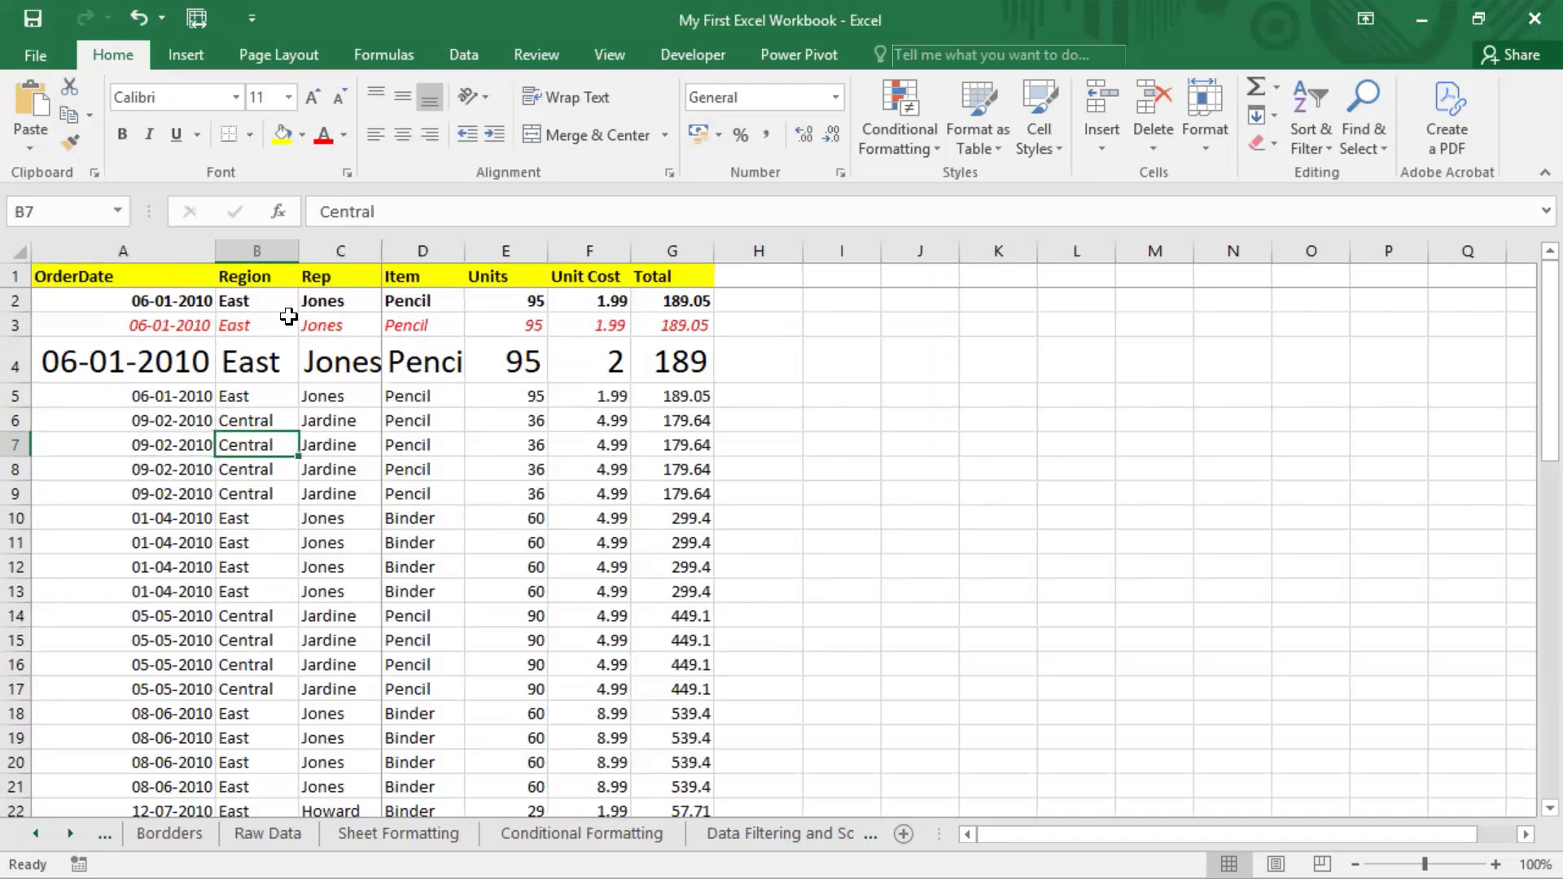
Give the whole Region column a yellow fill and a red font colour.
{"action": "left_click", "coordinate": [257, 250]}
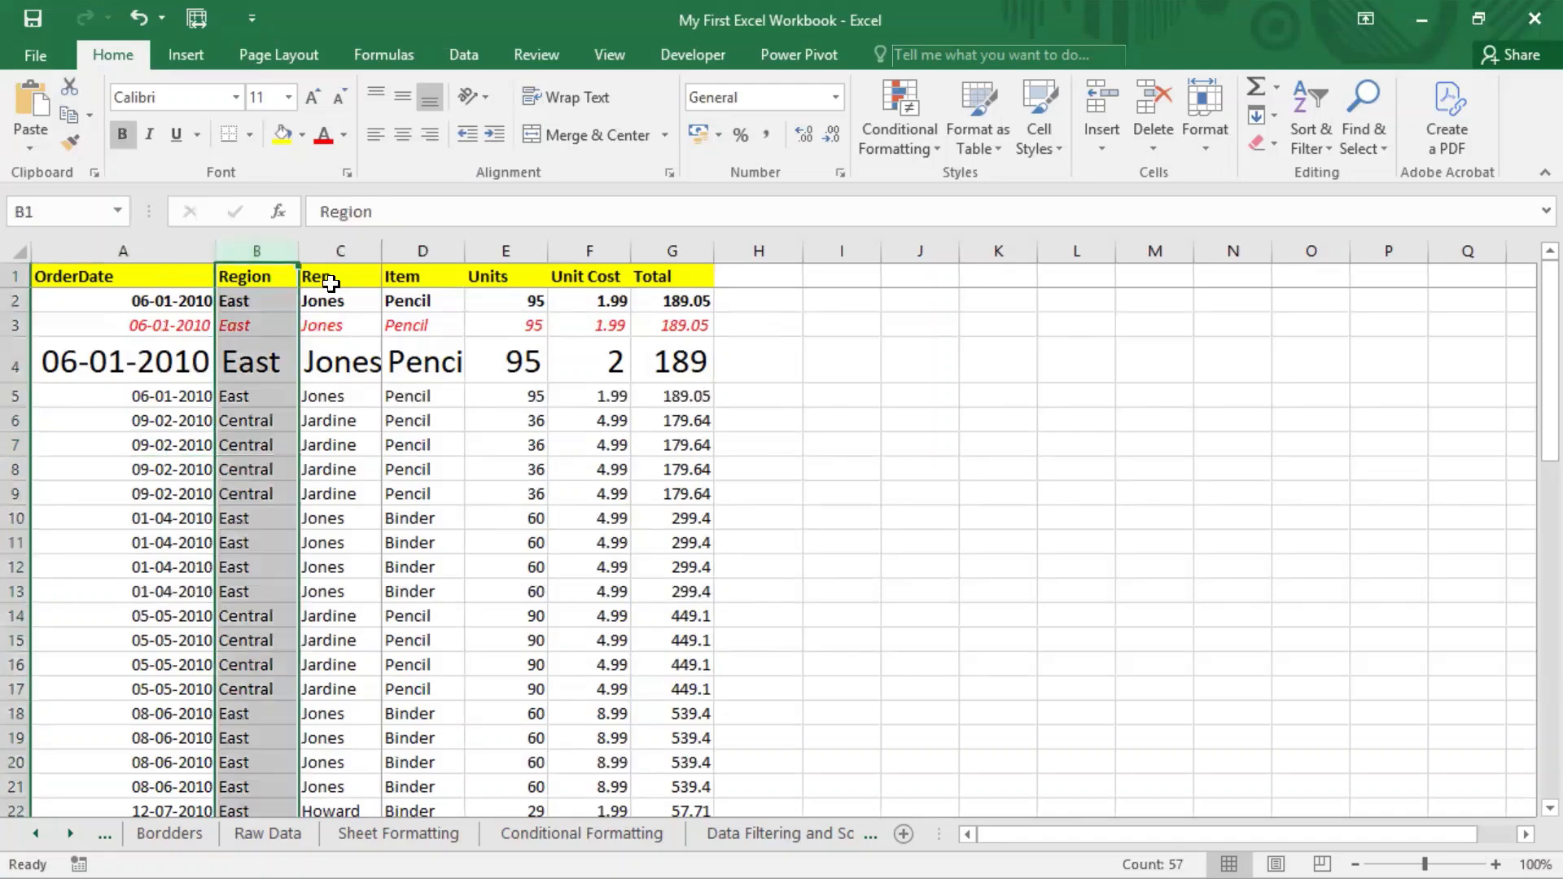
{"action": "left_click", "coordinate": [282, 135]}
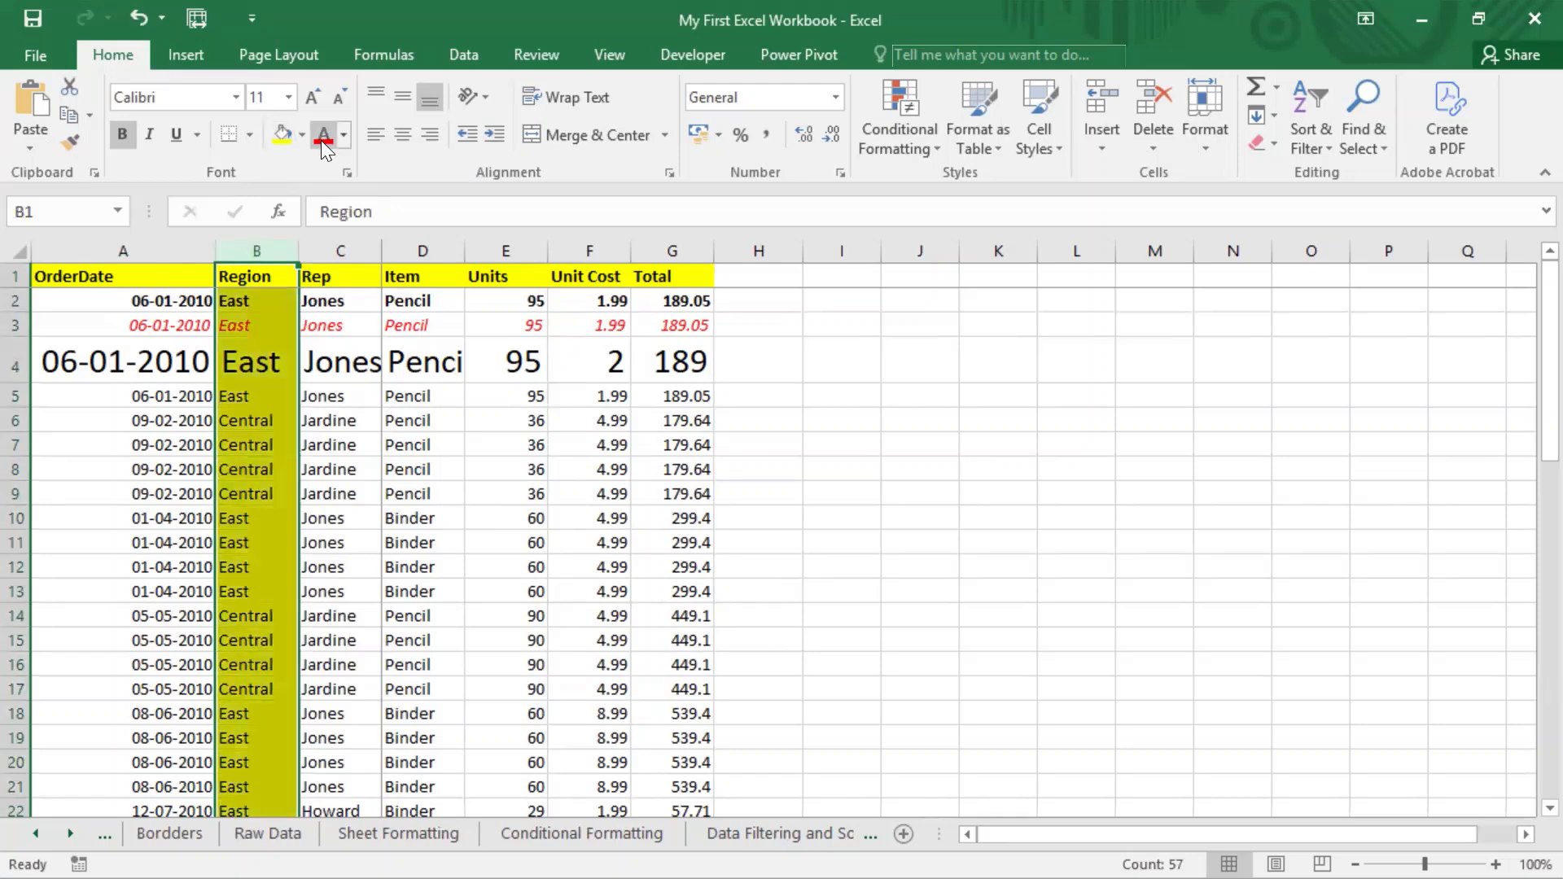
{"action": "left_click", "coordinate": [322, 135]}
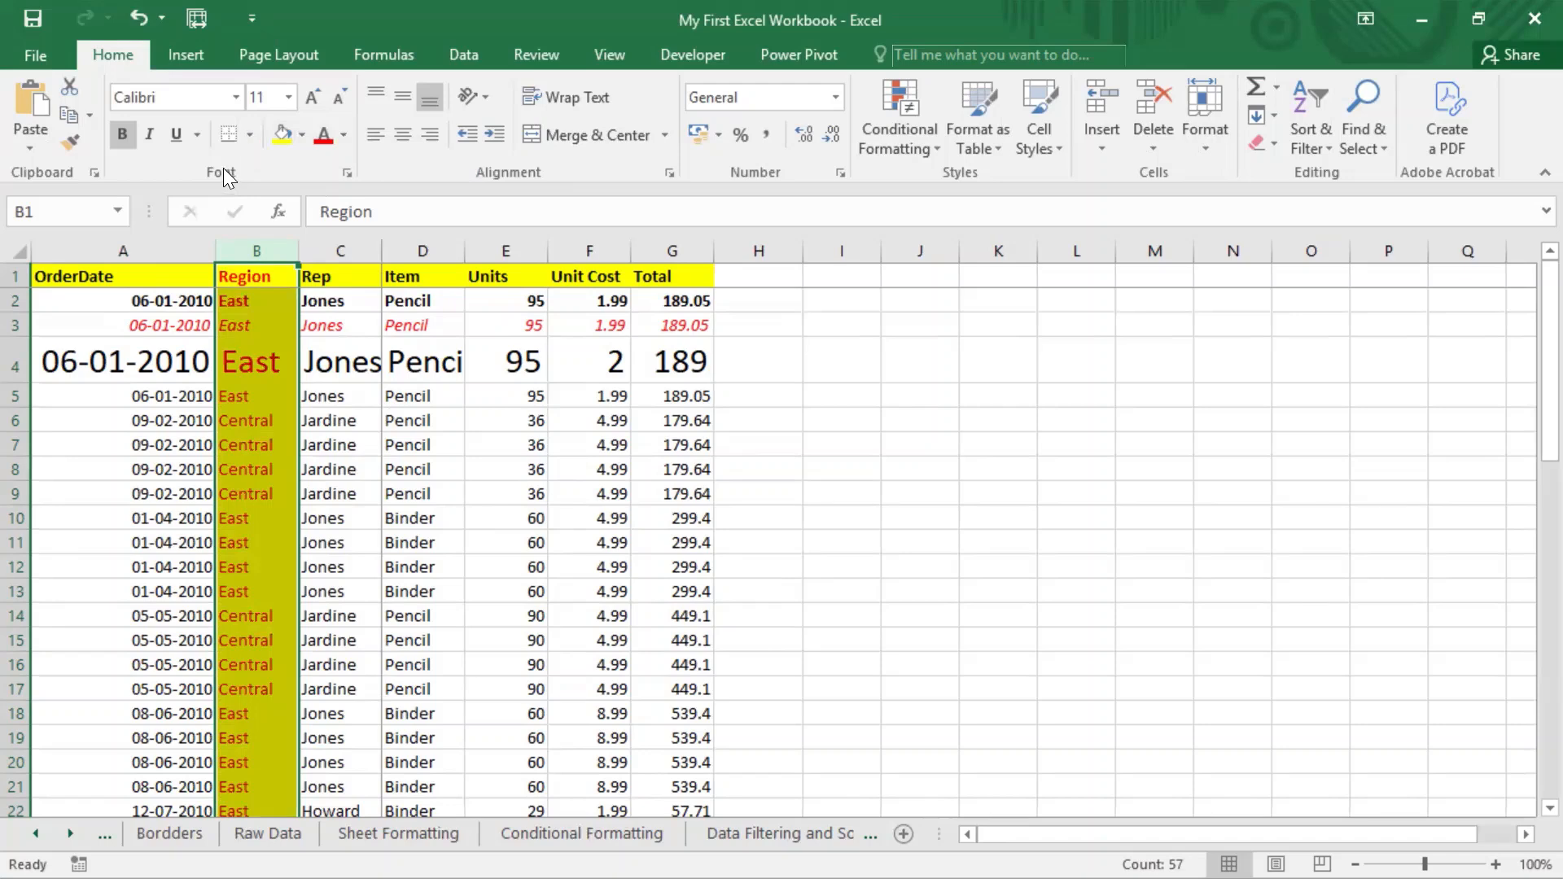
Apply all borders to the Region column and centre its text horizontally.
{"action": "left_click", "coordinate": [249, 135]}
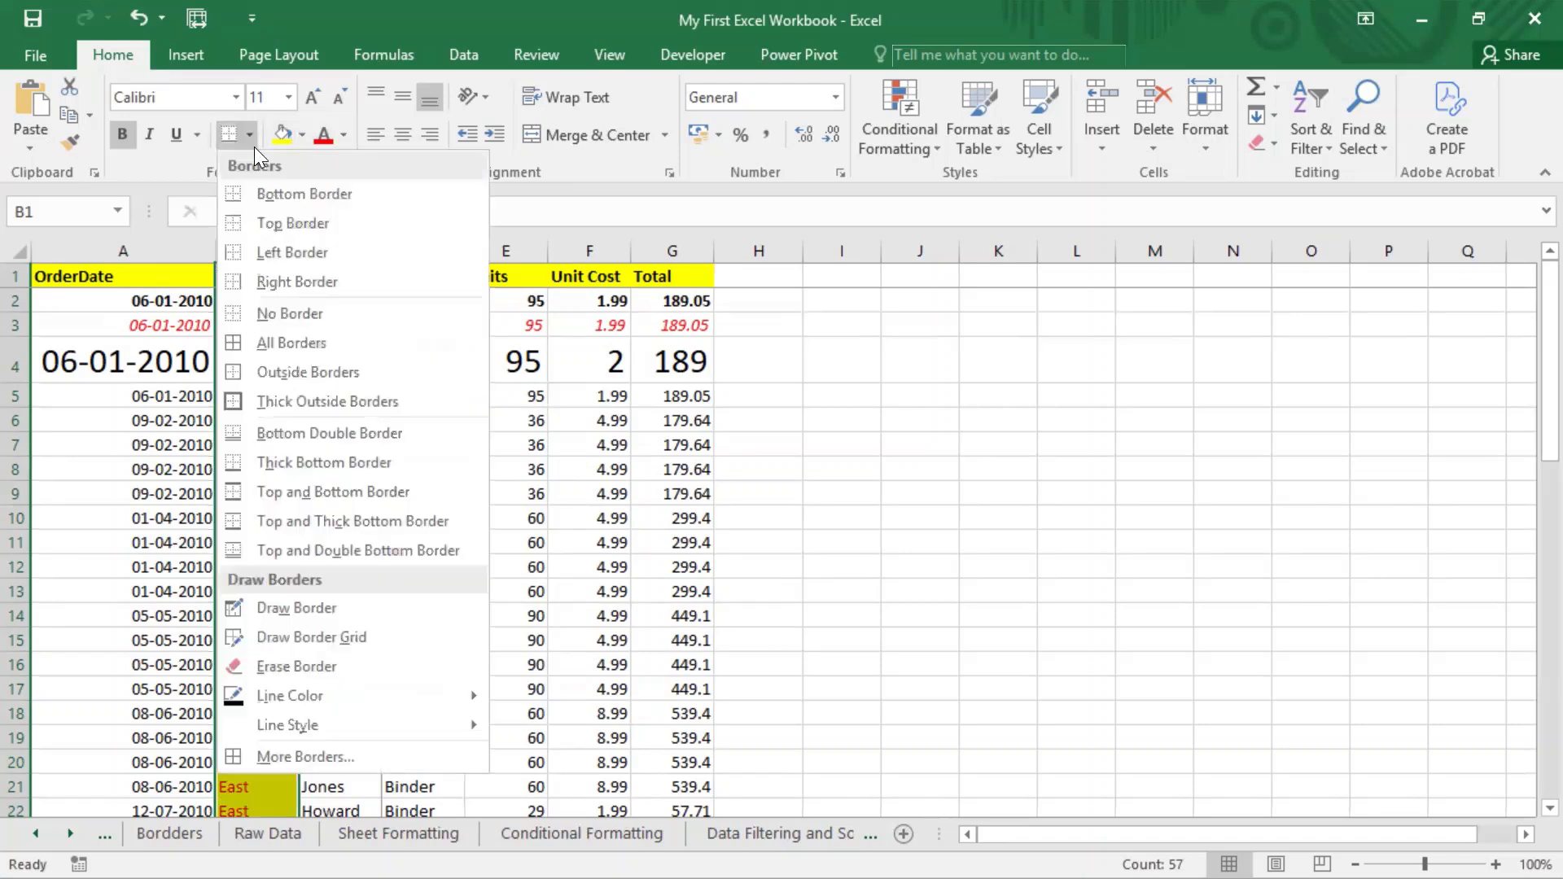
{"action": "left_click", "coordinate": [287, 342]}
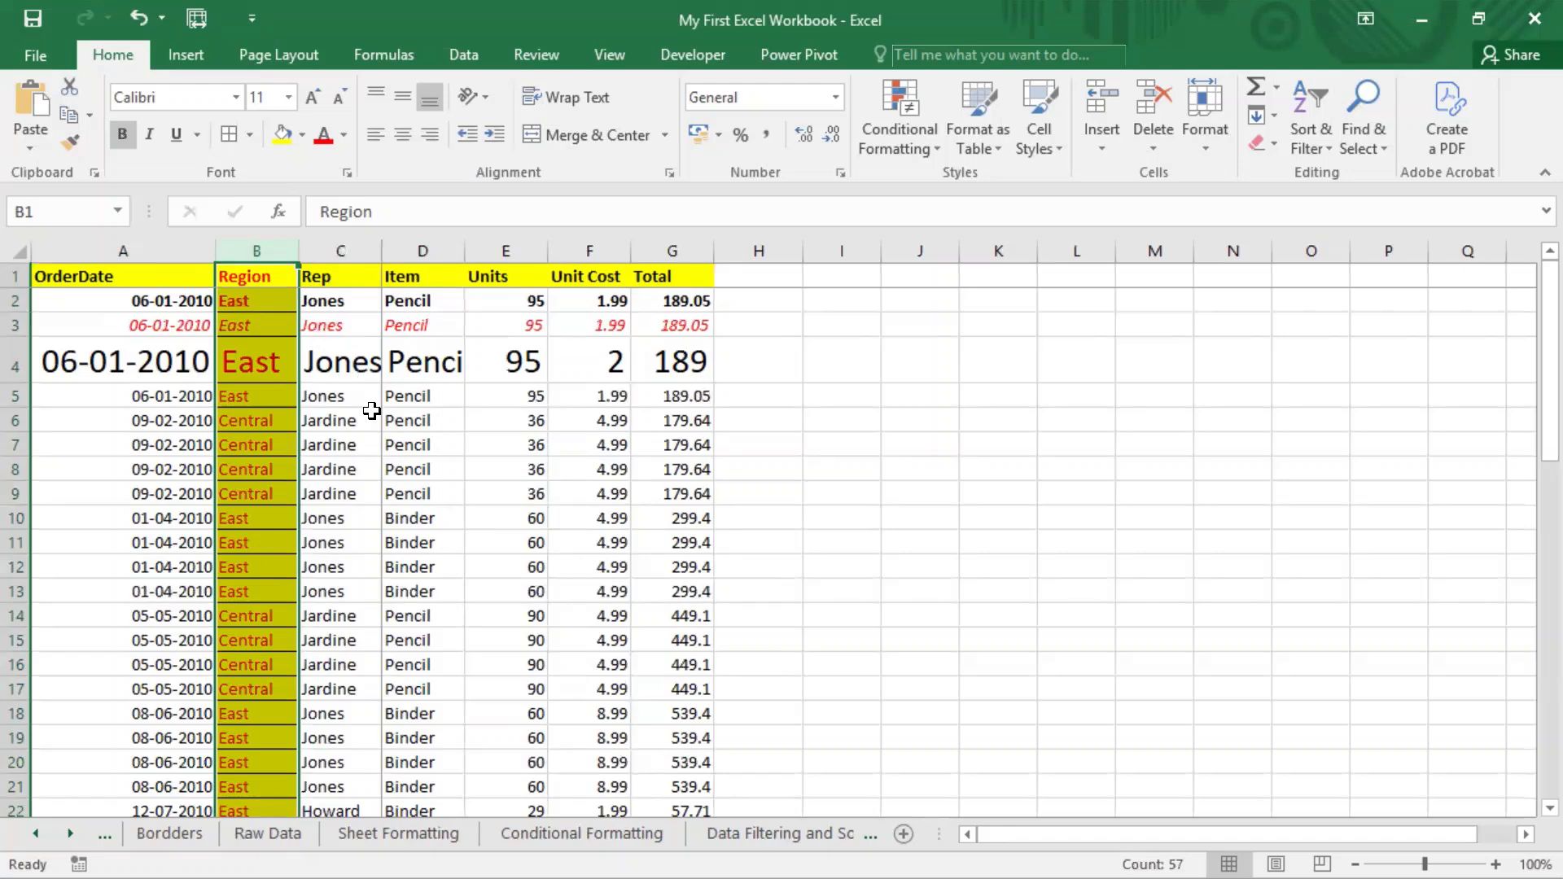
{"action": "left_click", "coordinate": [403, 133]}
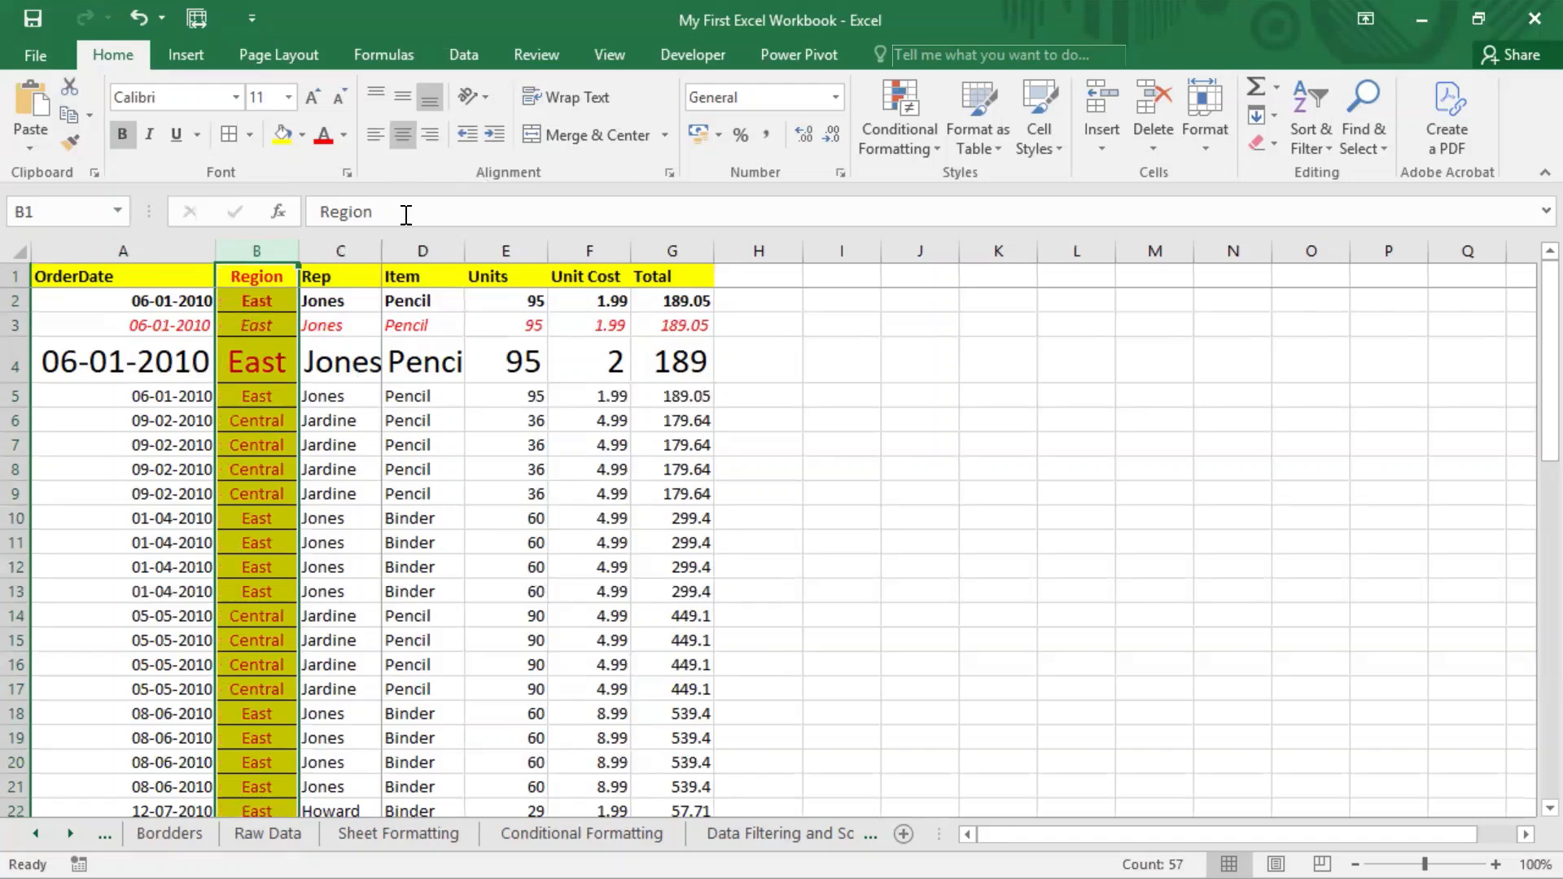
{"action": "left_click", "coordinate": [276, 543]}
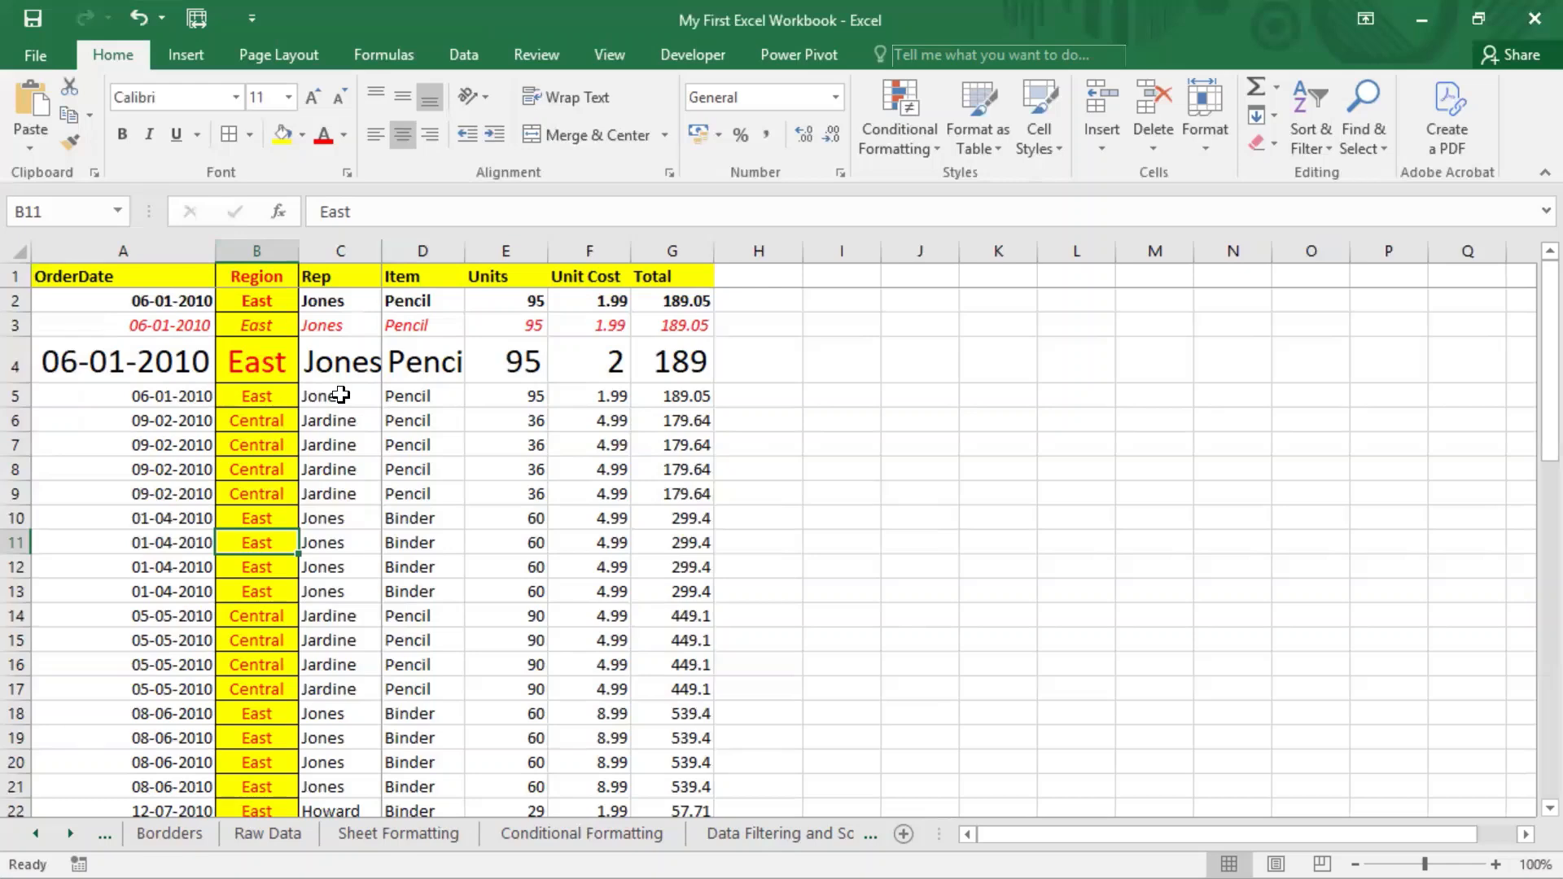
{"action": "left_click", "coordinate": [422, 250]}
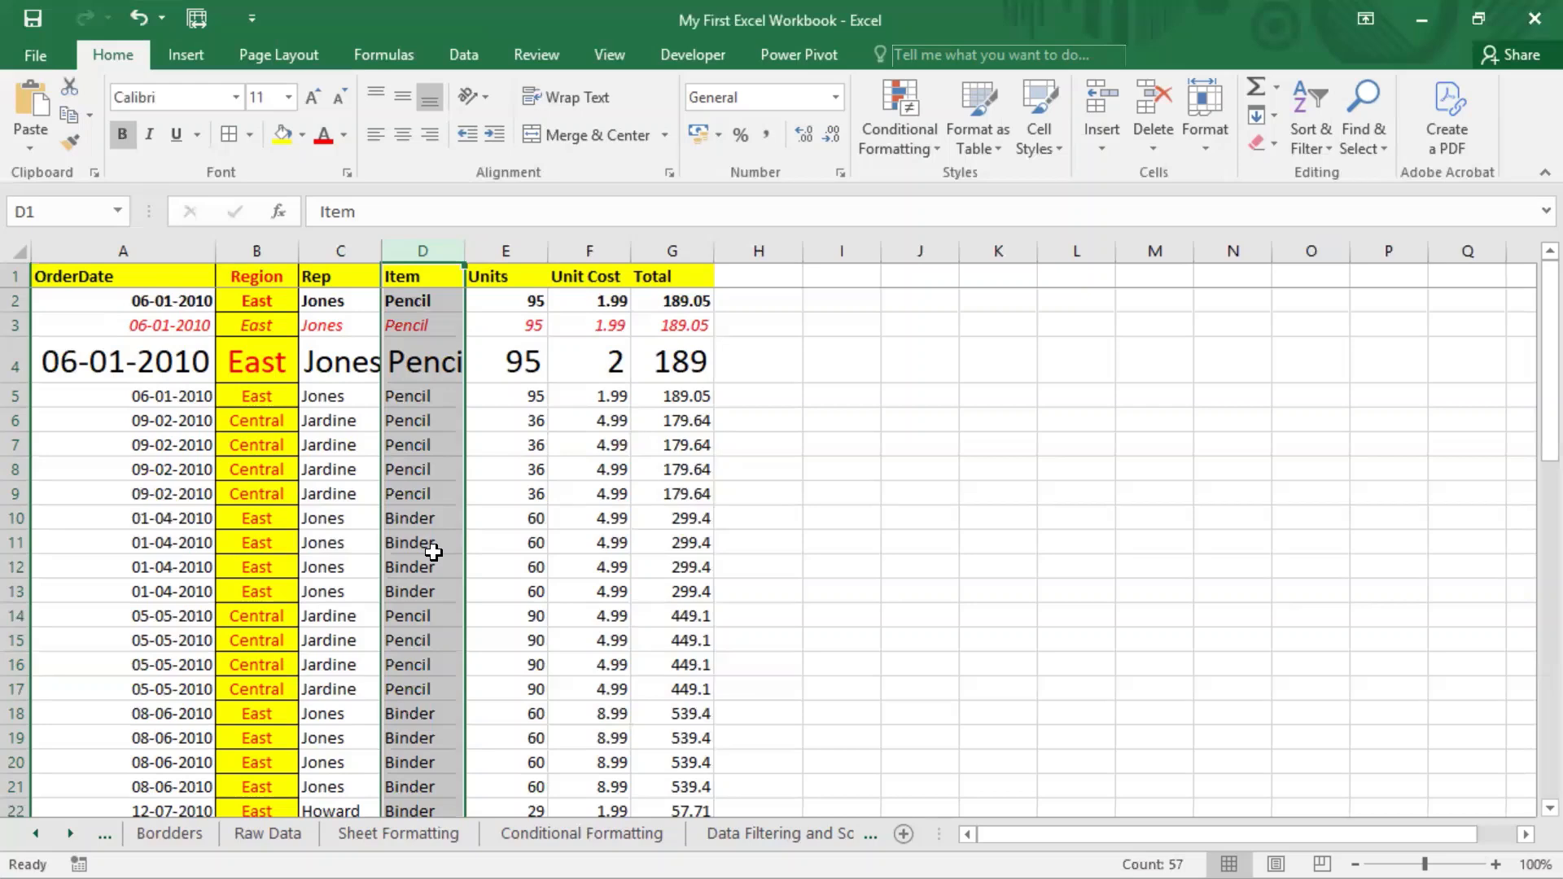
{"action": "left_click", "coordinate": [589, 446]}
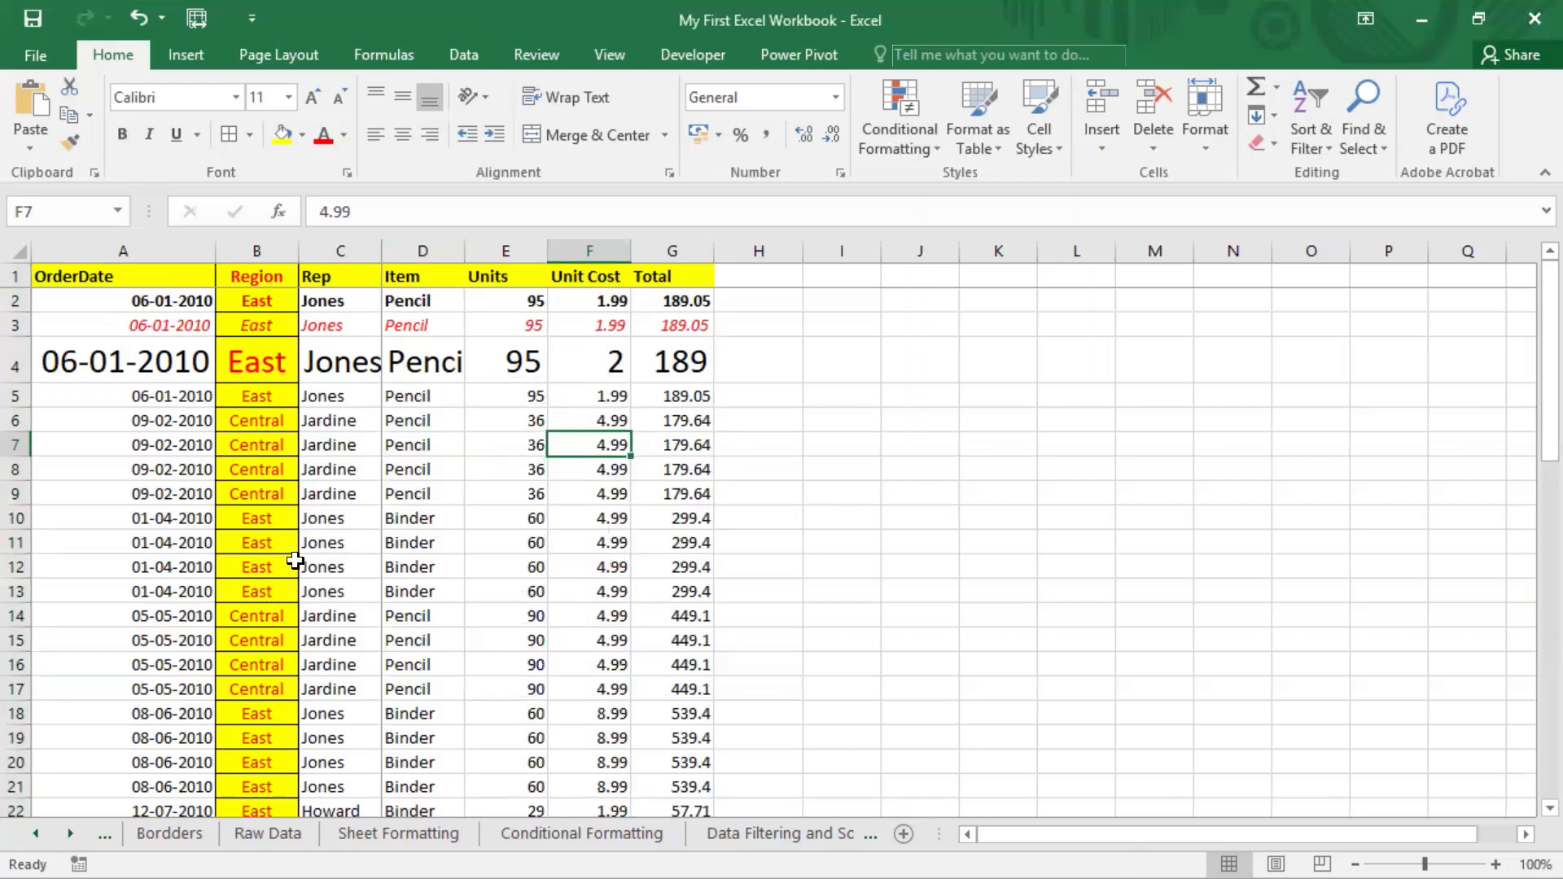
{"action": "left_click_drag", "start_coordinate": [380, 486], "coordinate": [411, 491]}
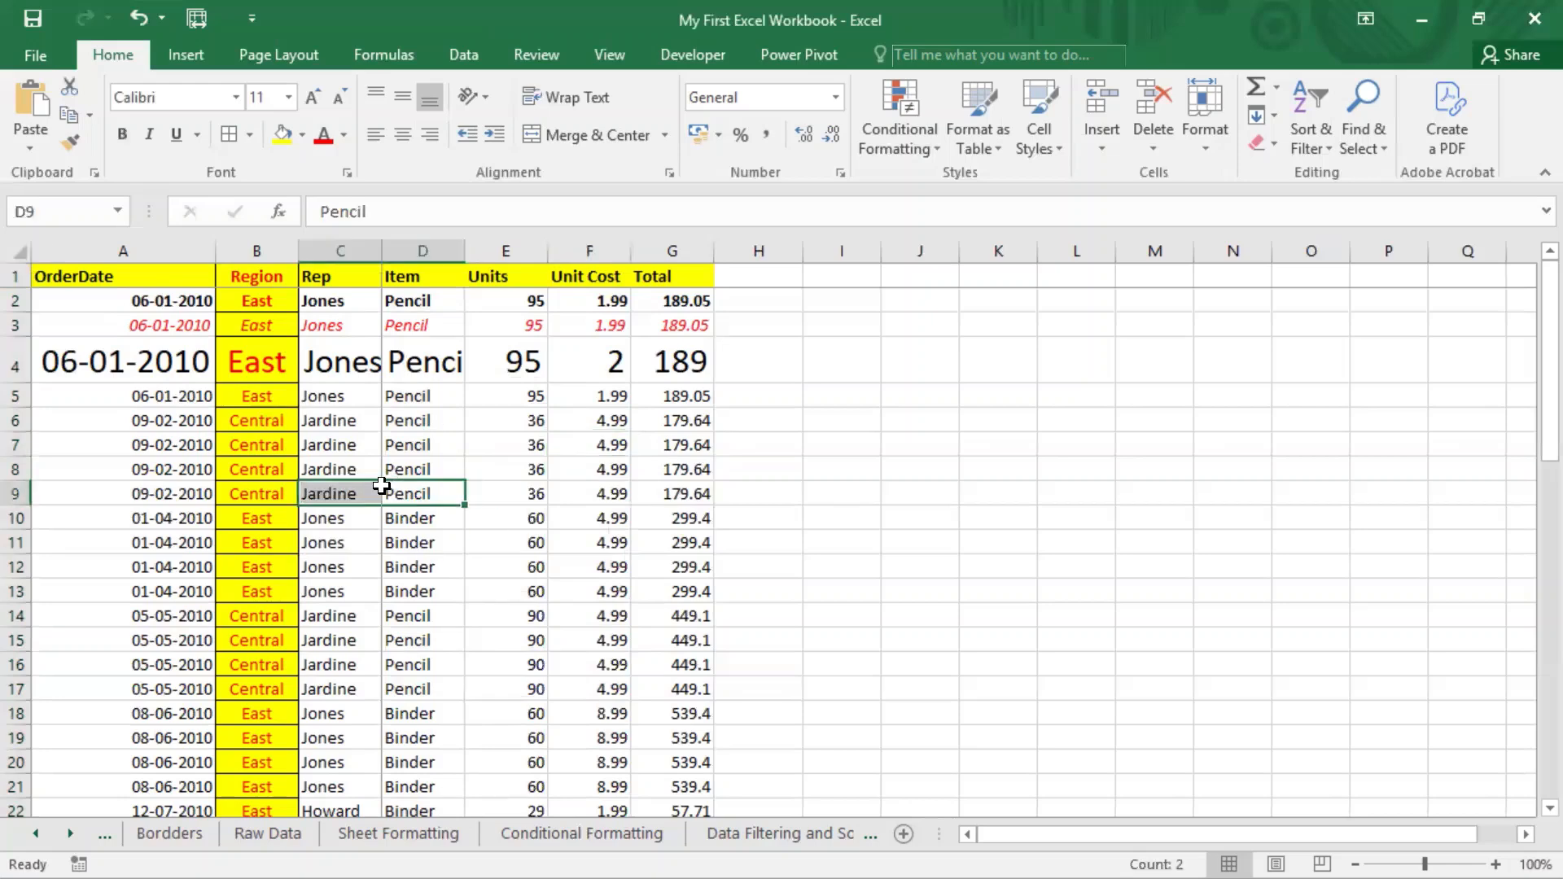
{"action": "left_click", "coordinate": [510, 446]}
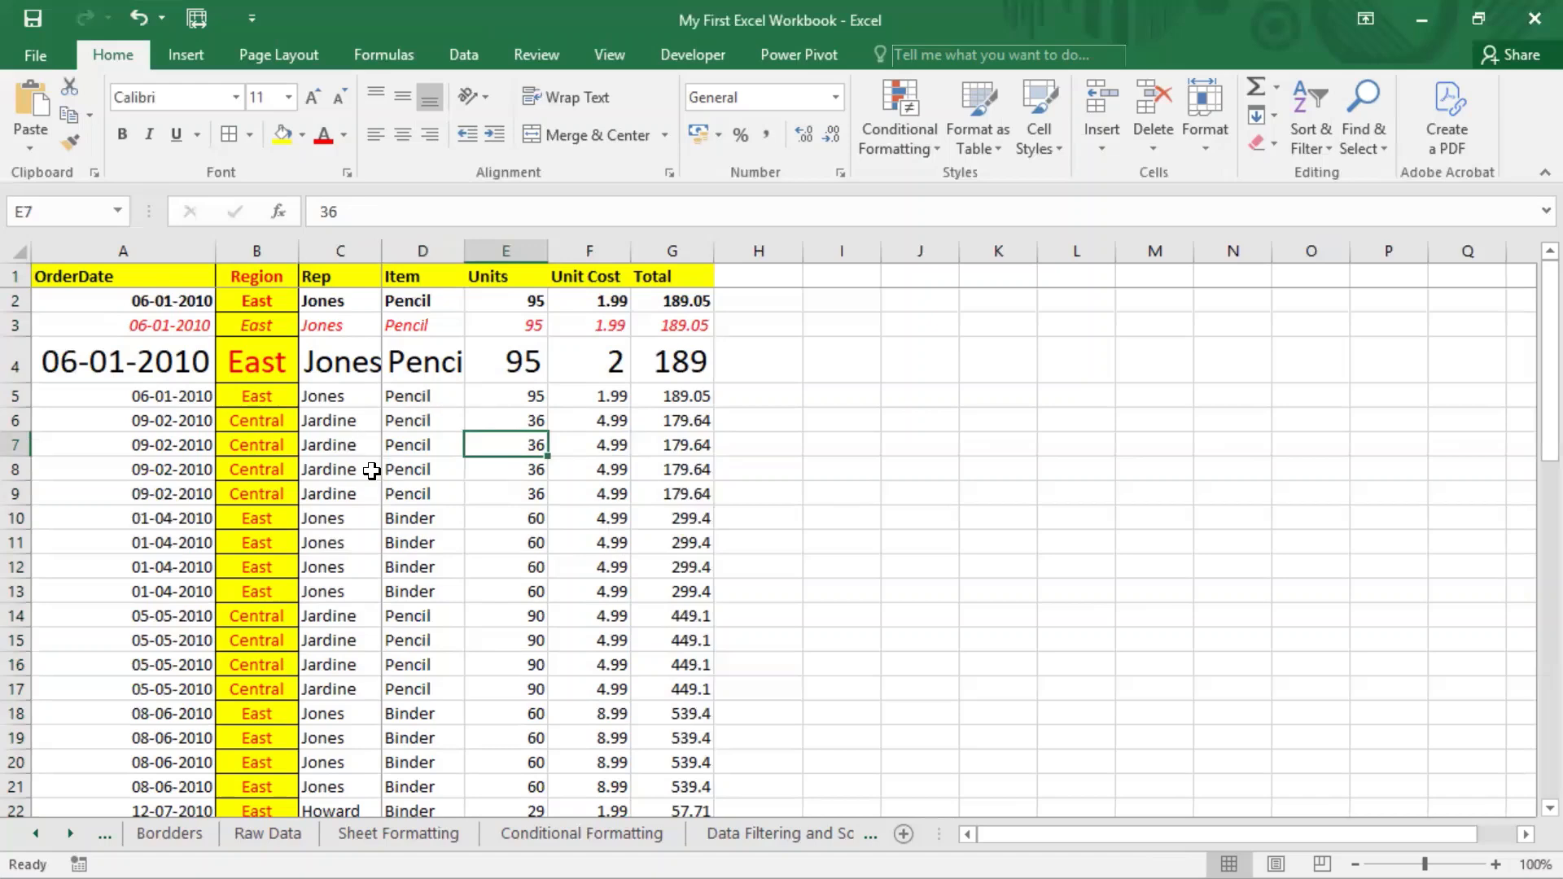
{"action": "left_click", "coordinate": [264, 245]}
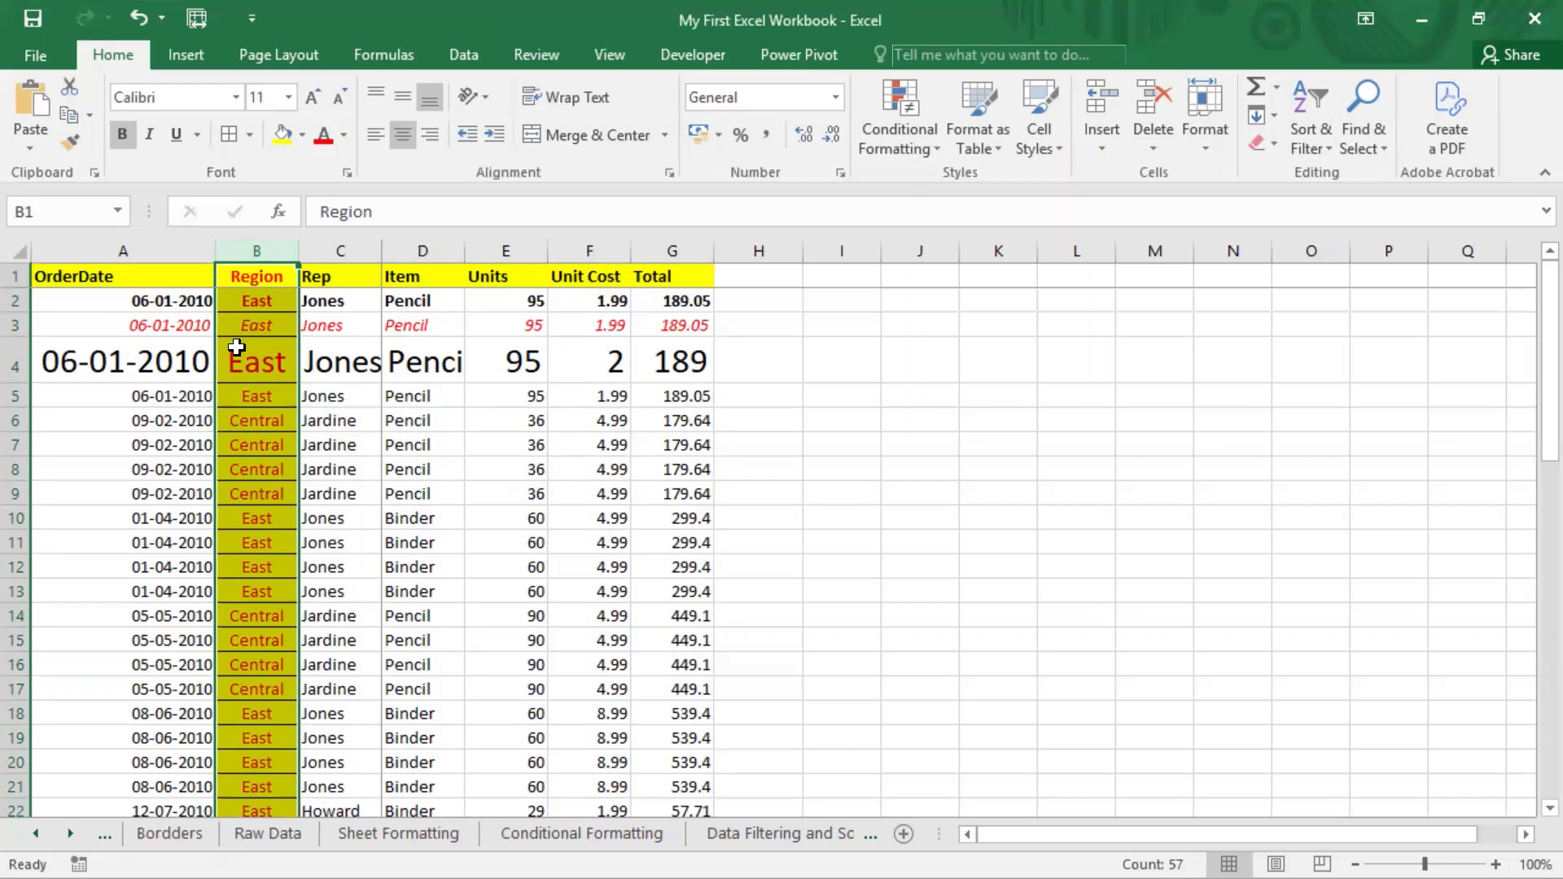
{"action": "left_click", "coordinate": [263, 300]}
{"action": "left_click", "coordinate": [257, 247]}
{"action": "left_click_drag", "start_coordinate": [83, 39], "coordinate": [151, 75]}
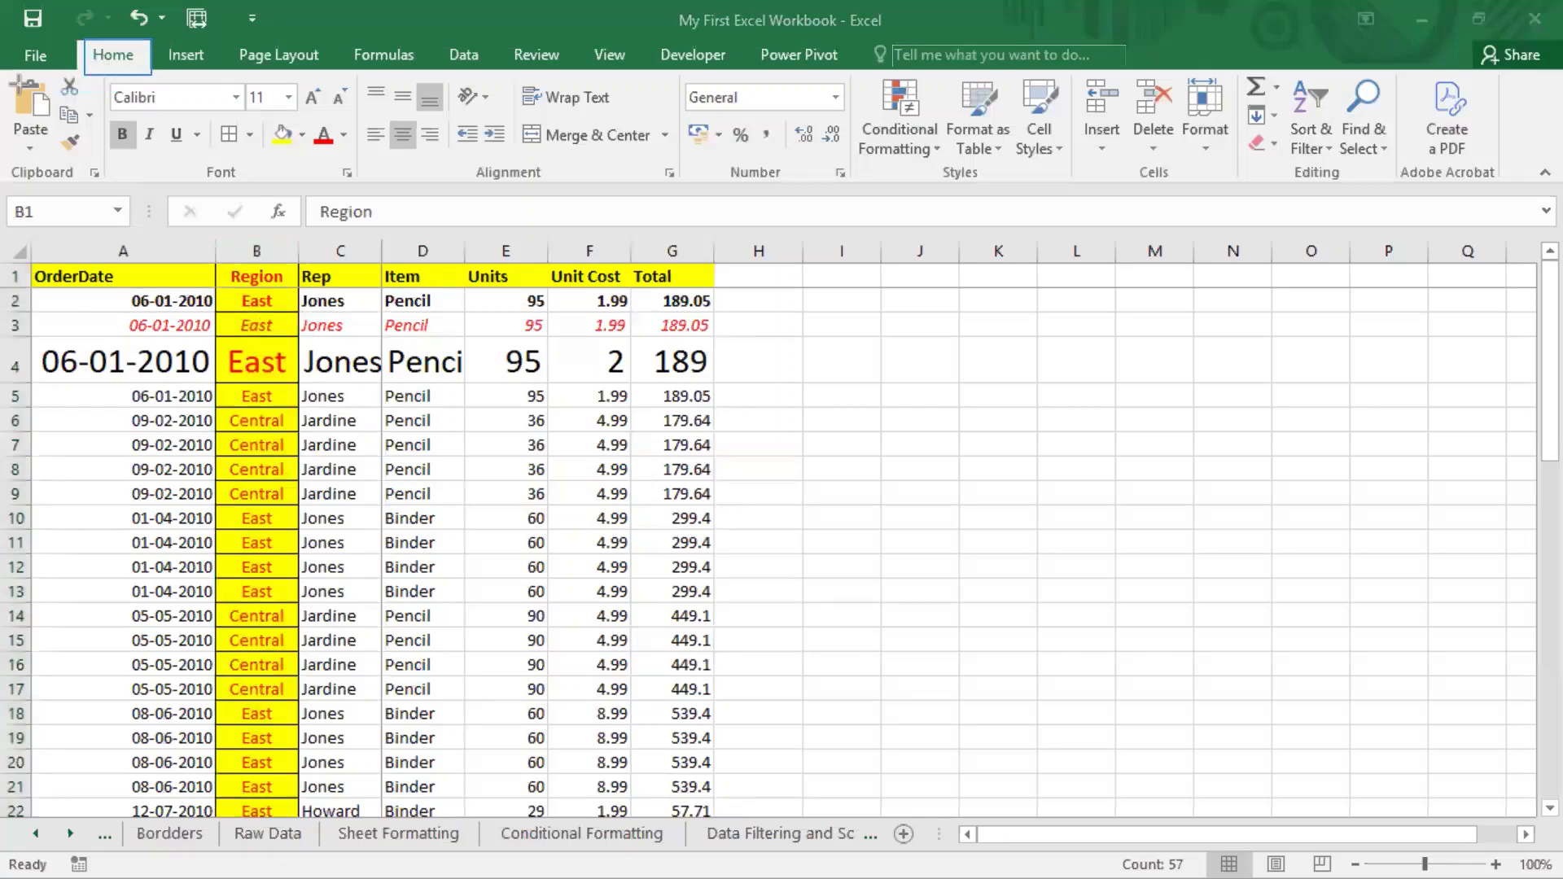
{"action": "left_click_drag", "start_coordinate": [18, 163], "coordinate": [105, 183]}
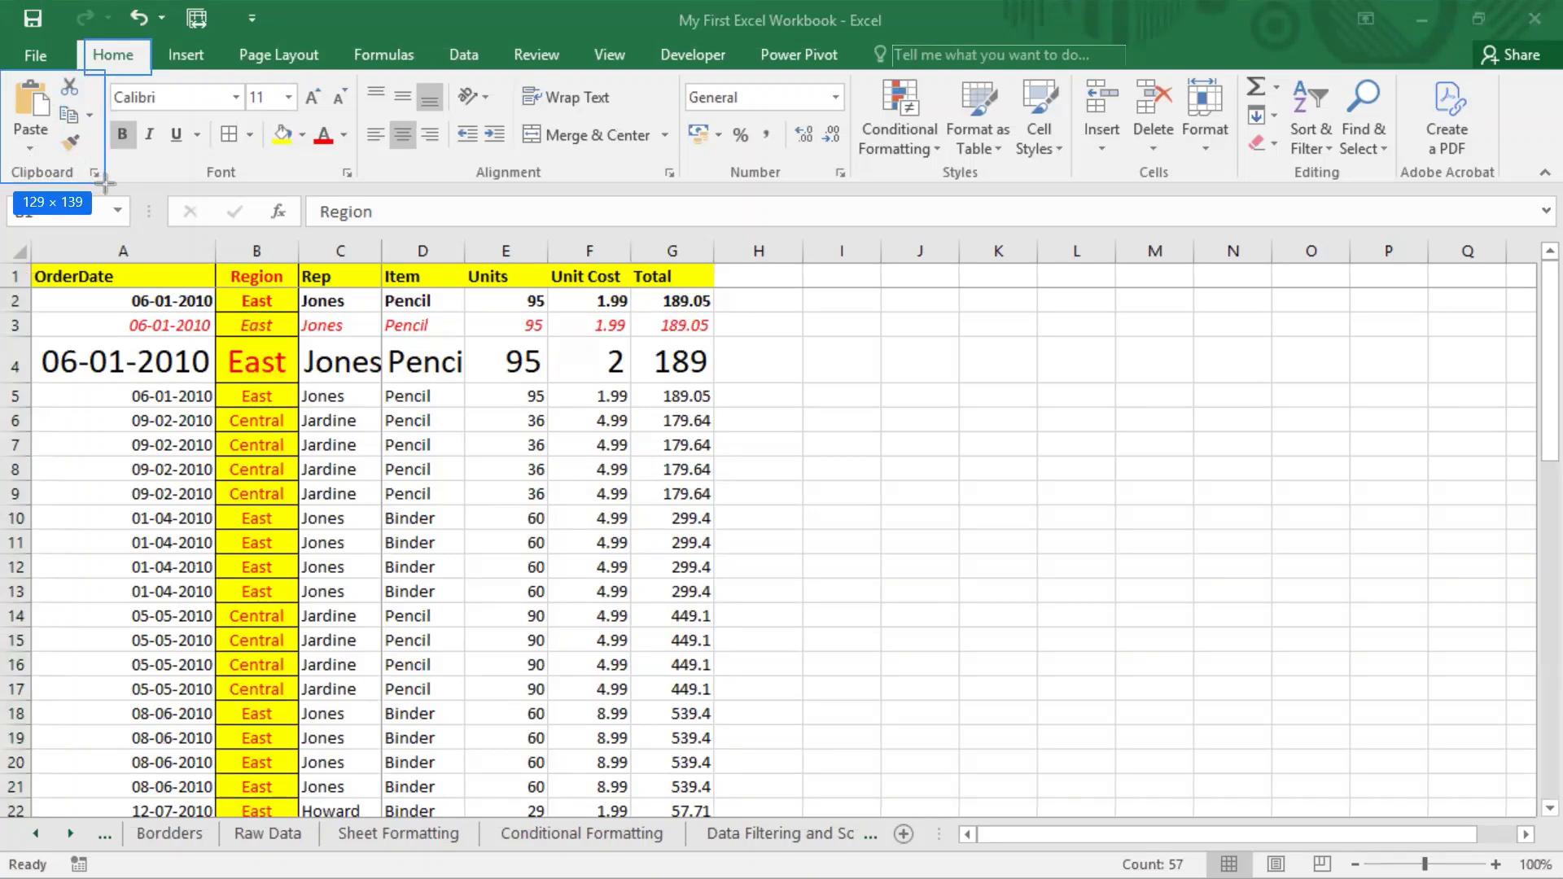
{"action": "mouse_move", "coordinate": [54, 130]}
{"action": "left_mouse_down"}
{"action": "mouse_move", "coordinate": [56, 154]}
{"action": "mouse_move", "coordinate": [96, 164]}
{"action": "left_mouse_up"}
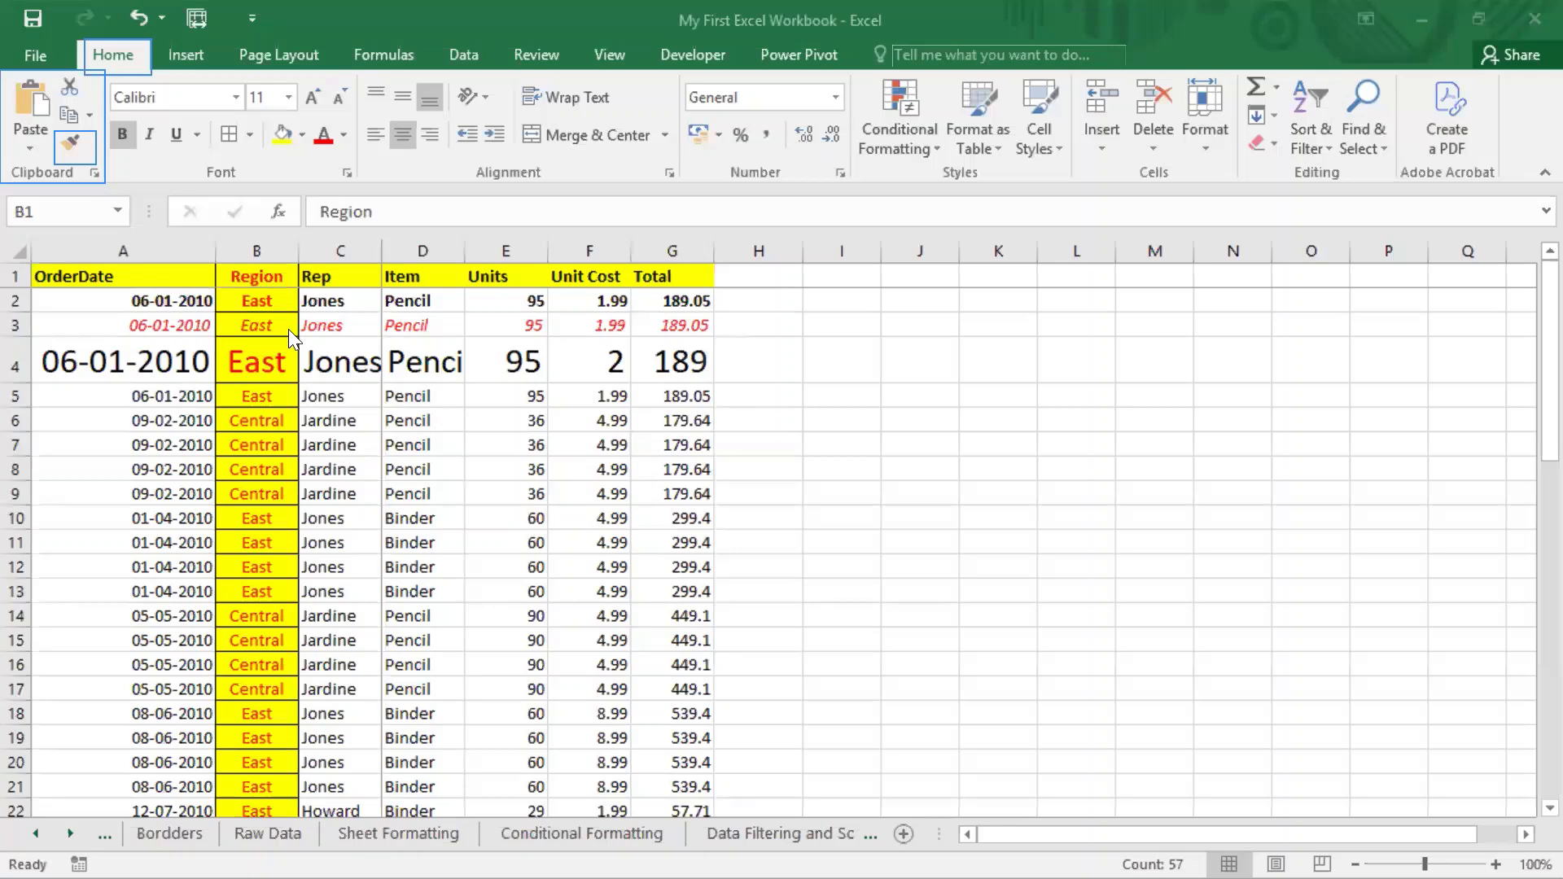
Copy the formatting of the entire Region column onto the Item column with Format Painter.
{"action": "key", "text": "ctrl+space"}
{"action": "left_click", "coordinate": [324, 319]}
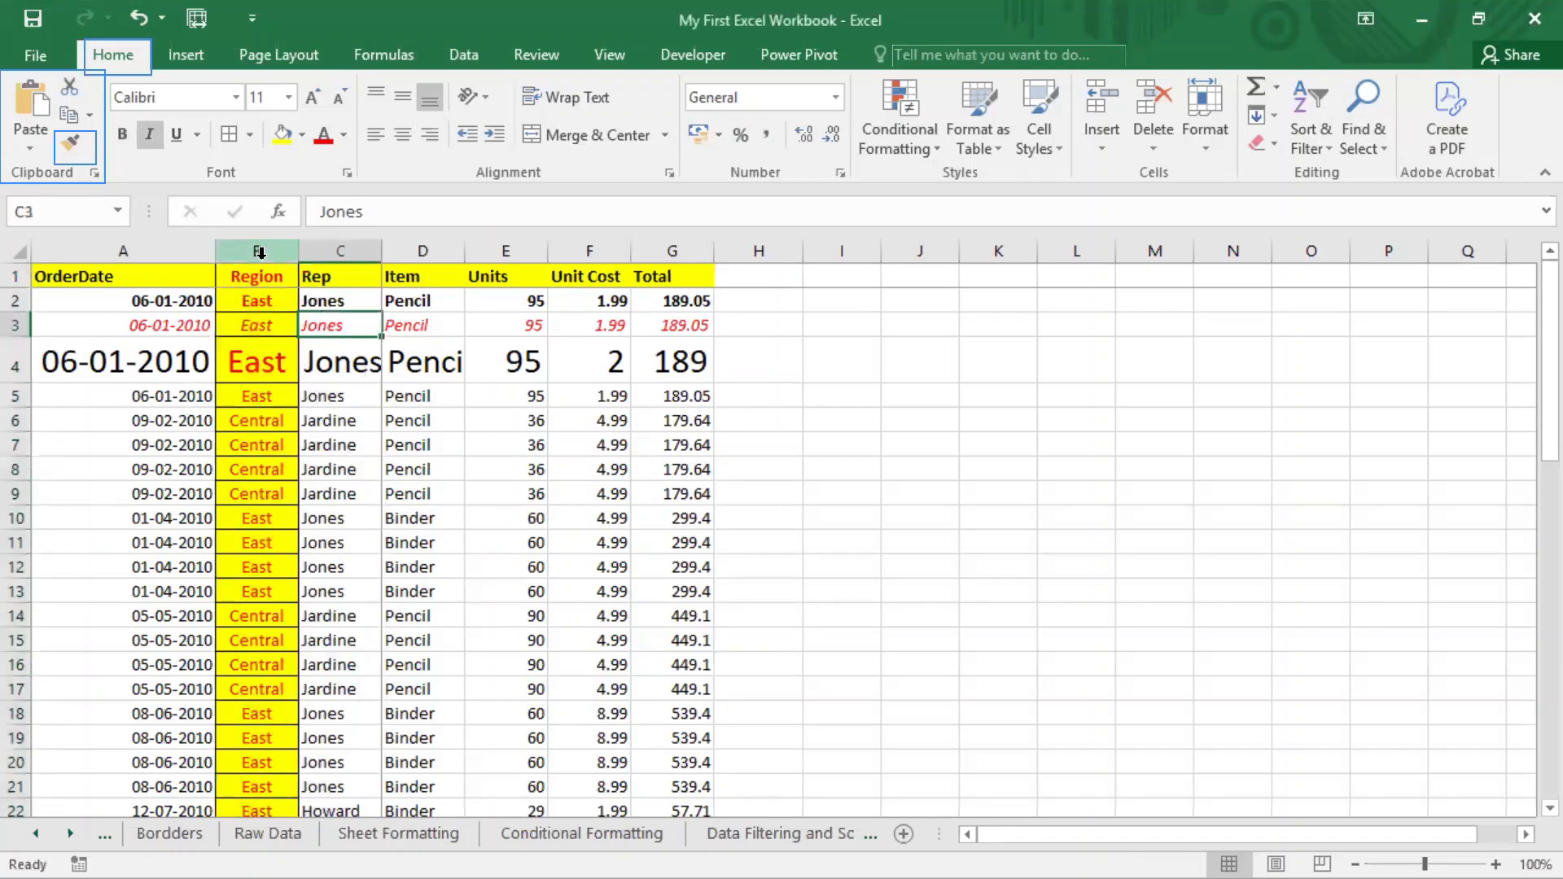
{"action": "left_click", "coordinate": [258, 246]}
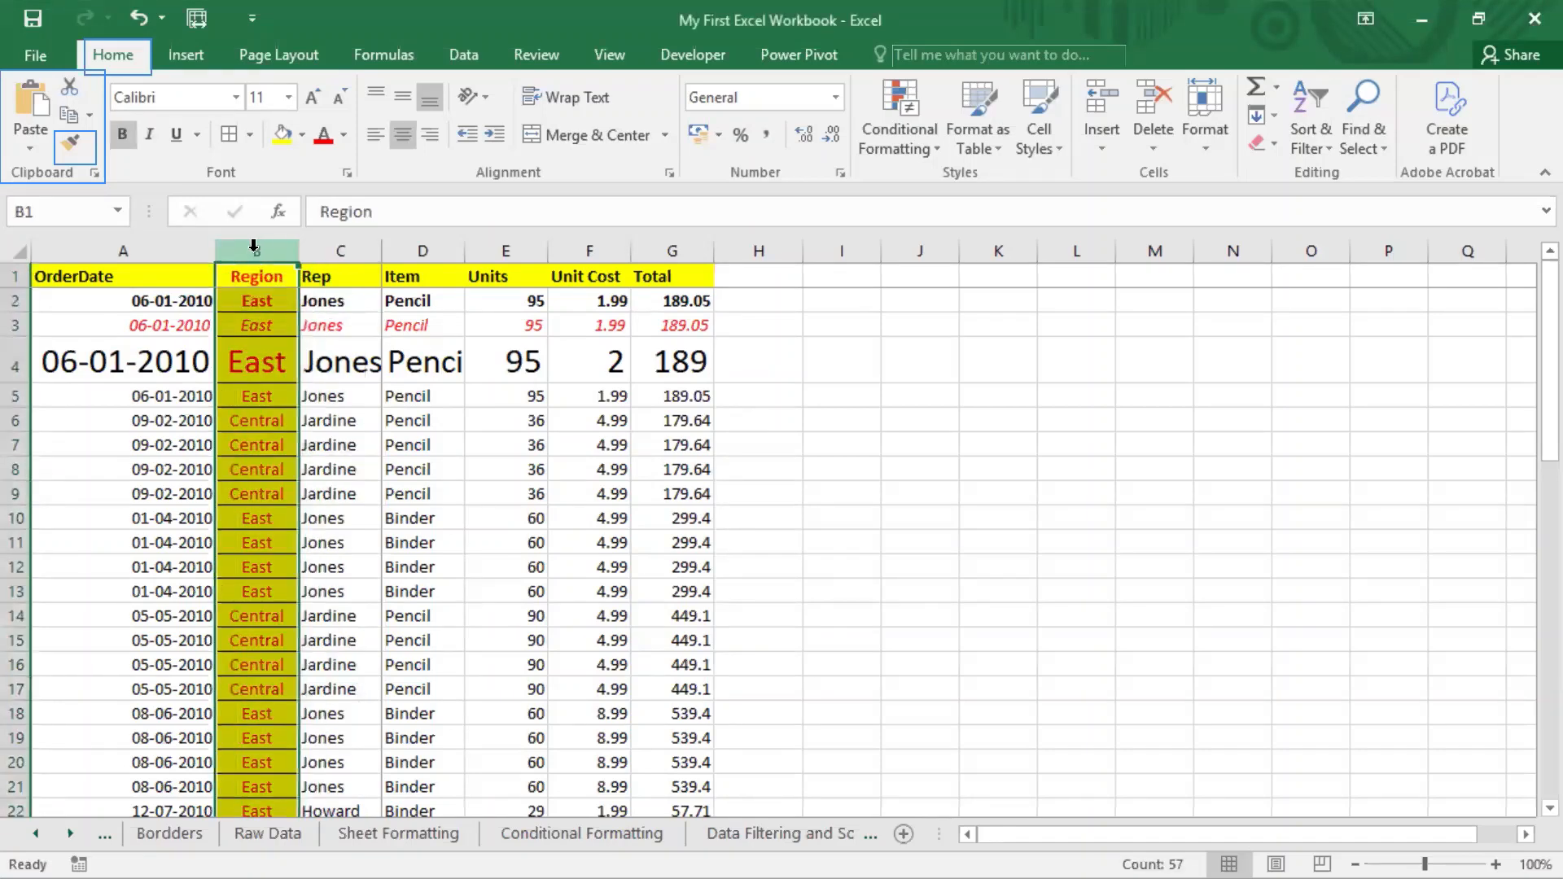
{"action": "left_click", "coordinate": [73, 144]}
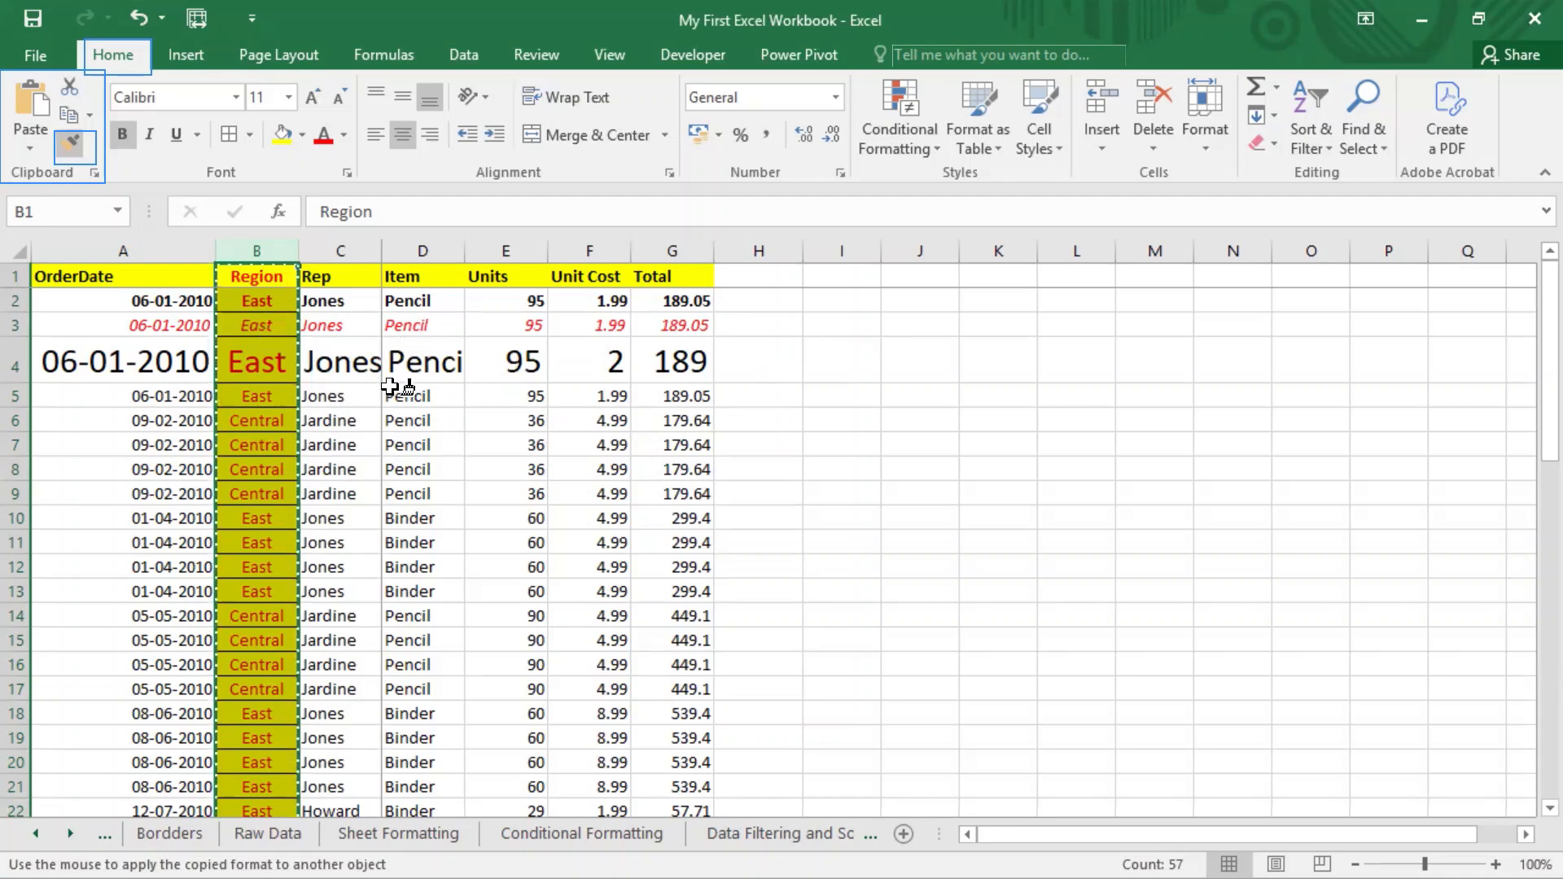
{"action": "left_click", "coordinate": [427, 243]}
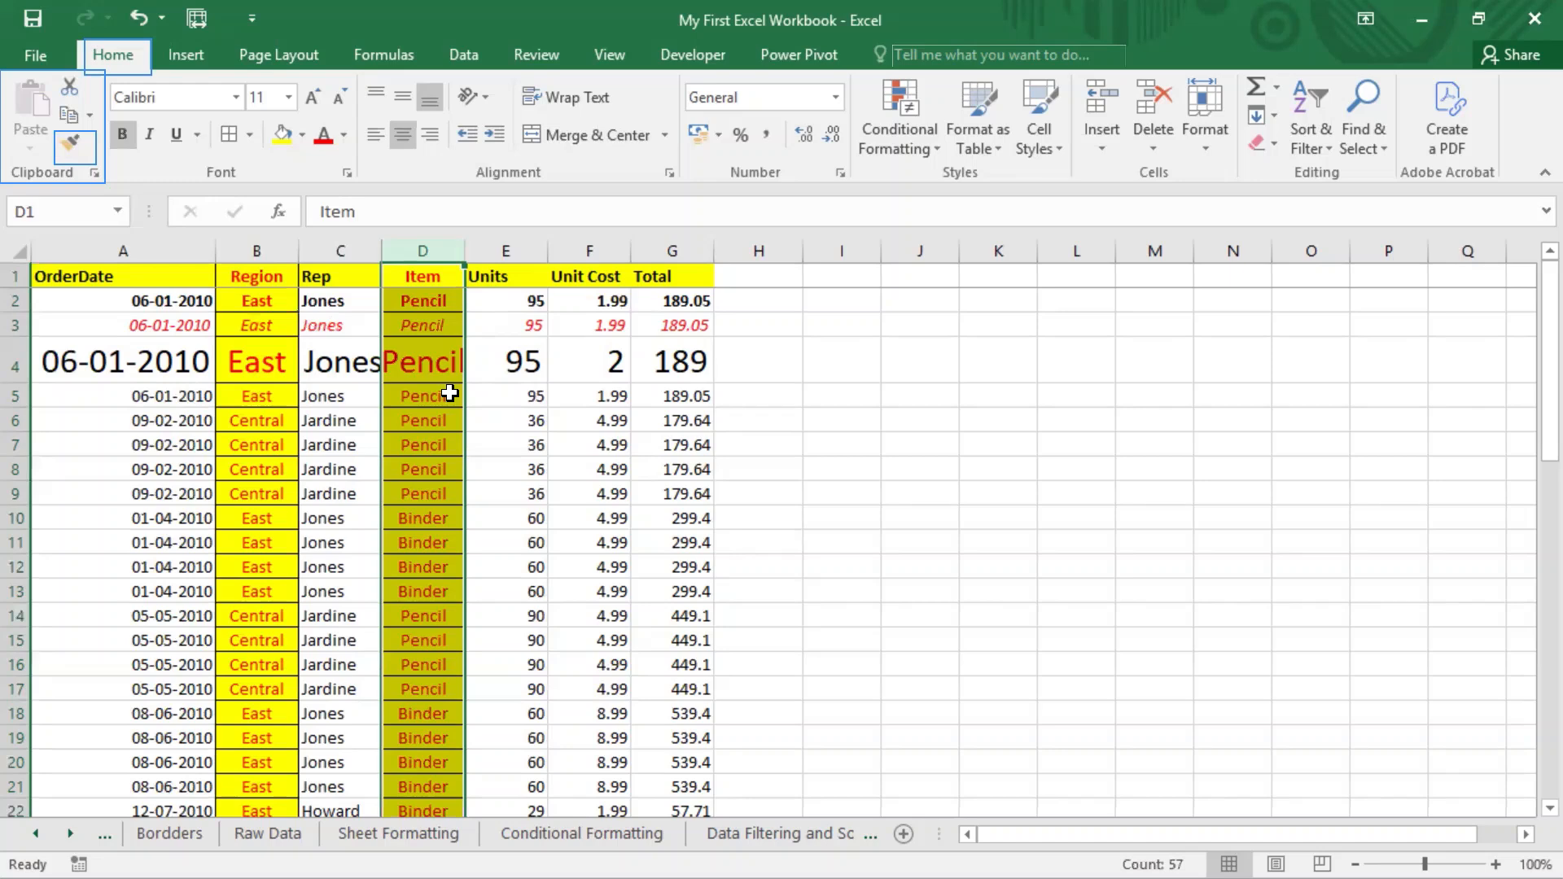
Undo the formatting copied onto the Item column and the centring of the Region column, and clear the copy marquee.
{"action": "key", "text": "ctrl+z"}
{"action": "key", "text": "ctrl+z"}
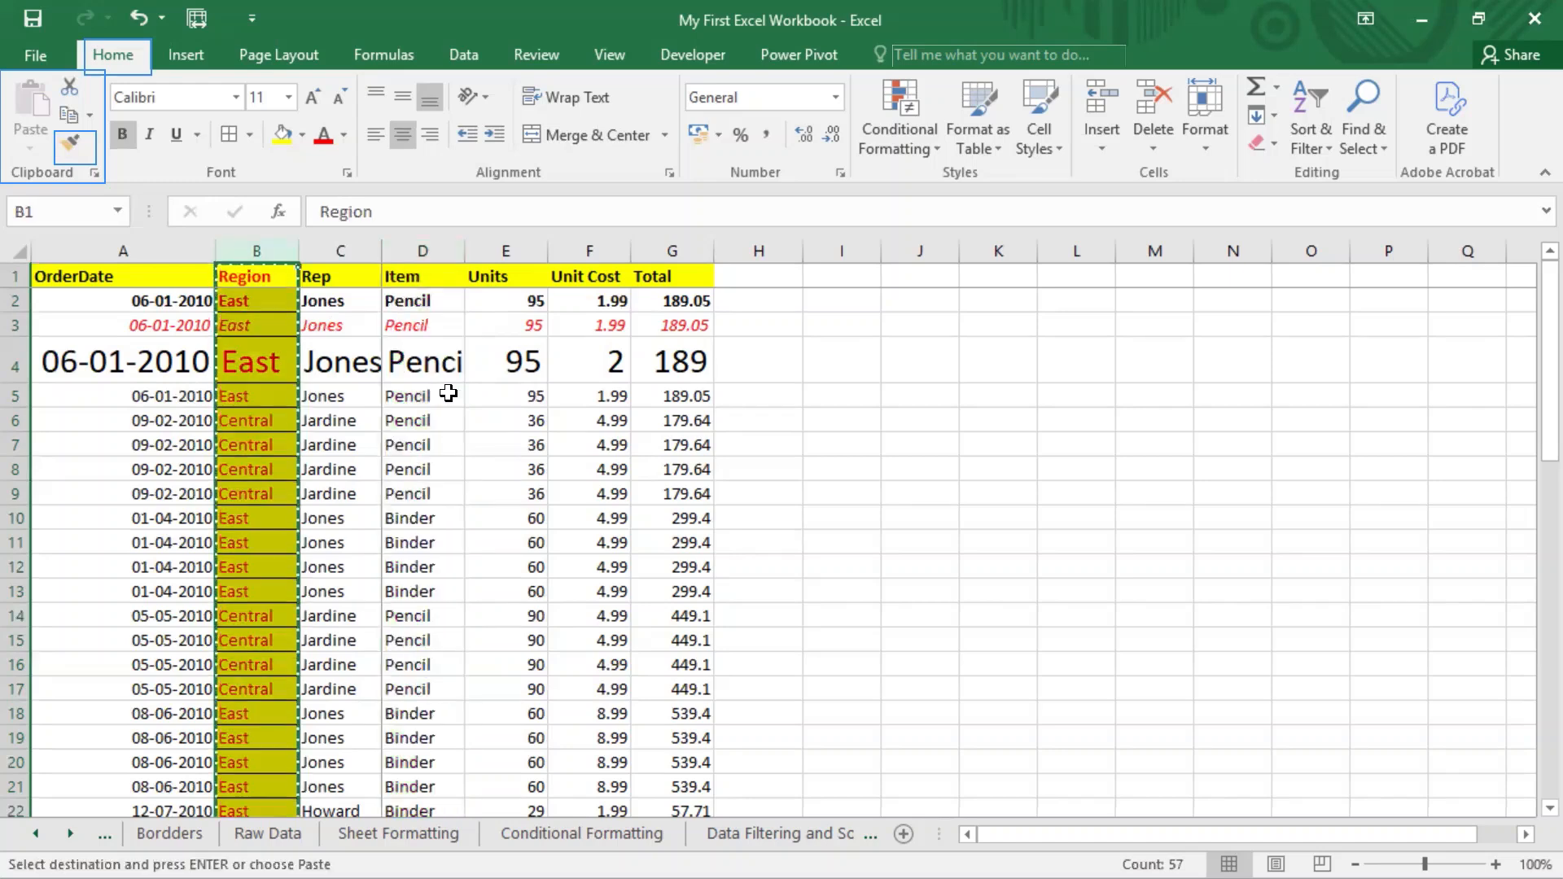
{"action": "left_click", "coordinate": [307, 488]}
{"action": "left_click", "coordinate": [284, 357]}
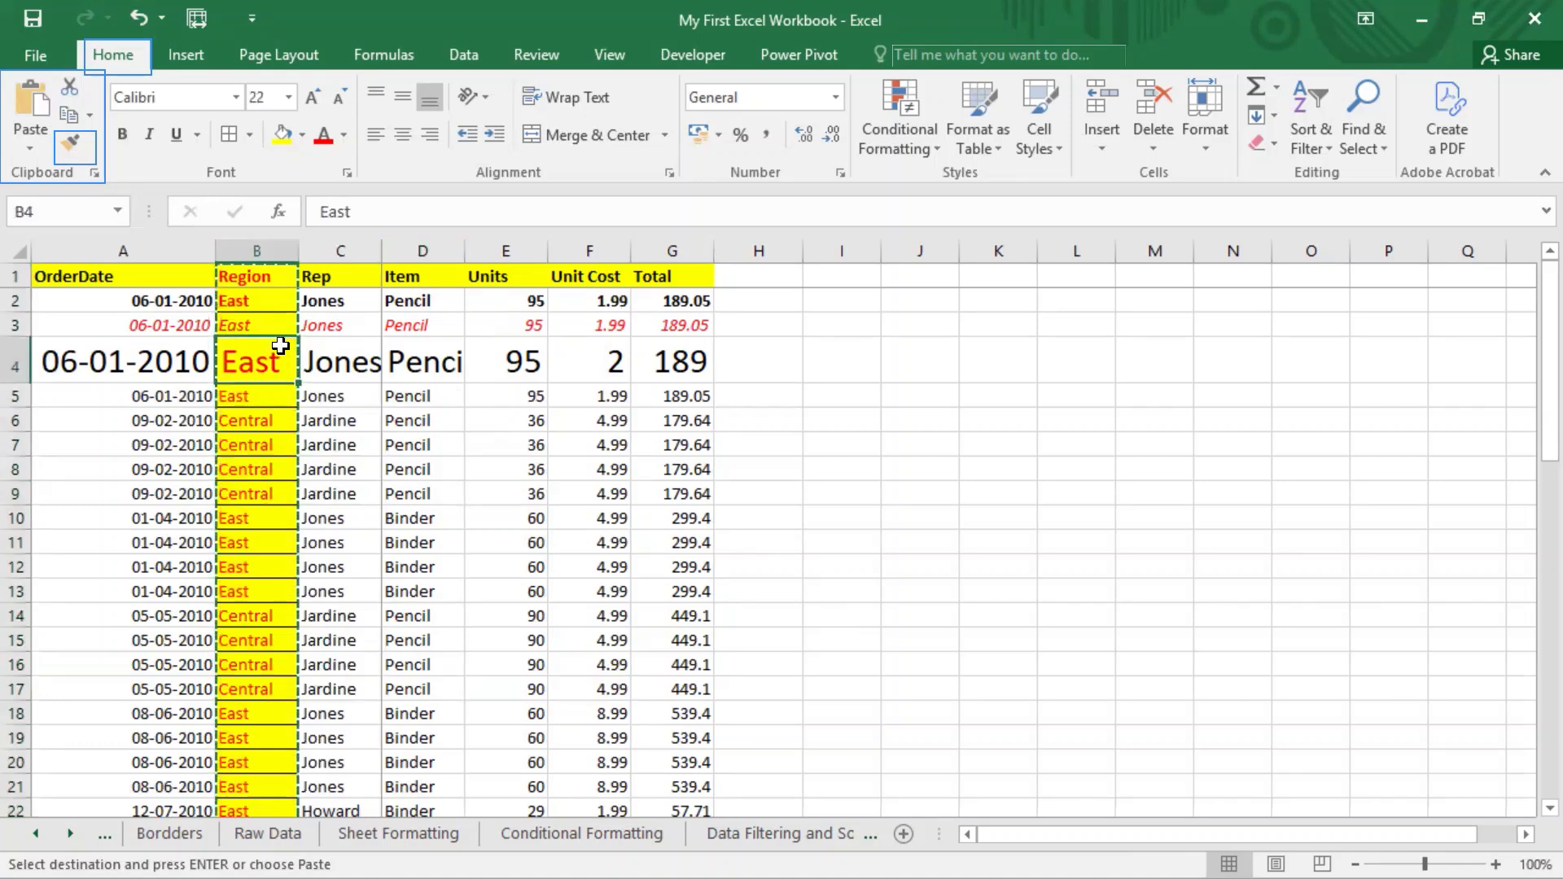
{"action": "key", "text": "Escape"}
{"action": "left_click", "coordinate": [414, 360]}
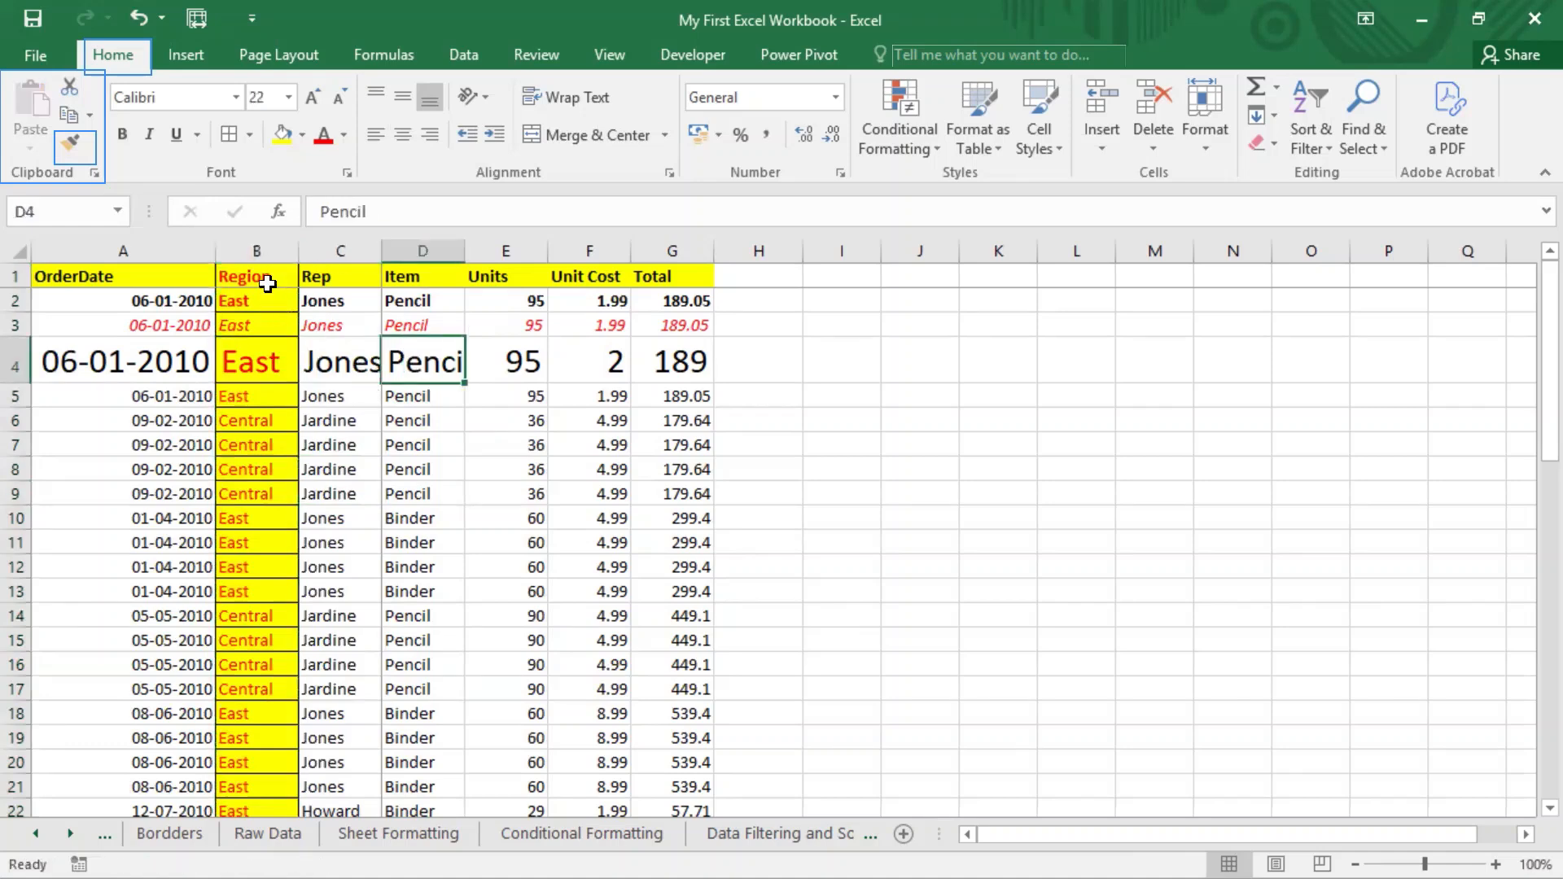
{"action": "left_click_drag", "start_coordinate": [269, 277], "coordinate": [271, 591]}
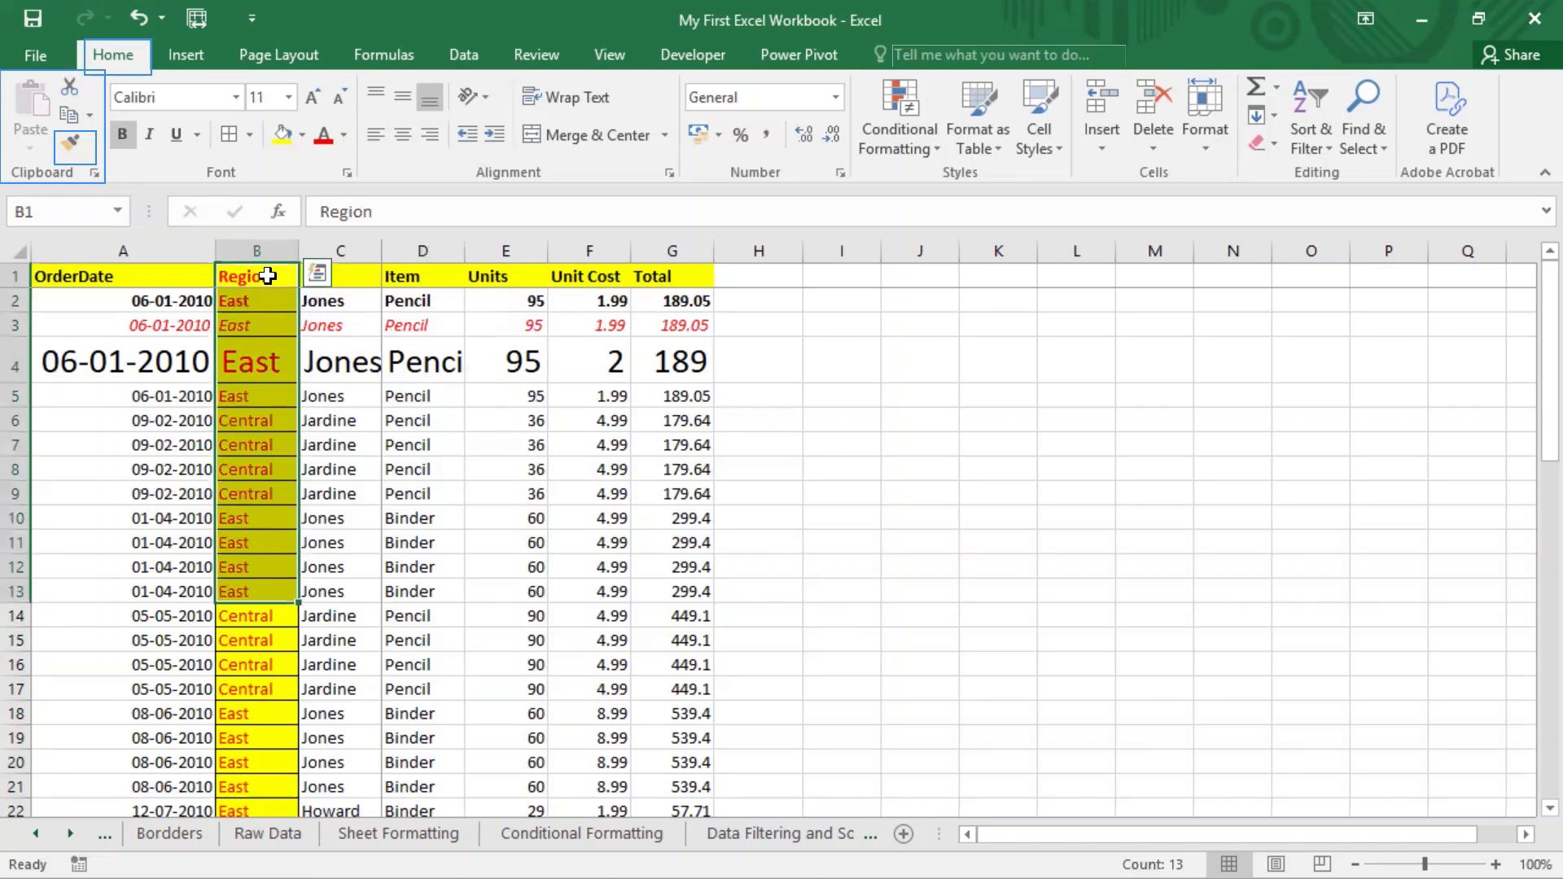
{"action": "left_click", "coordinate": [270, 241]}
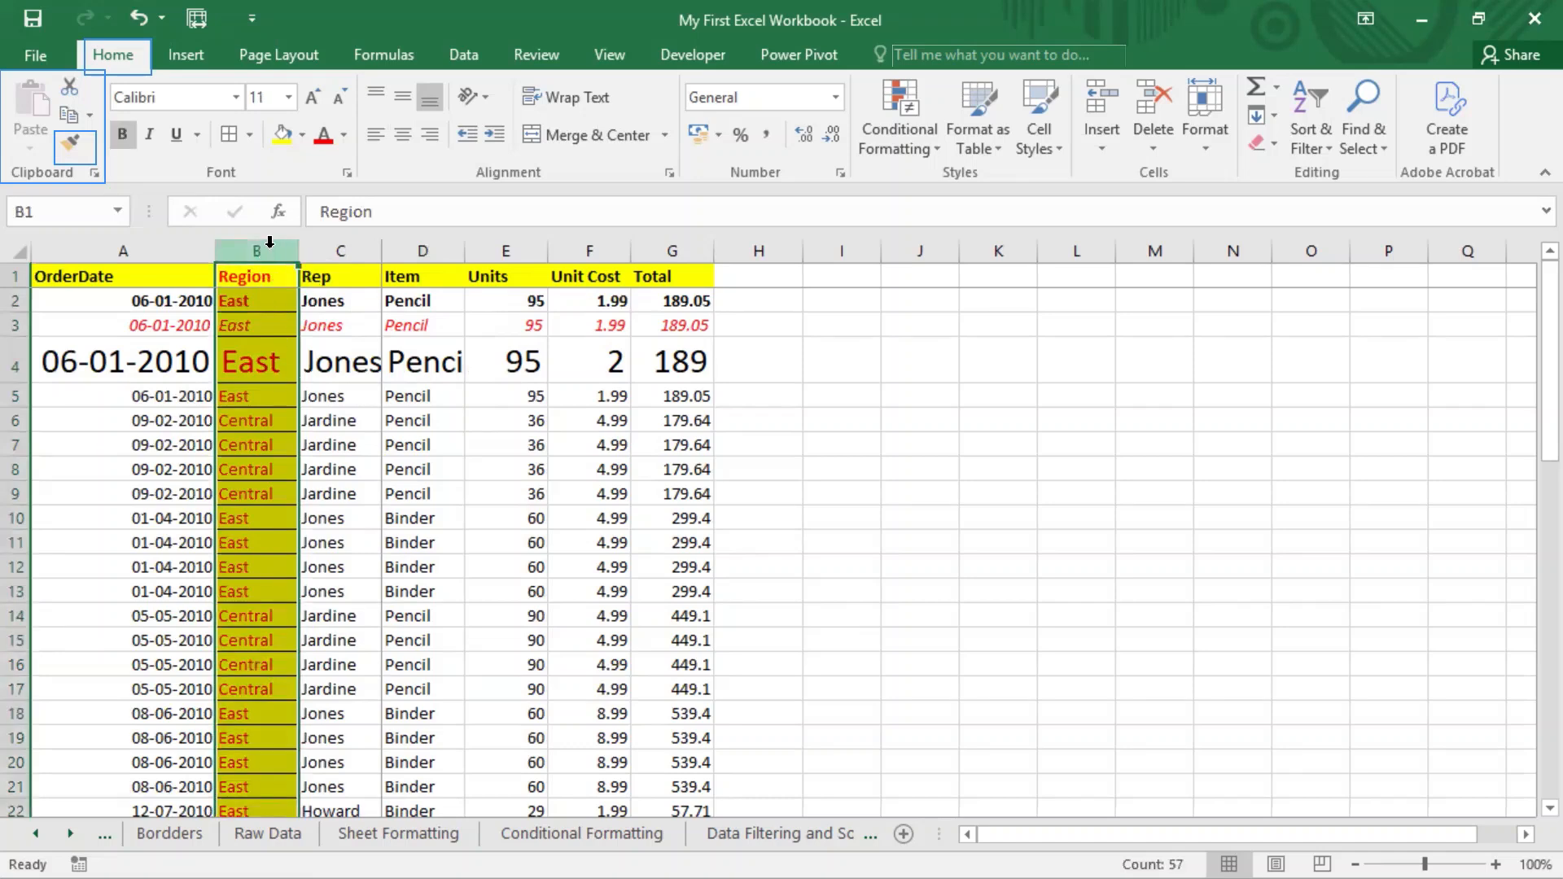
{"action": "left_click", "coordinate": [398, 493]}
{"action": "left_click", "coordinate": [261, 471]}
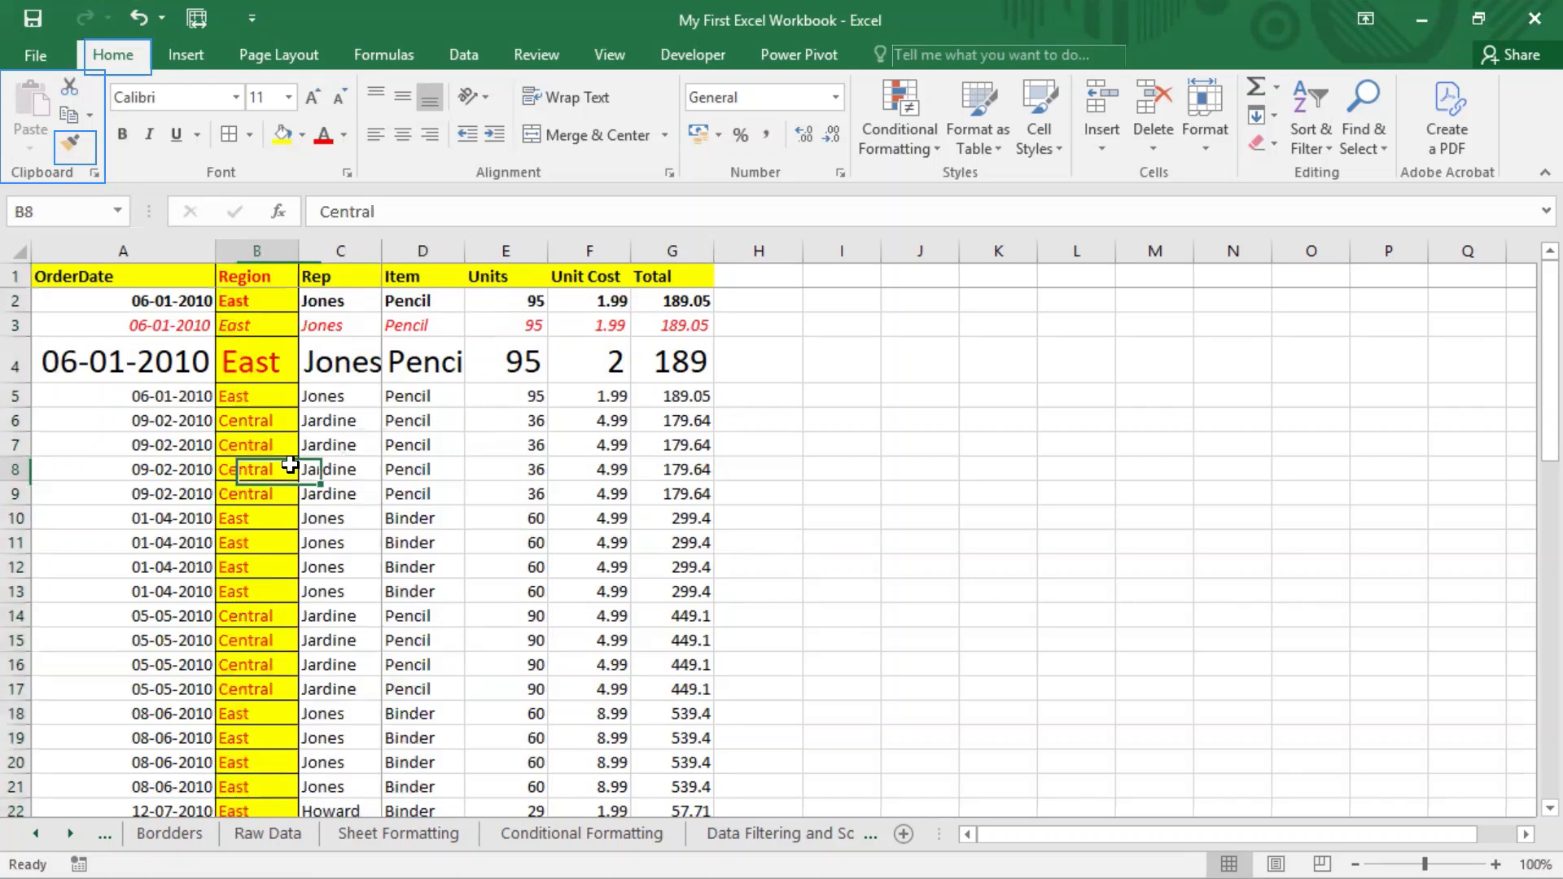
{"action": "left_click", "coordinate": [340, 440]}
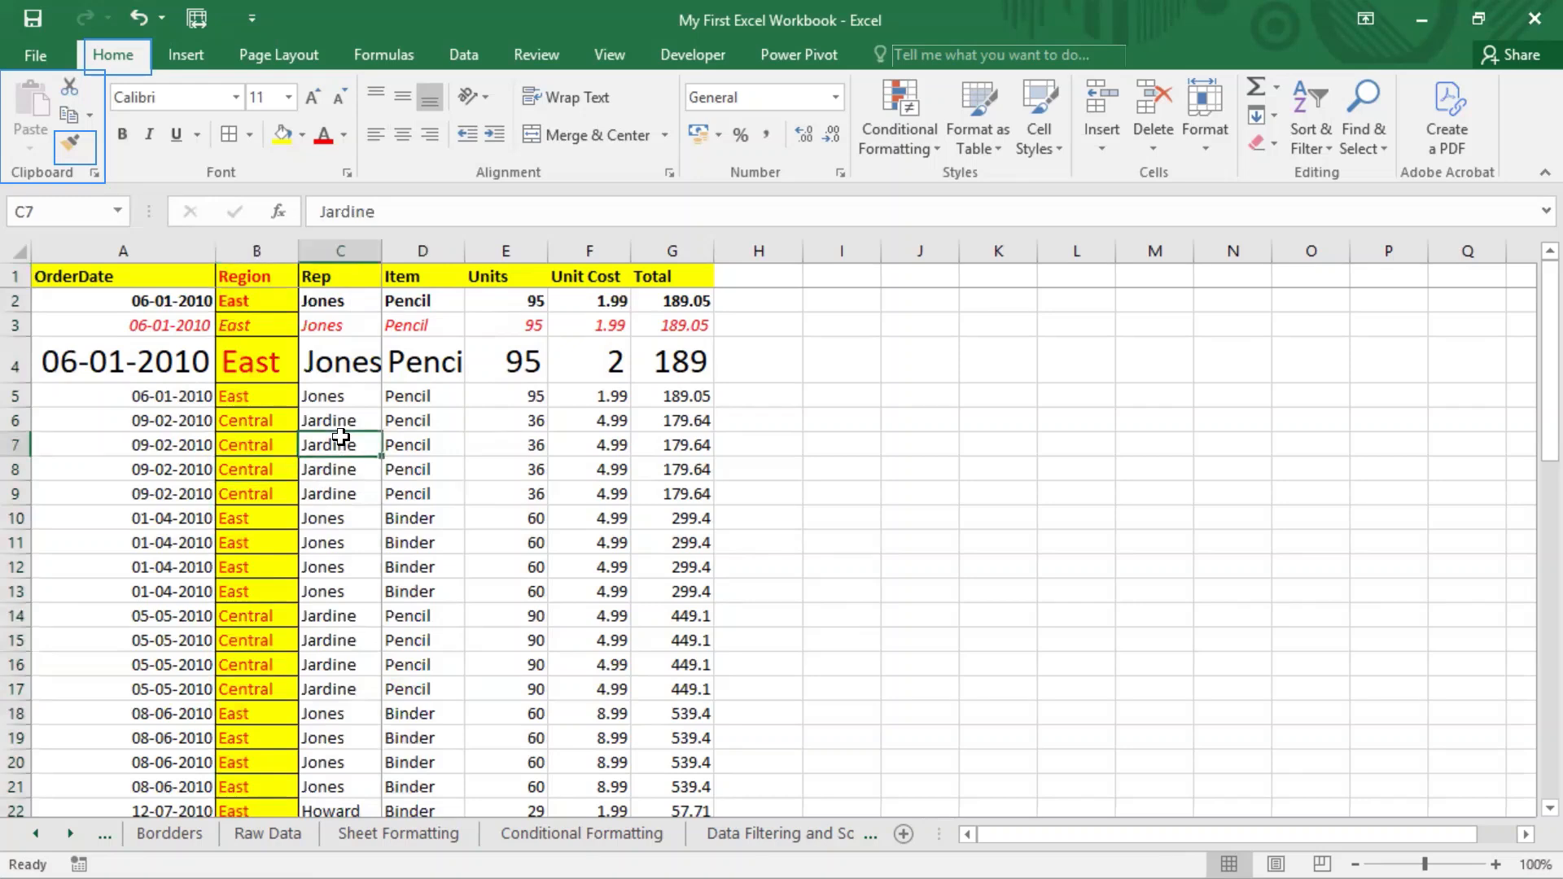
Give cell D4 in the Item column a red font colour and a yellow fill.
{"action": "left_click", "coordinate": [439, 360]}
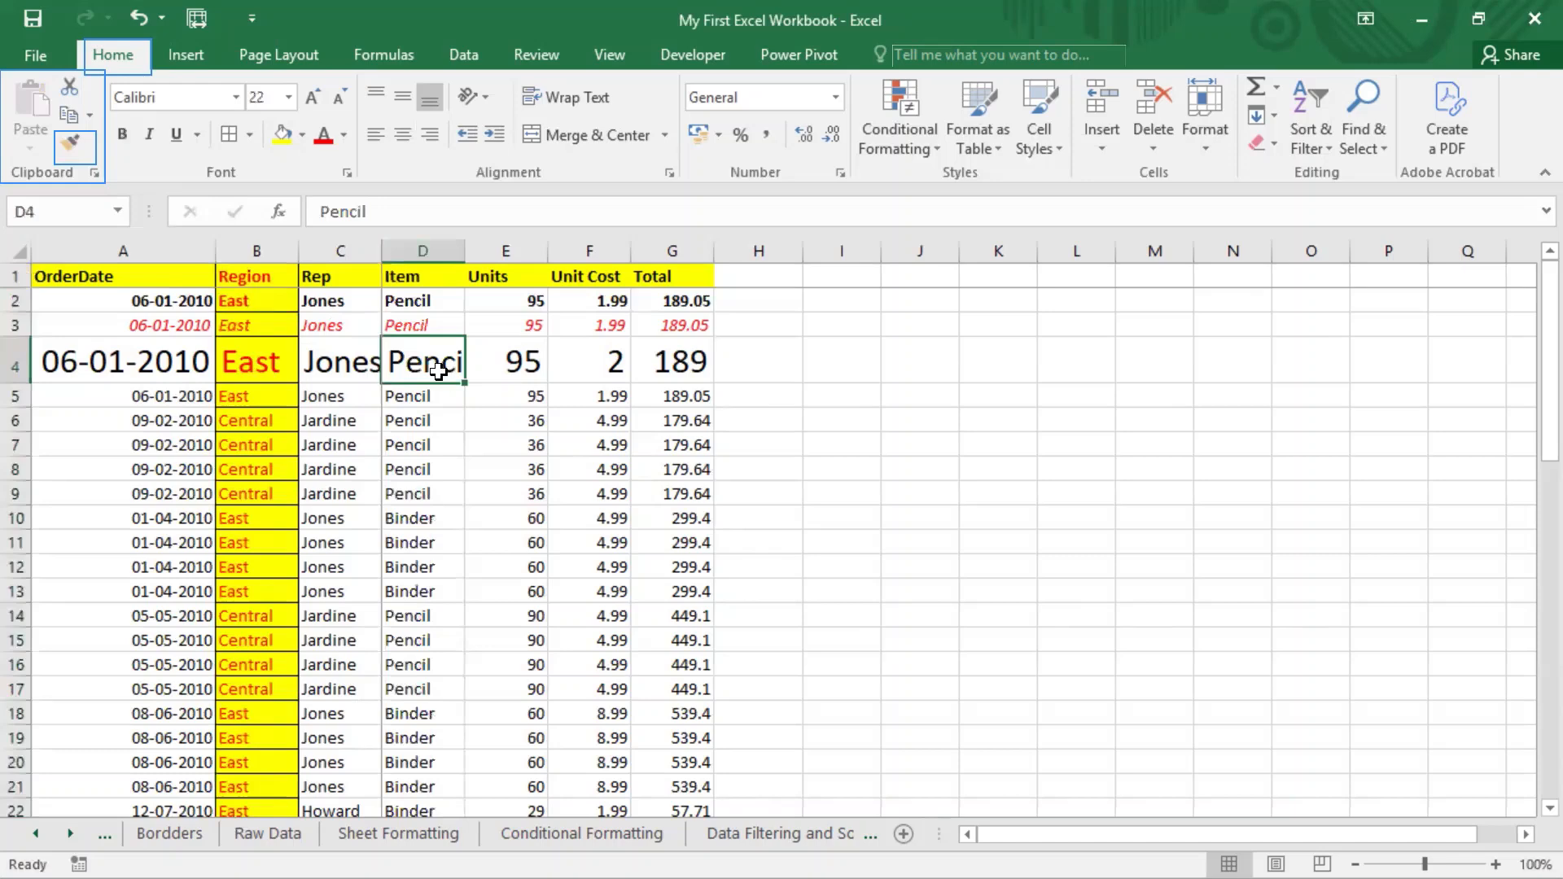
{"action": "left_click", "coordinate": [324, 135]}
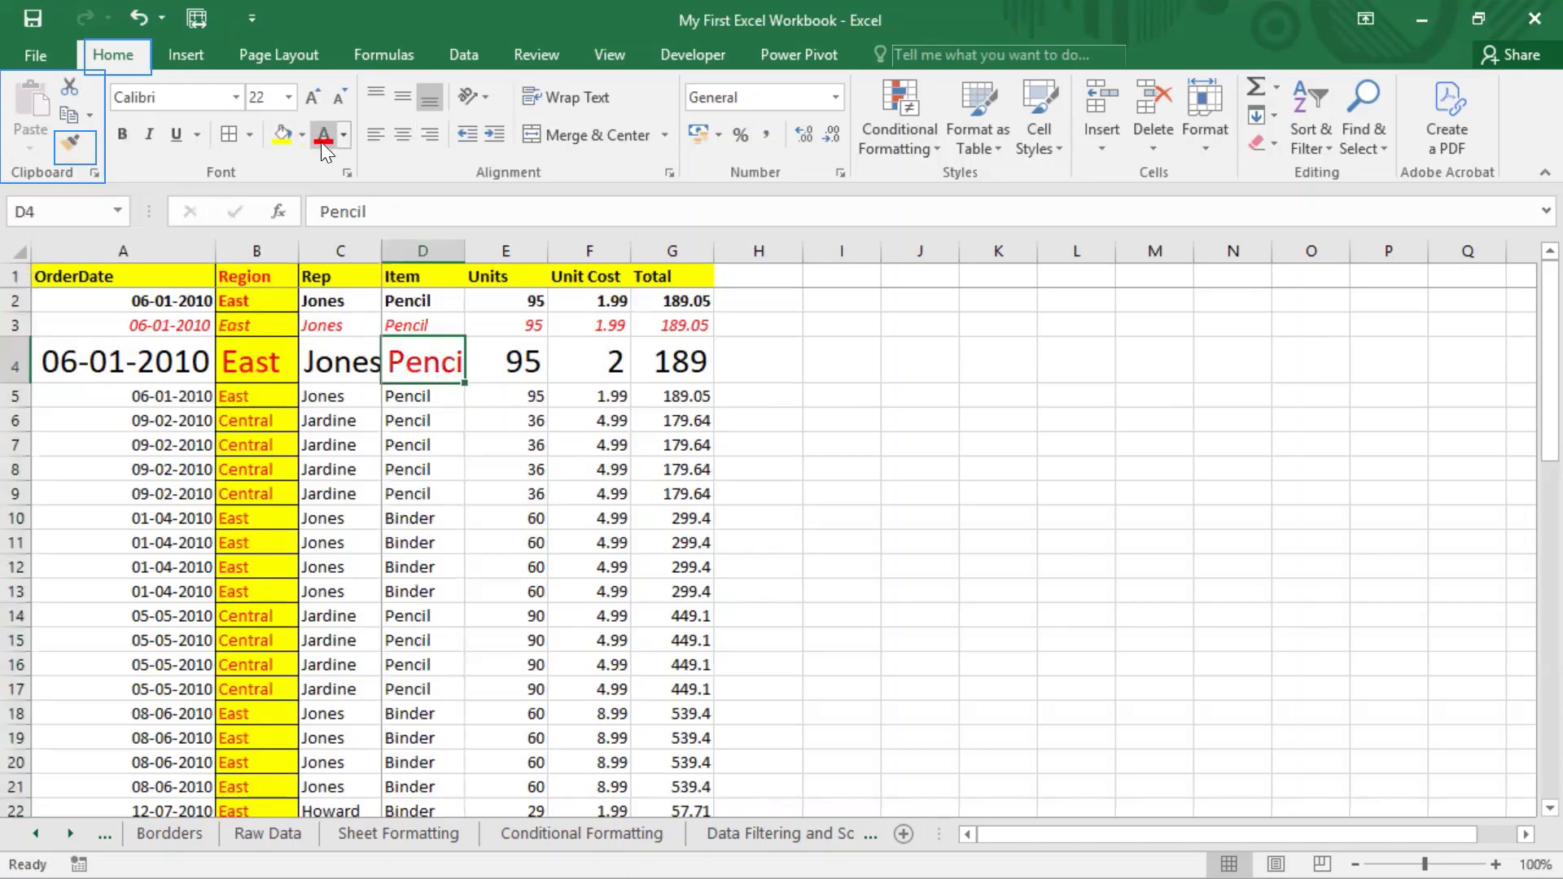
{"action": "left_click", "coordinate": [280, 139]}
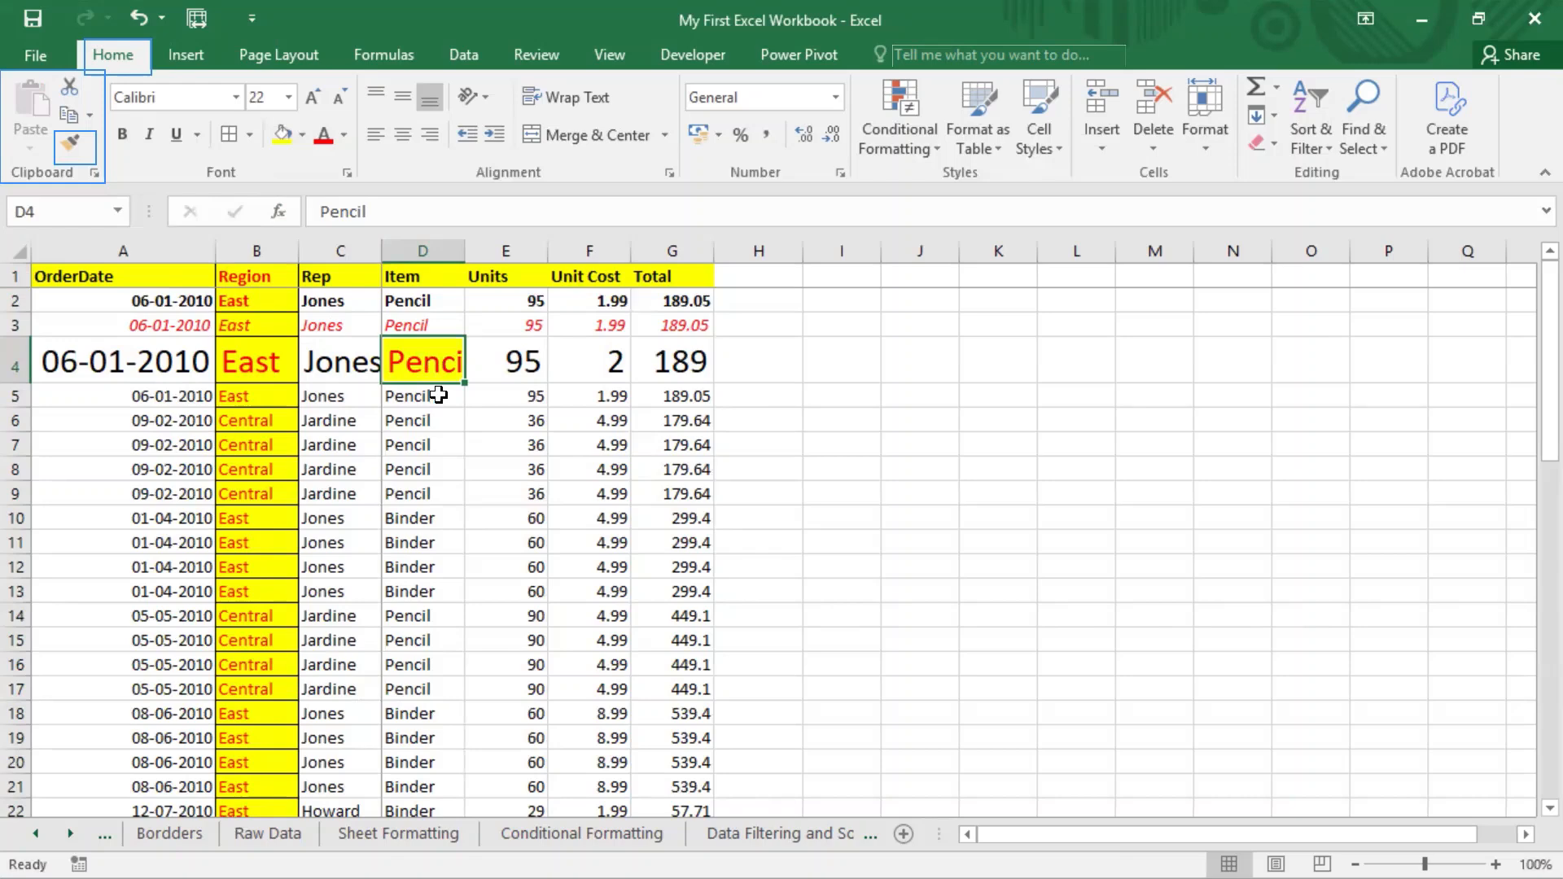
Copy the formatting of cell D4 onto cells D5 to D9 with Format Painter.
{"action": "left_click_drag", "start_coordinate": [438, 395], "coordinate": [445, 502]}
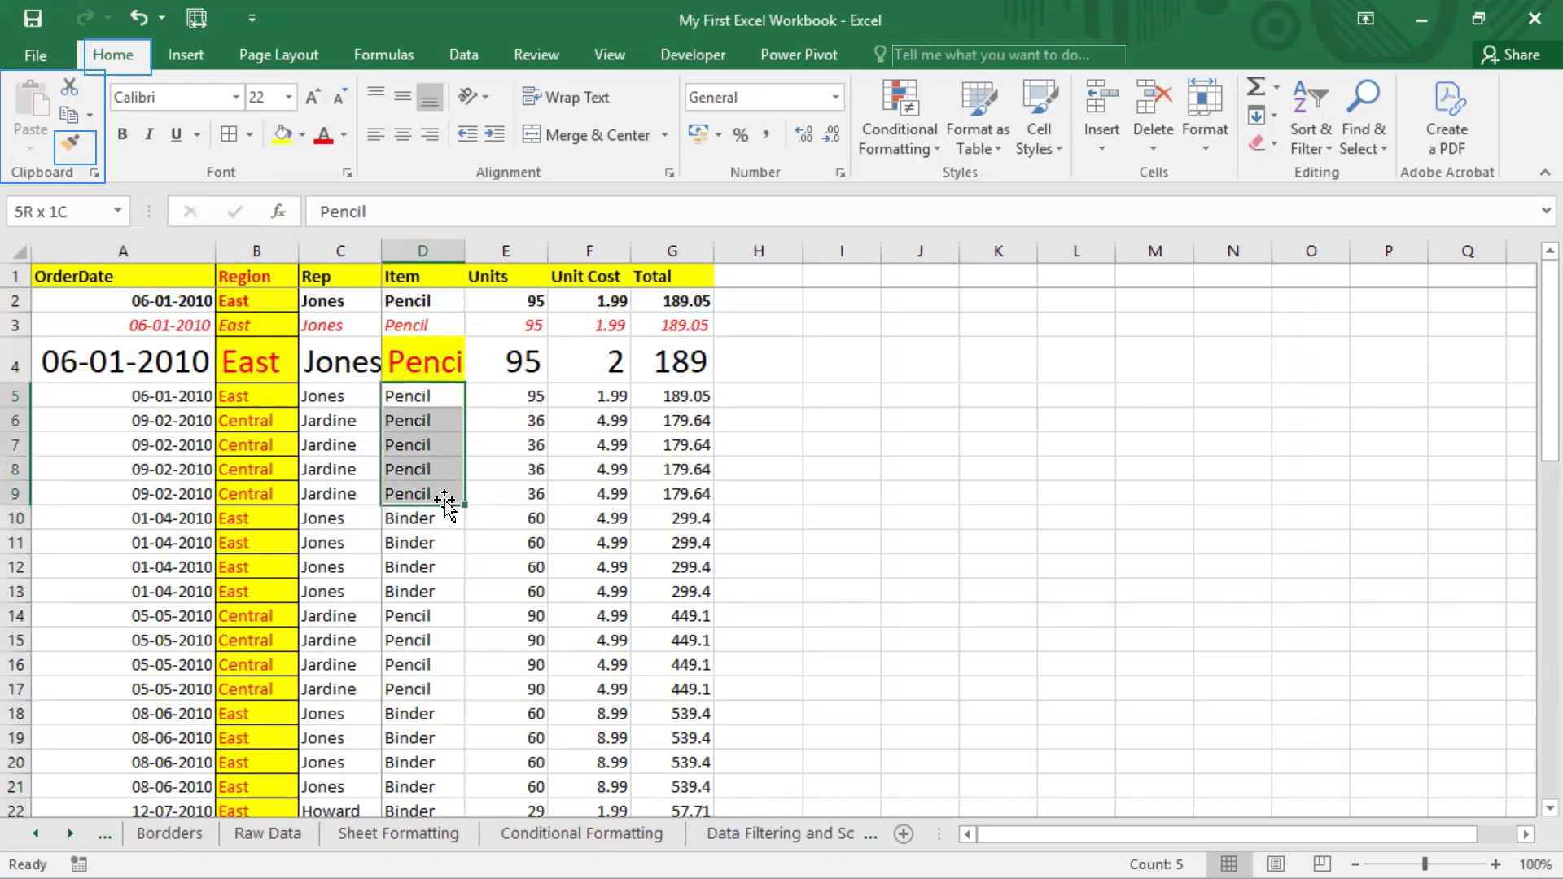
{"action": "left_click", "coordinate": [427, 371]}
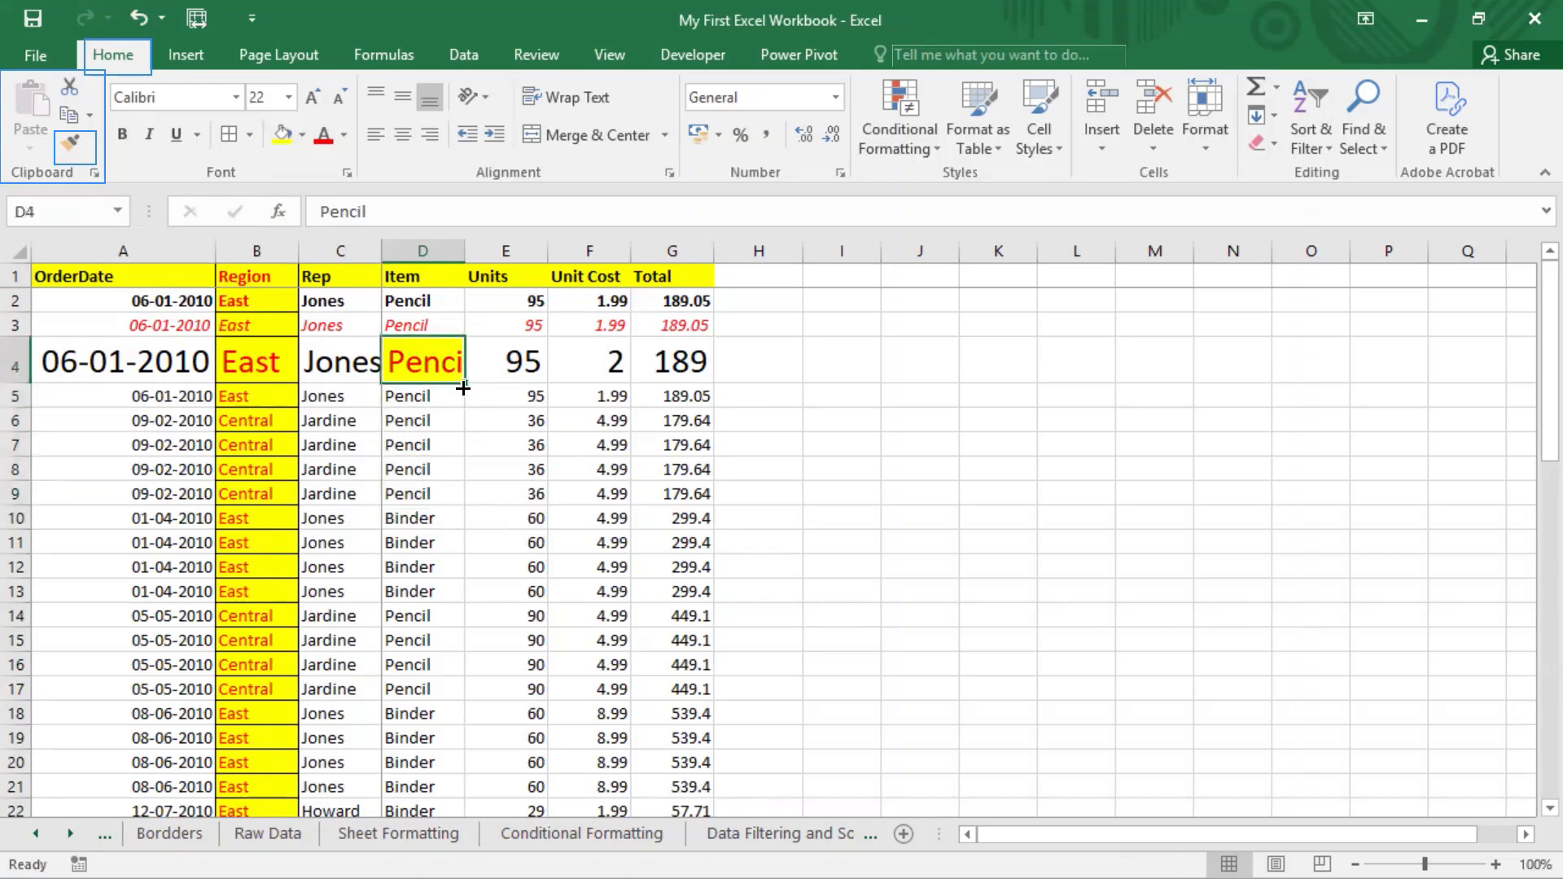
{"action": "left_click", "coordinate": [77, 146]}
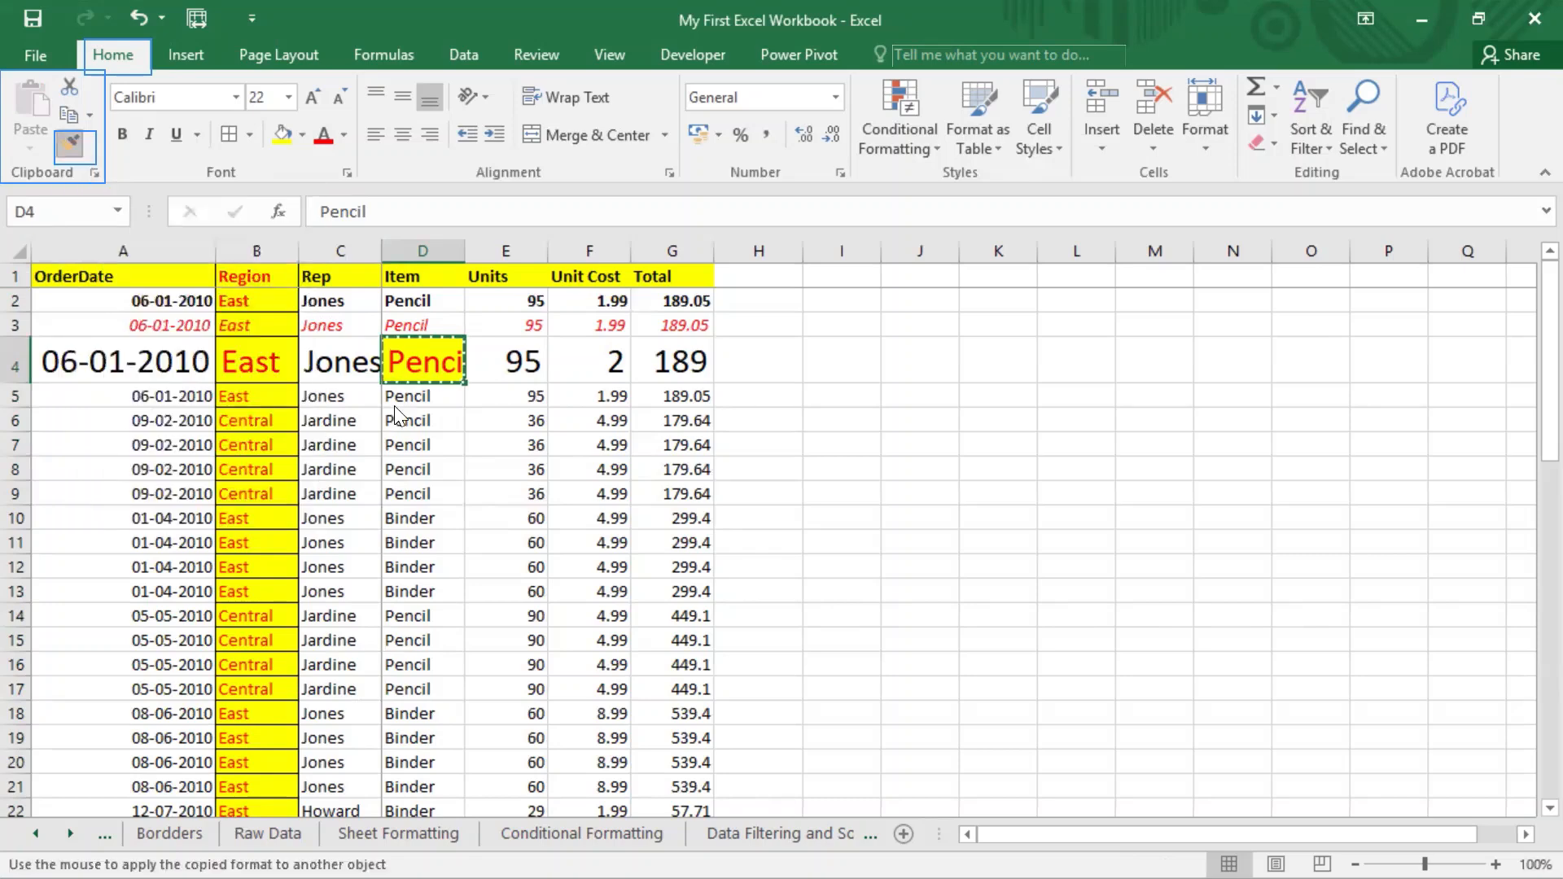
{"action": "left_click_drag", "start_coordinate": [424, 400], "coordinate": [430, 480]}
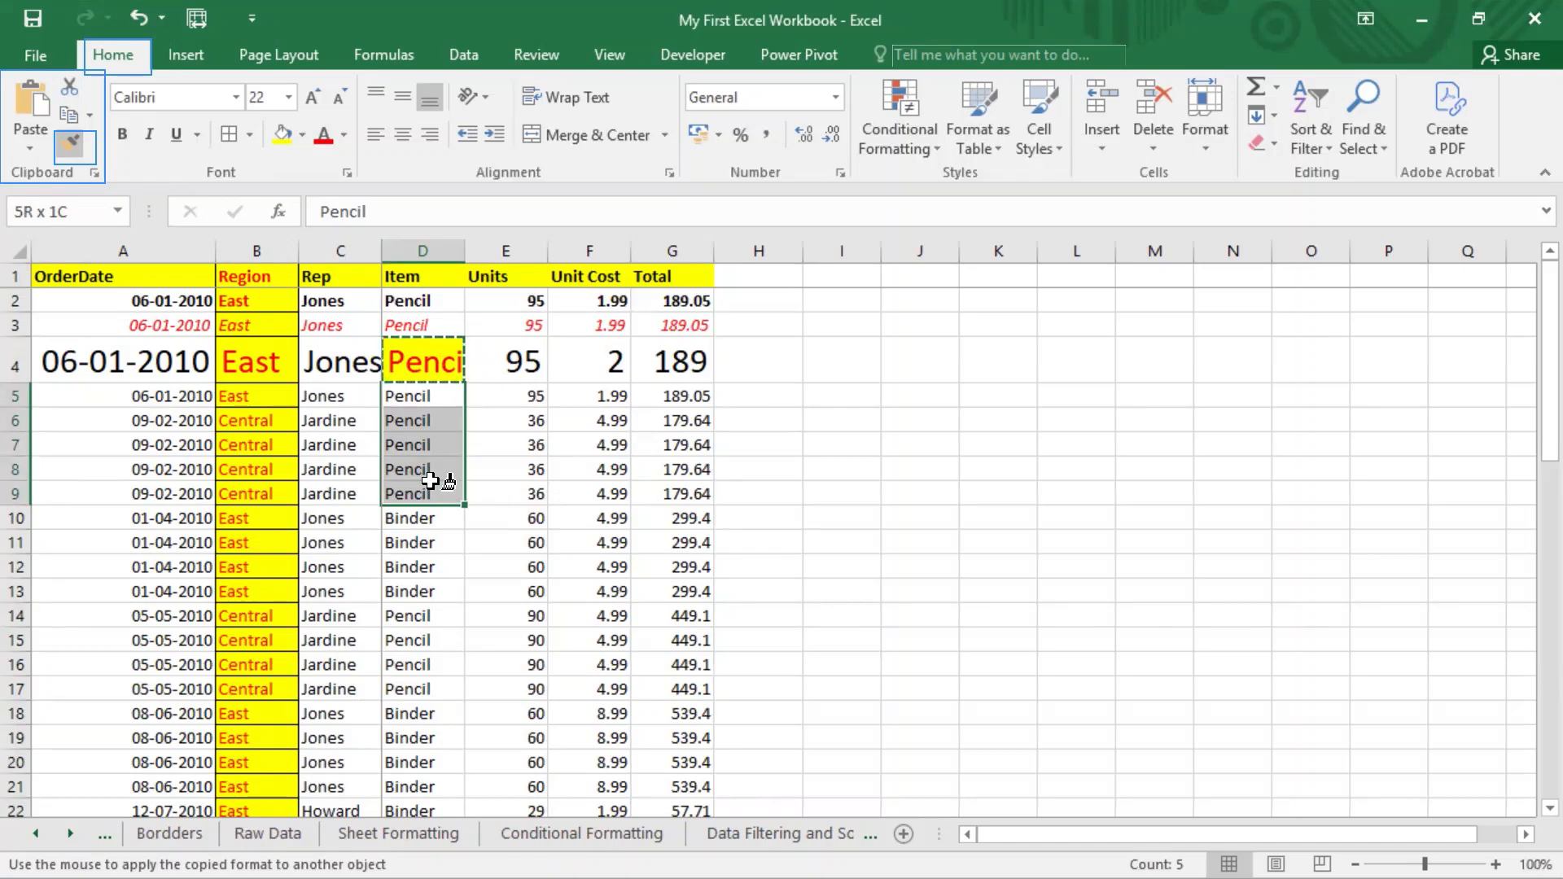
{"action": "left_click_drag", "start_coordinate": [430, 480], "coordinate": [430, 480]}
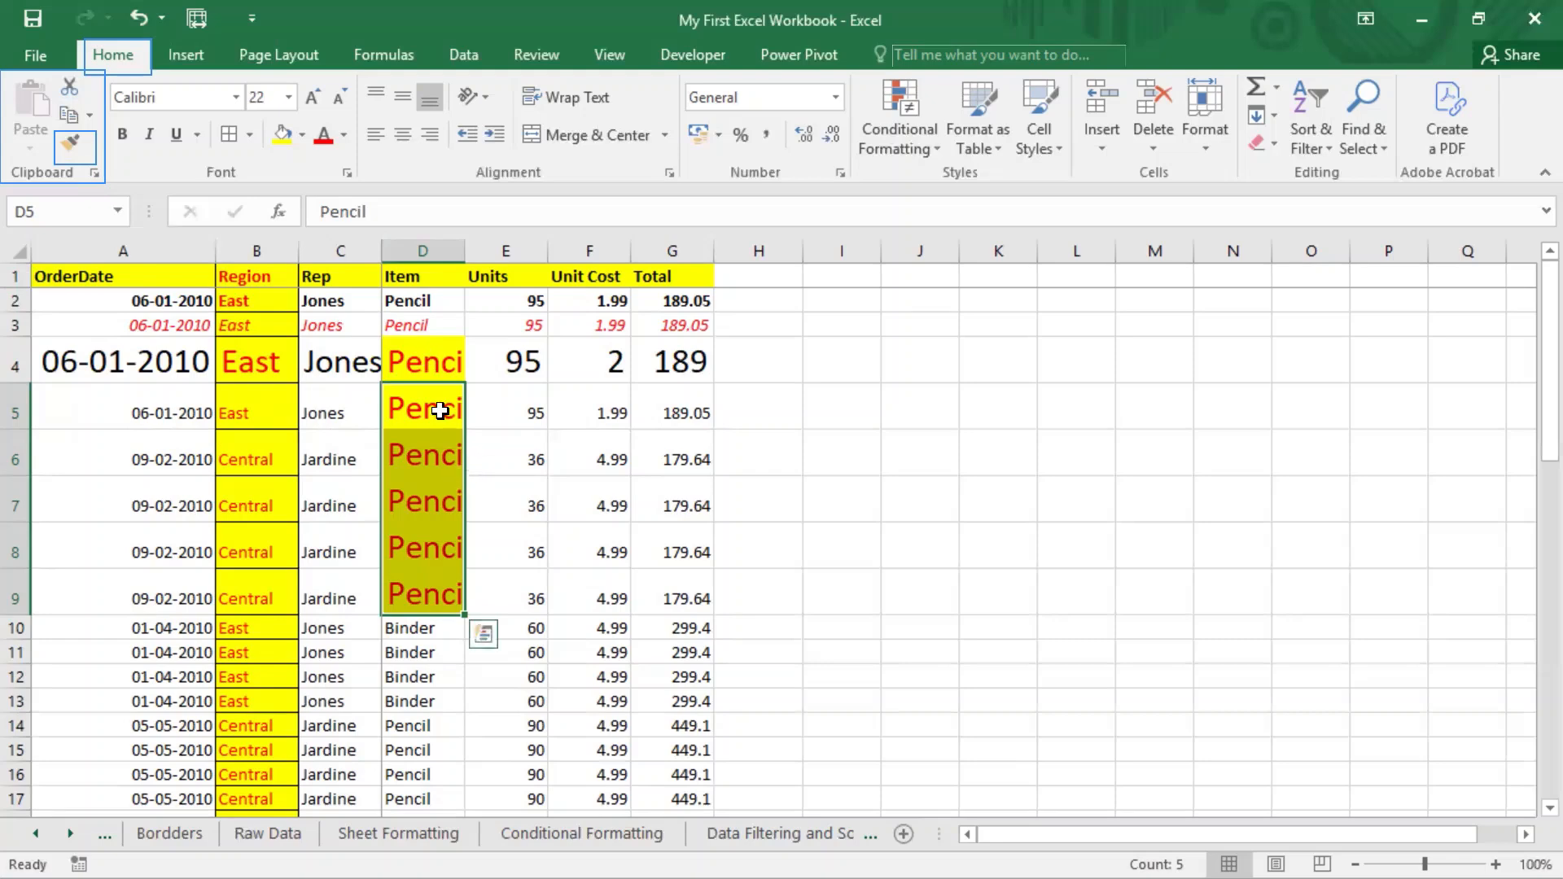
Copy cell D4 and examine the Formats option in Paste Special, closing it without pasting and clearing the copy marquee.
{"action": "left_click", "coordinate": [423, 359]}
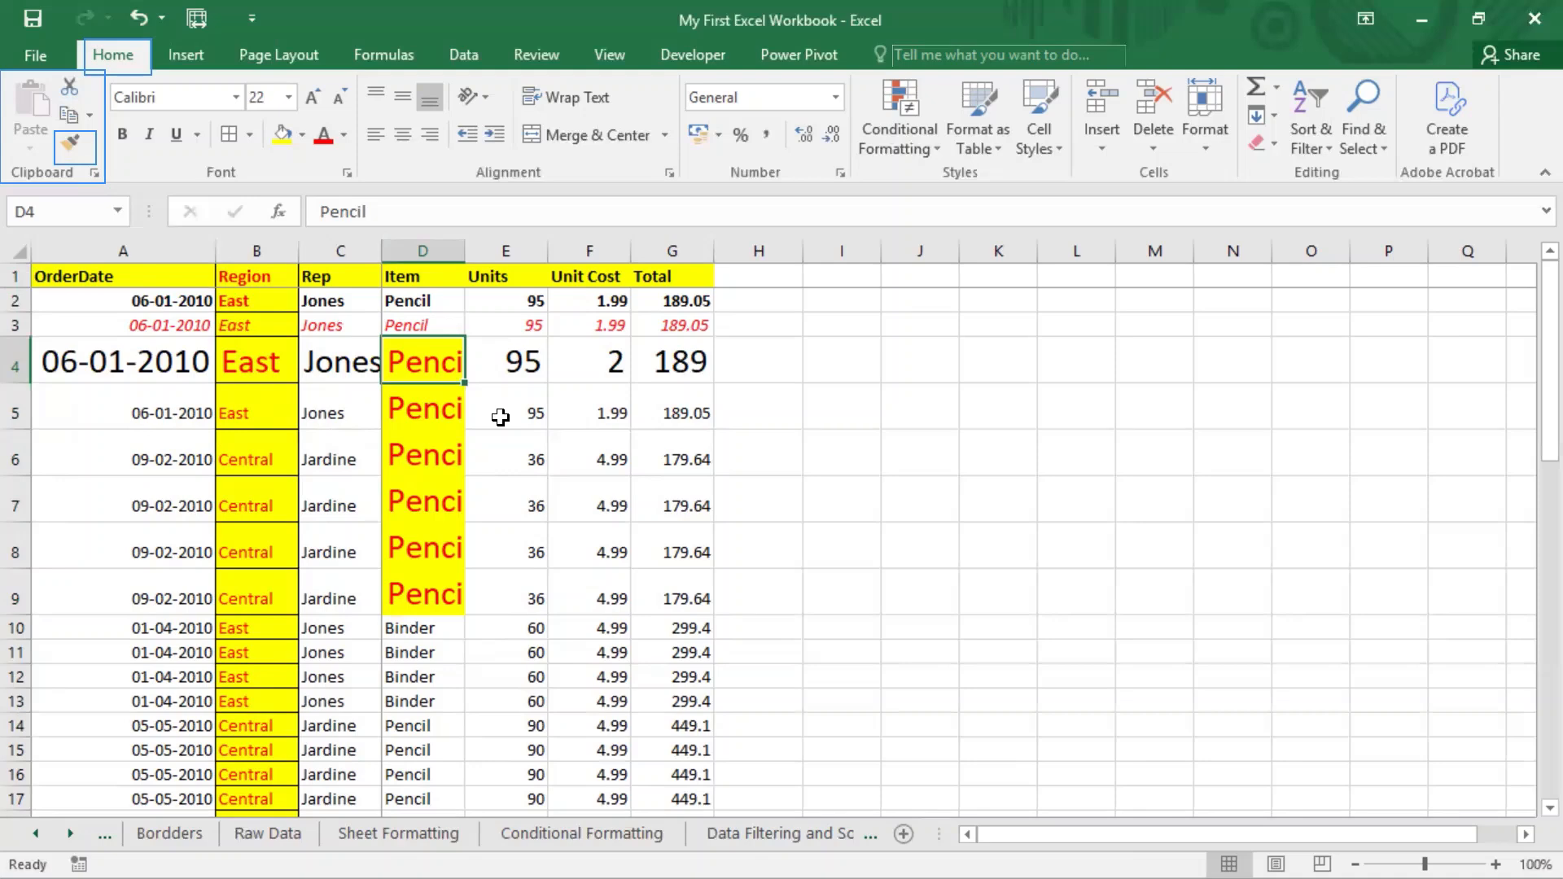
{"action": "key", "text": "ctrl+c"}
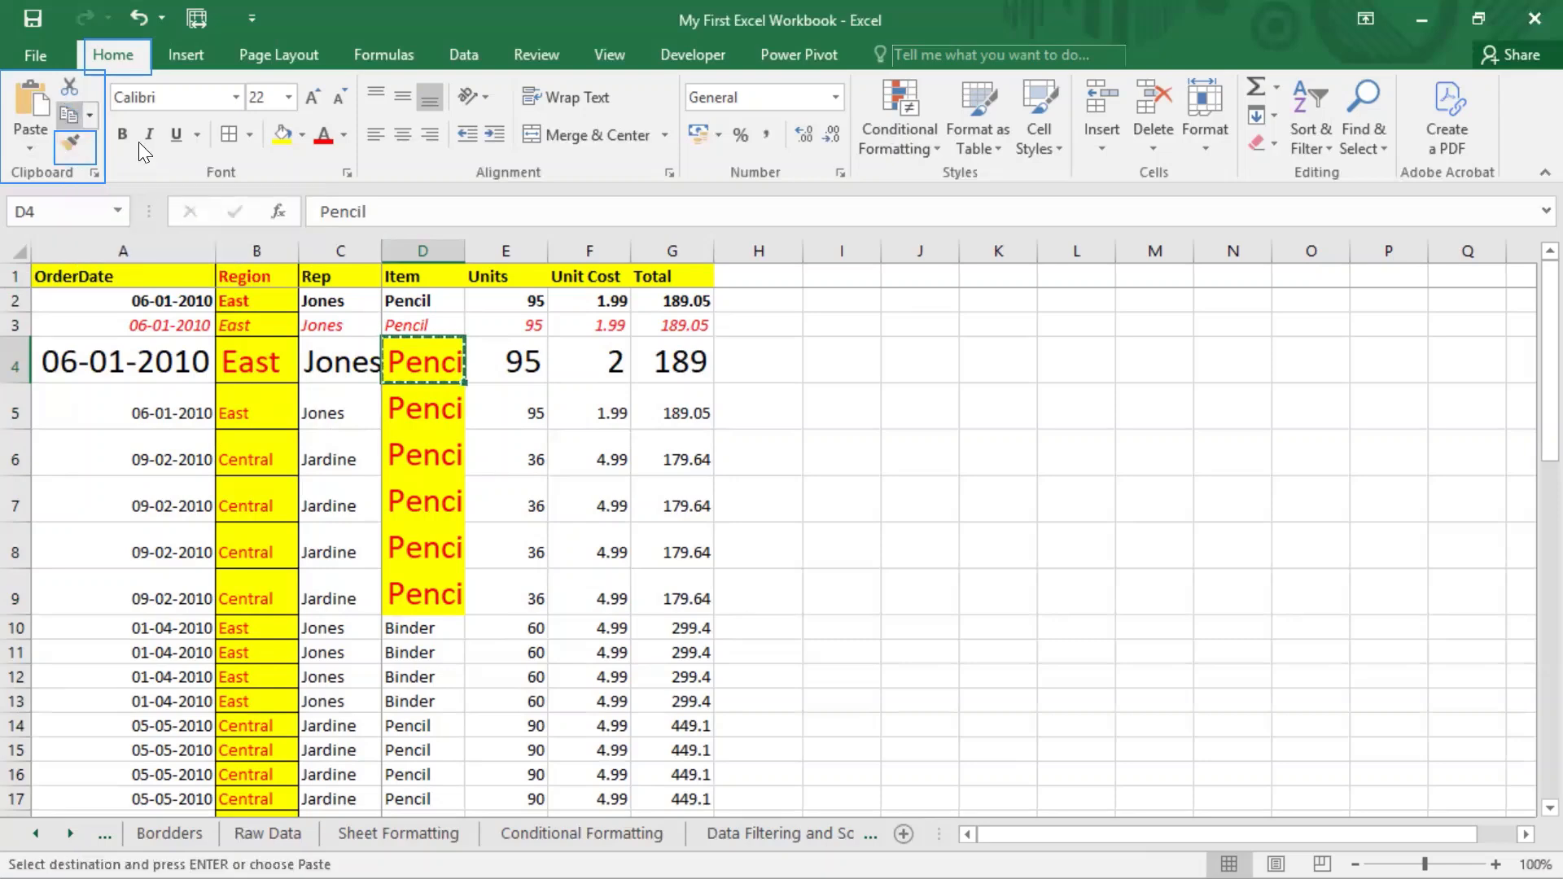
{"action": "left_click", "coordinate": [32, 146]}
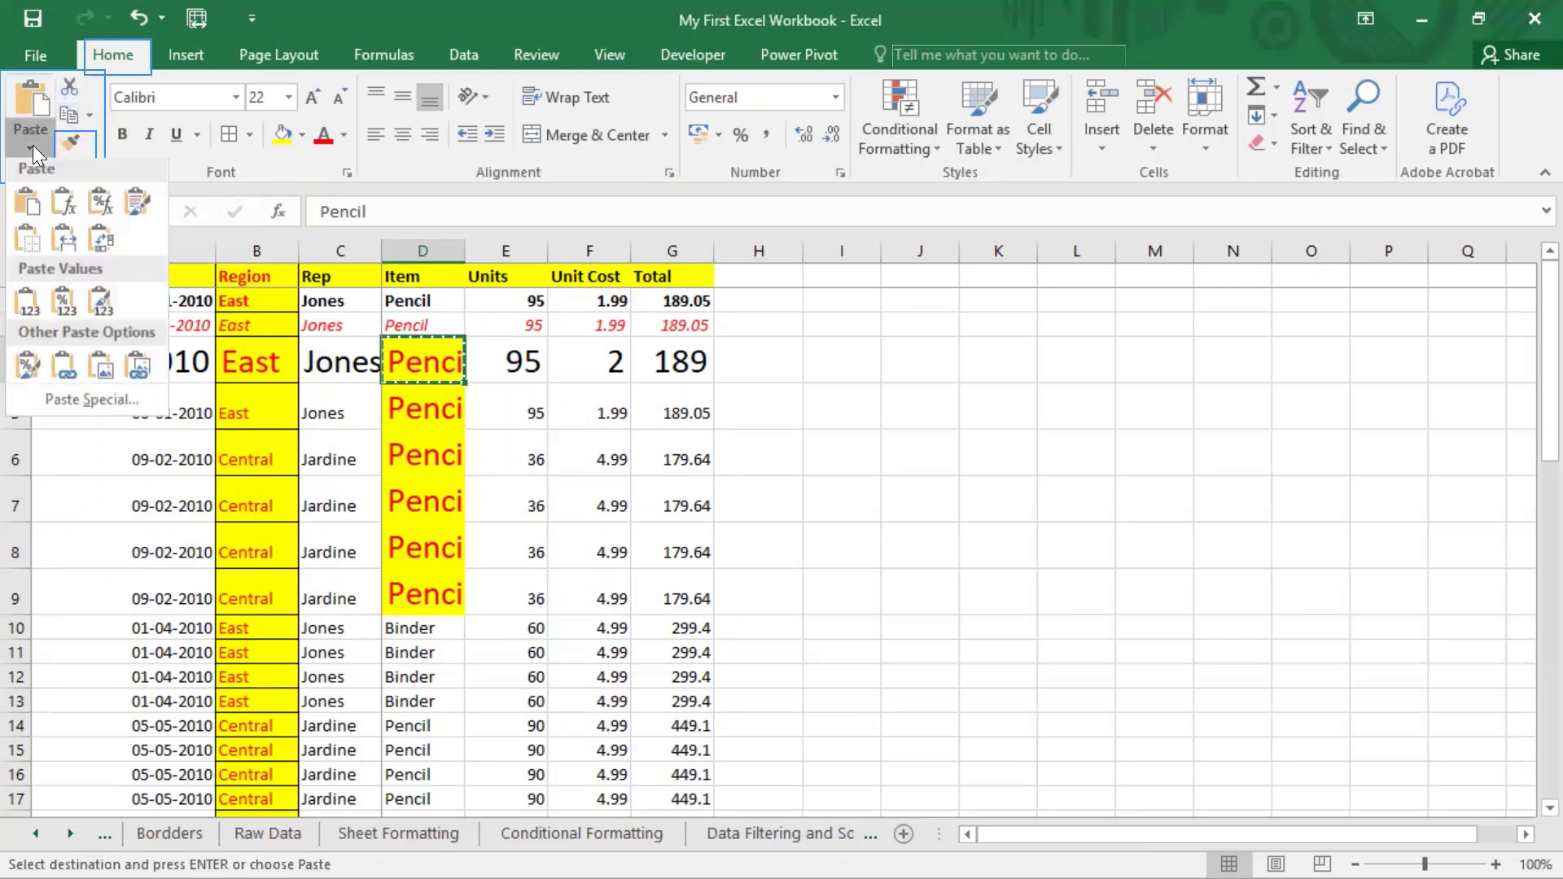
{"action": "left_click", "coordinate": [91, 405]}
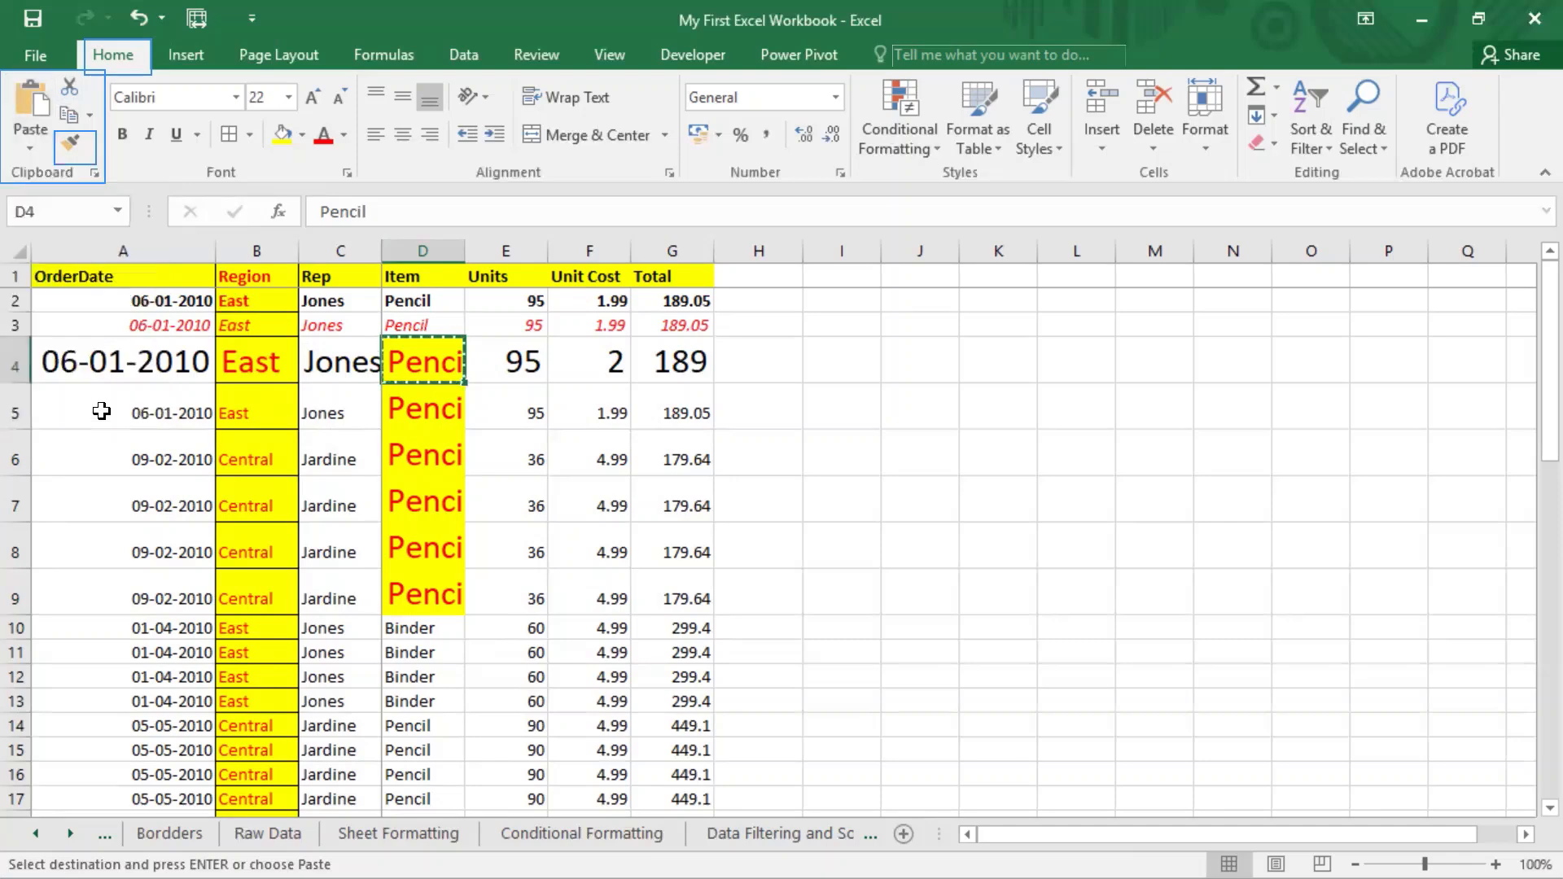
{"action": "left_click_drag", "start_coordinate": [1080, 266], "coordinate": [793, 155]}
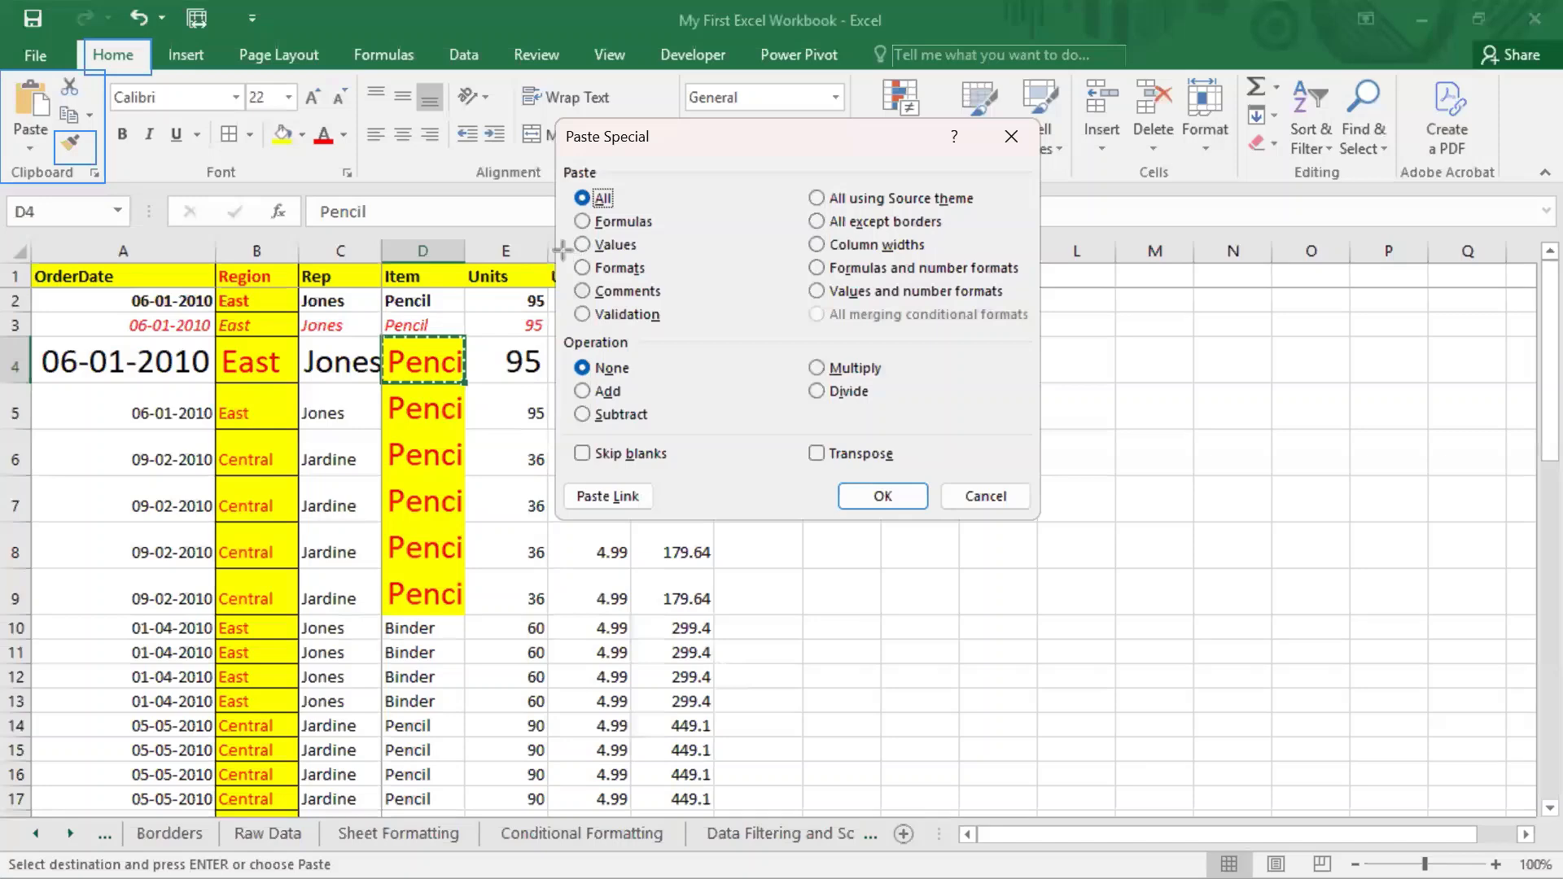
{"action": "left_click_drag", "start_coordinate": [563, 251], "coordinate": [664, 284]}
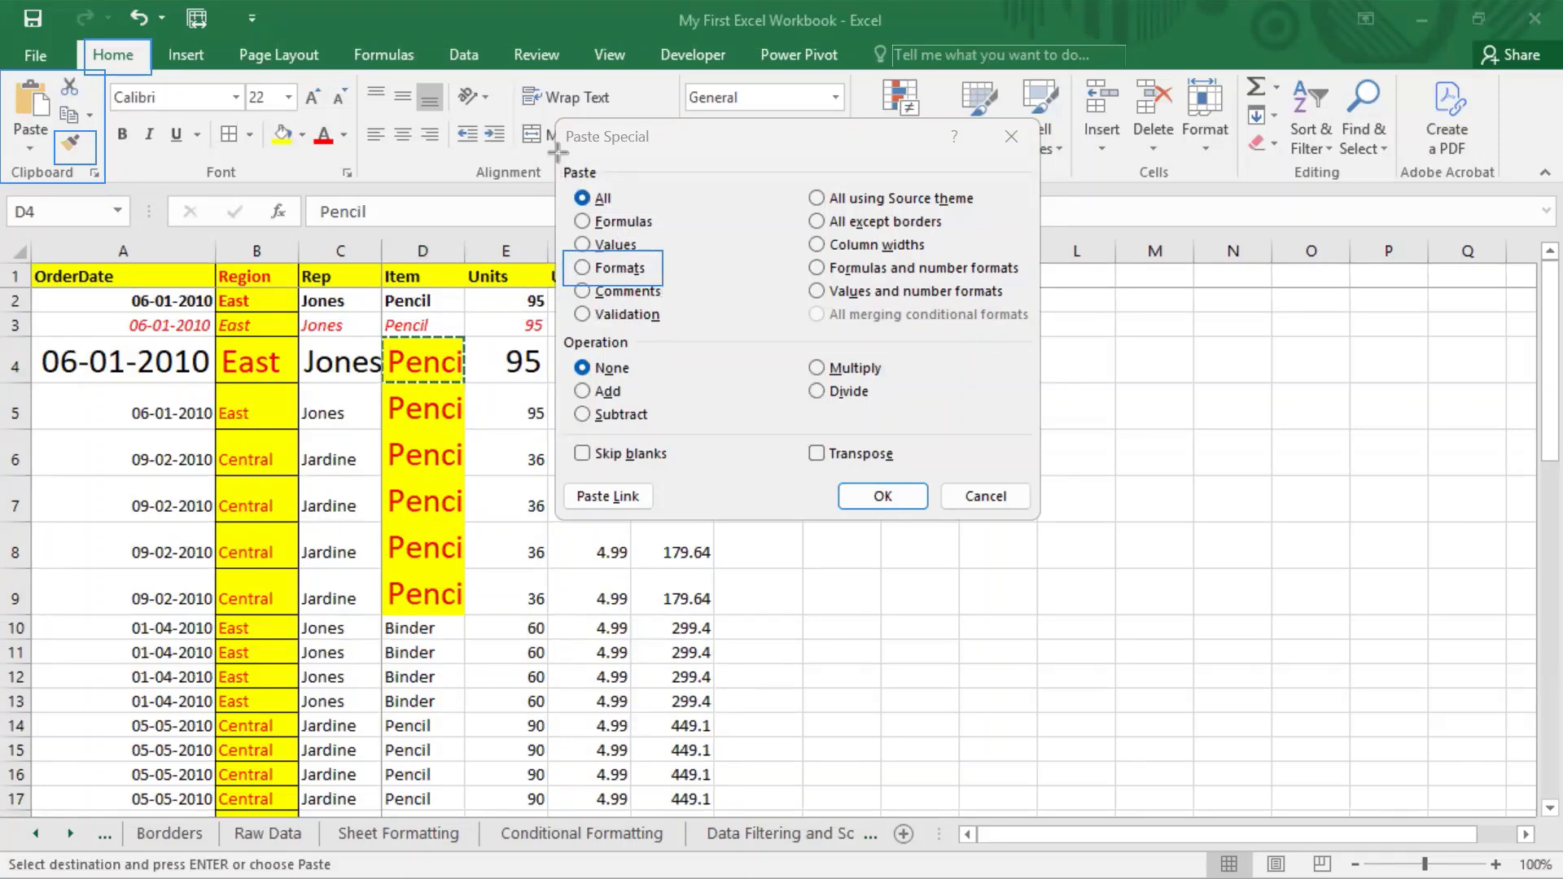
{"action": "mouse_move", "coordinate": [558, 153]}
{"action": "left_mouse_down"}
{"action": "mouse_move", "coordinate": [627, 360]}
{"action": "mouse_move", "coordinate": [1047, 322]}
{"action": "mouse_move", "coordinate": [1036, 342]}
{"action": "left_mouse_up"}
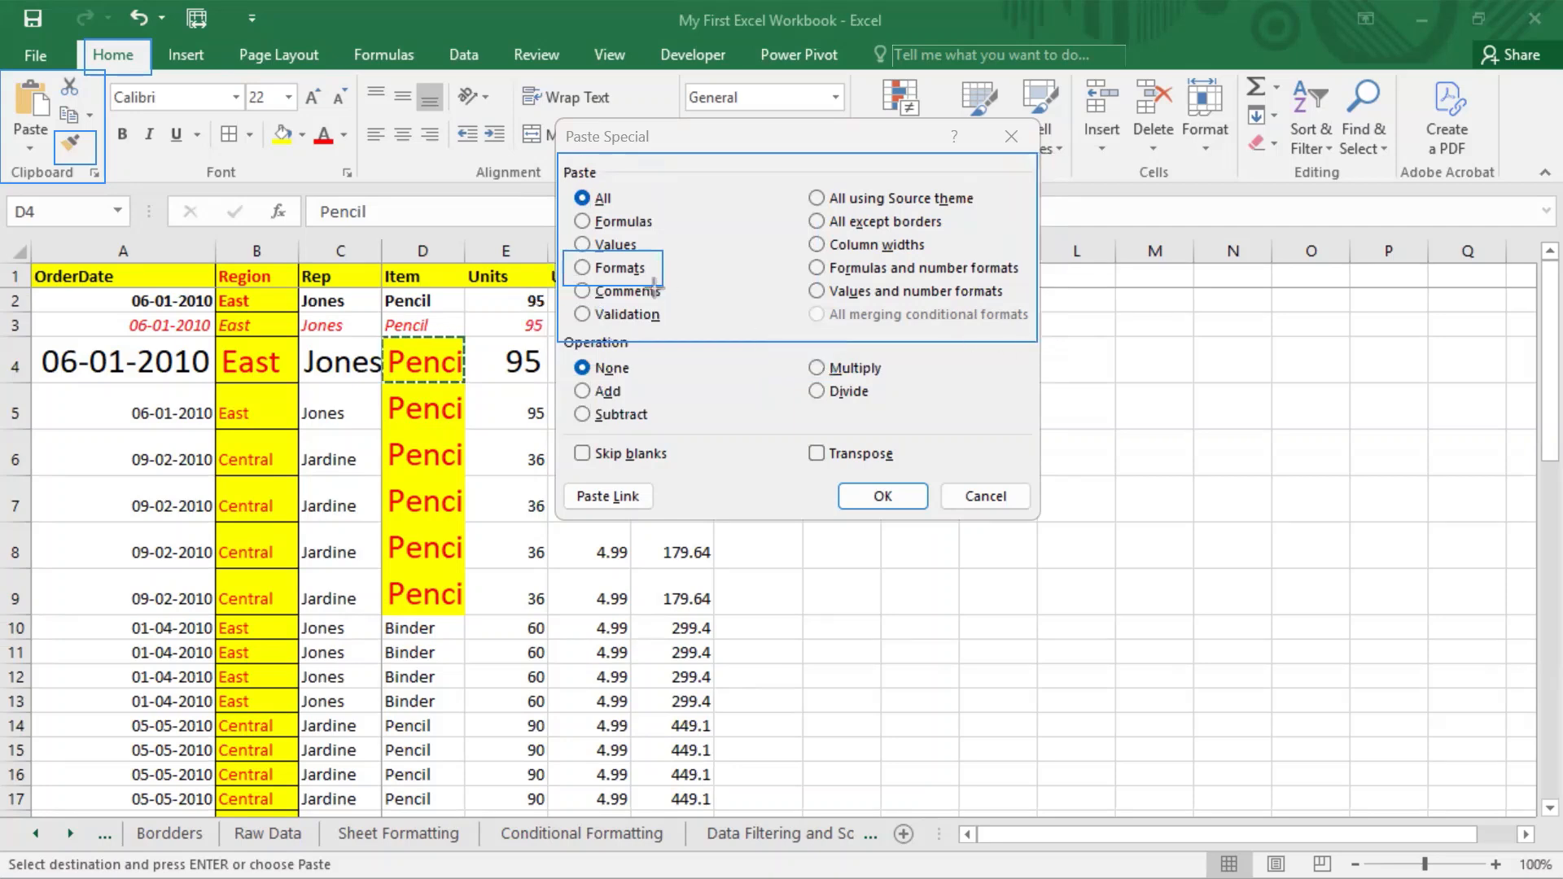
{"action": "left_click", "coordinate": [587, 266]}
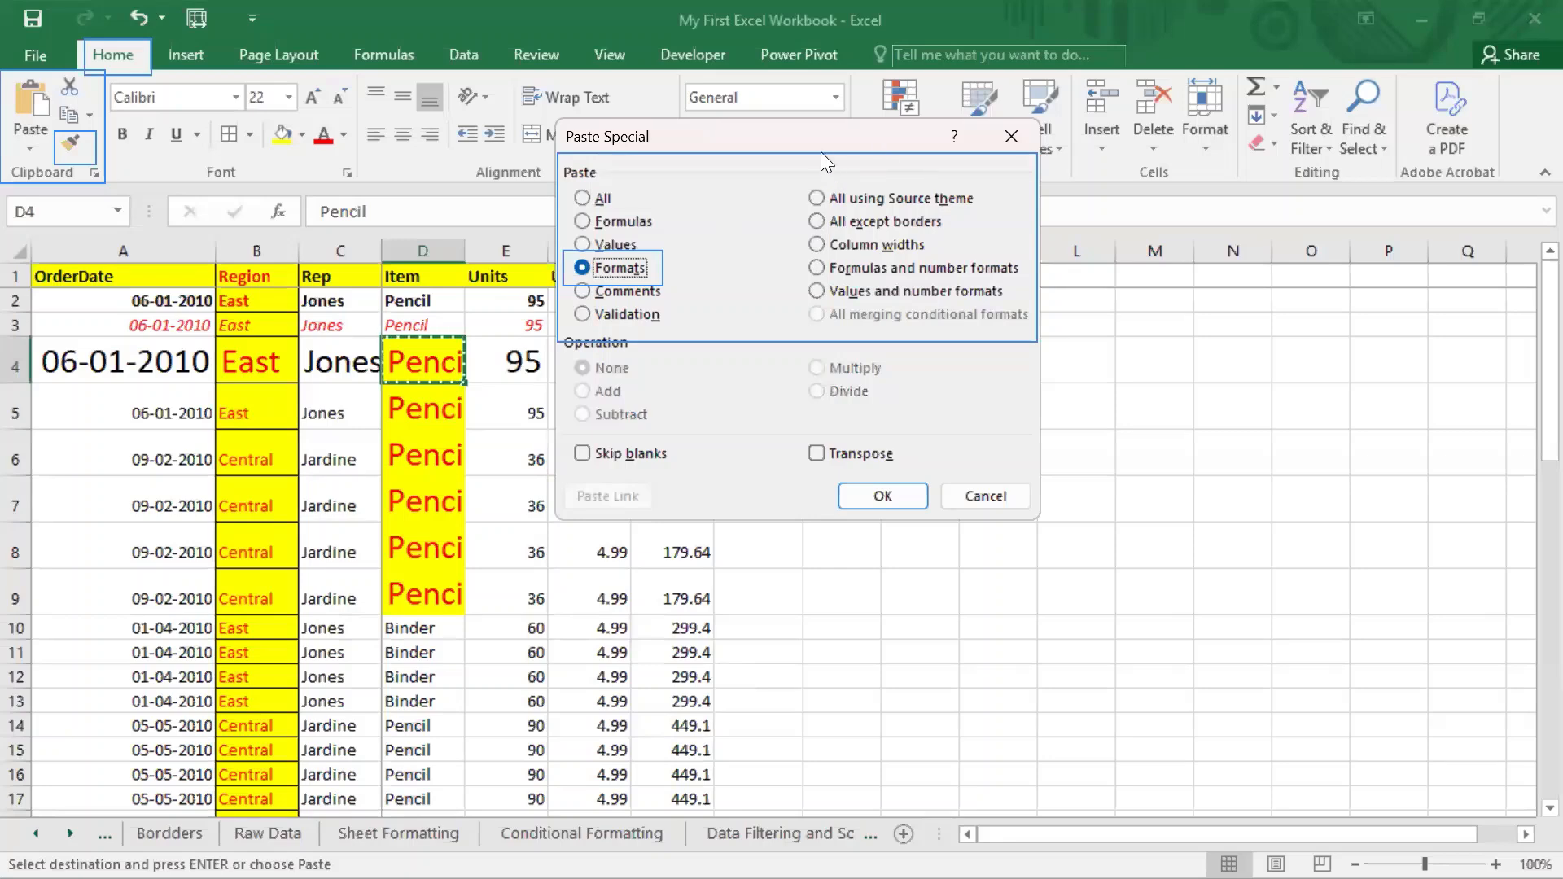
{"action": "left_click_drag", "start_coordinate": [819, 133], "coordinate": [817, 100]}
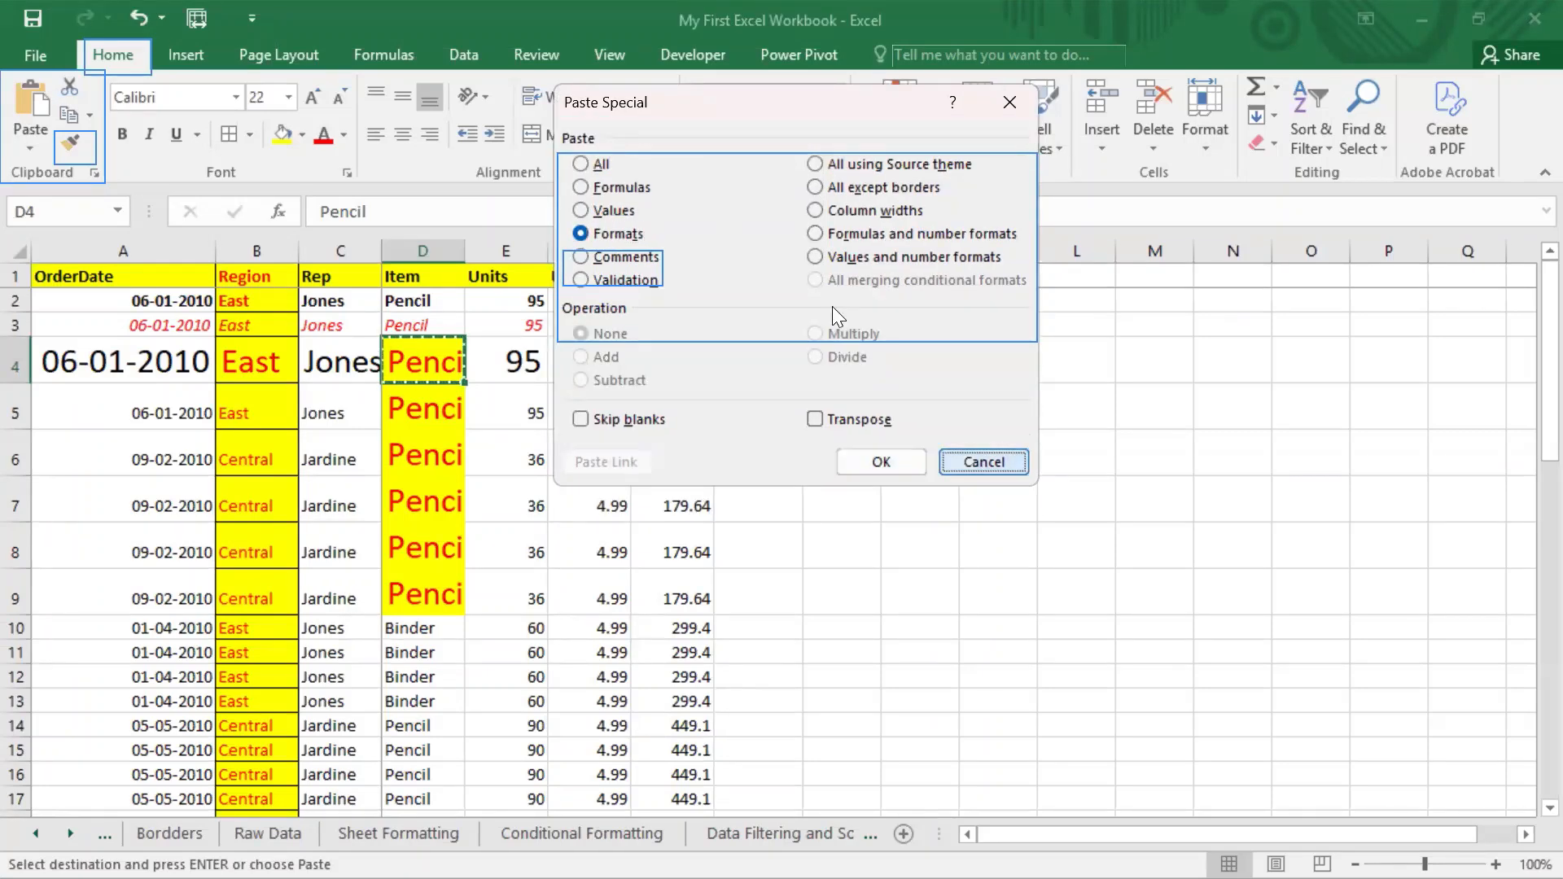
{"action": "key", "text": "Escape"}
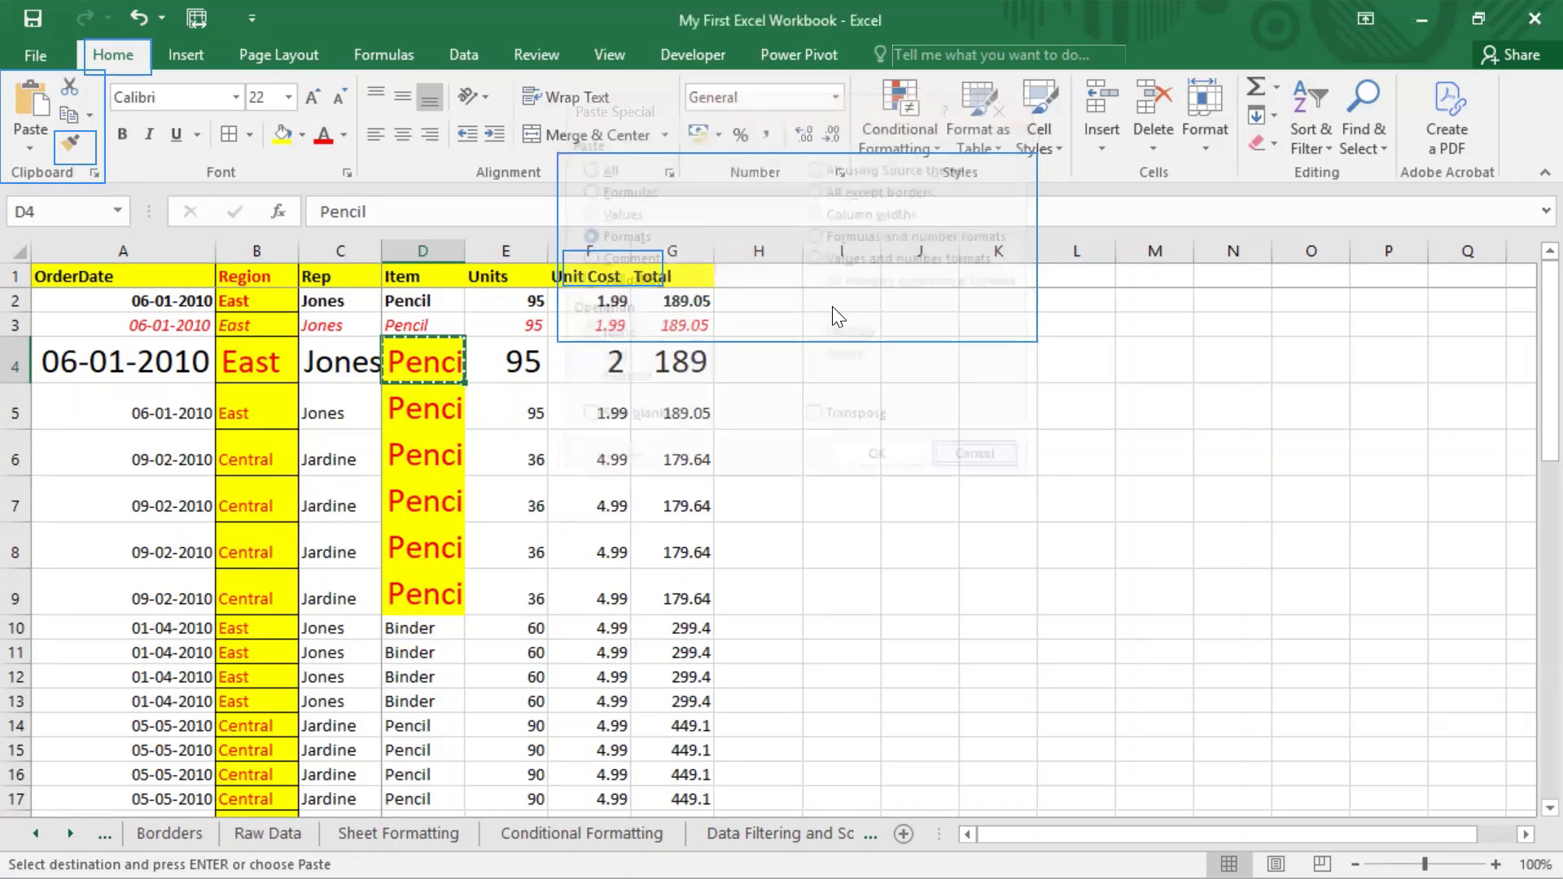
{"action": "left_click", "coordinate": [426, 368]}
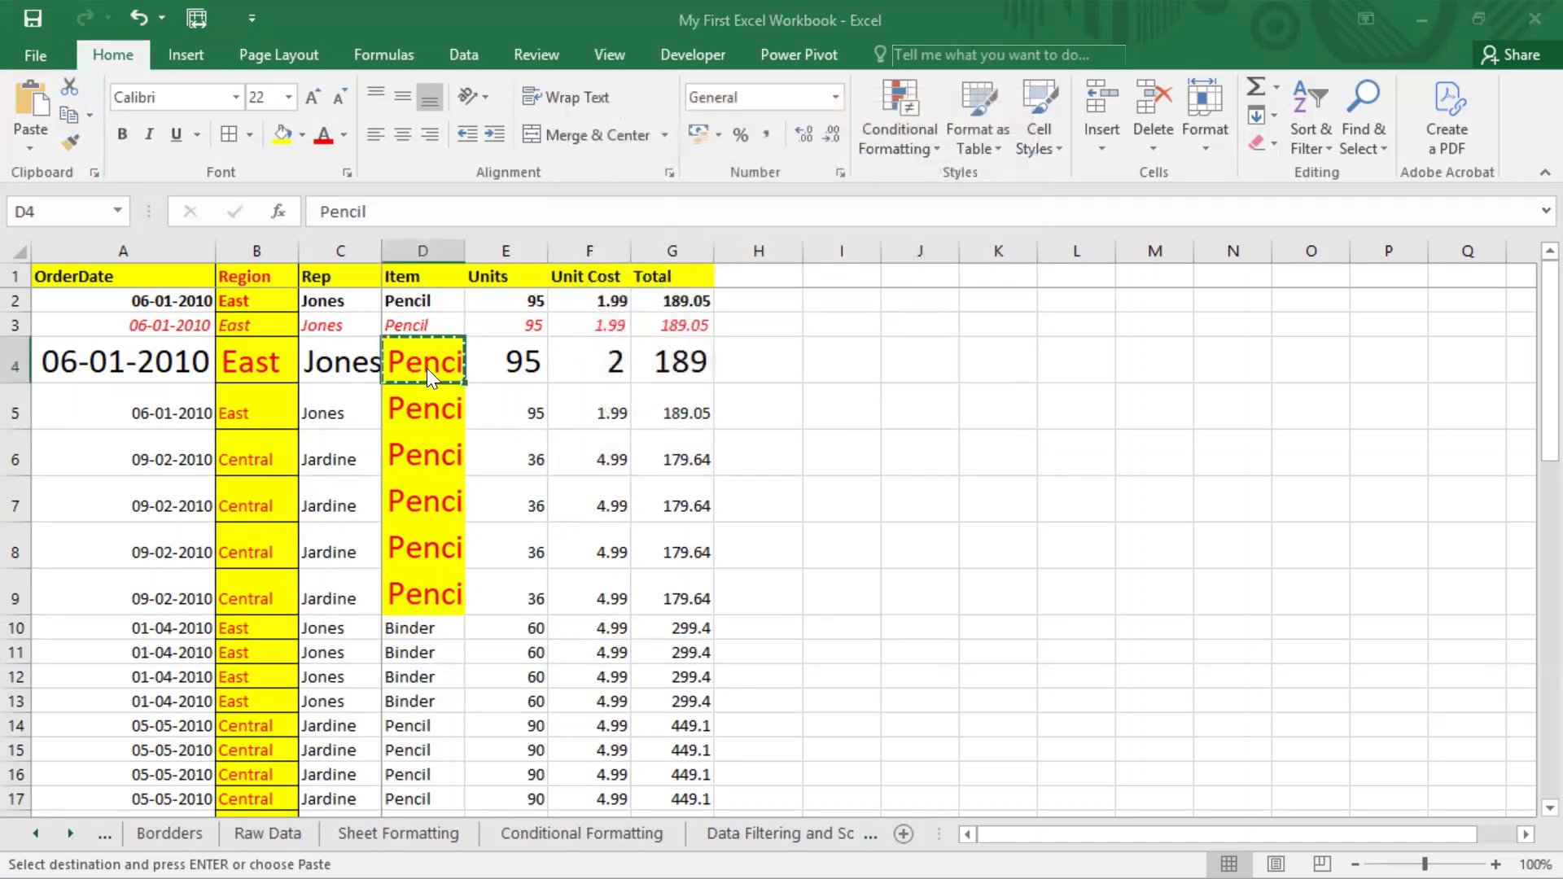
{"action": "key", "text": "Escape"}
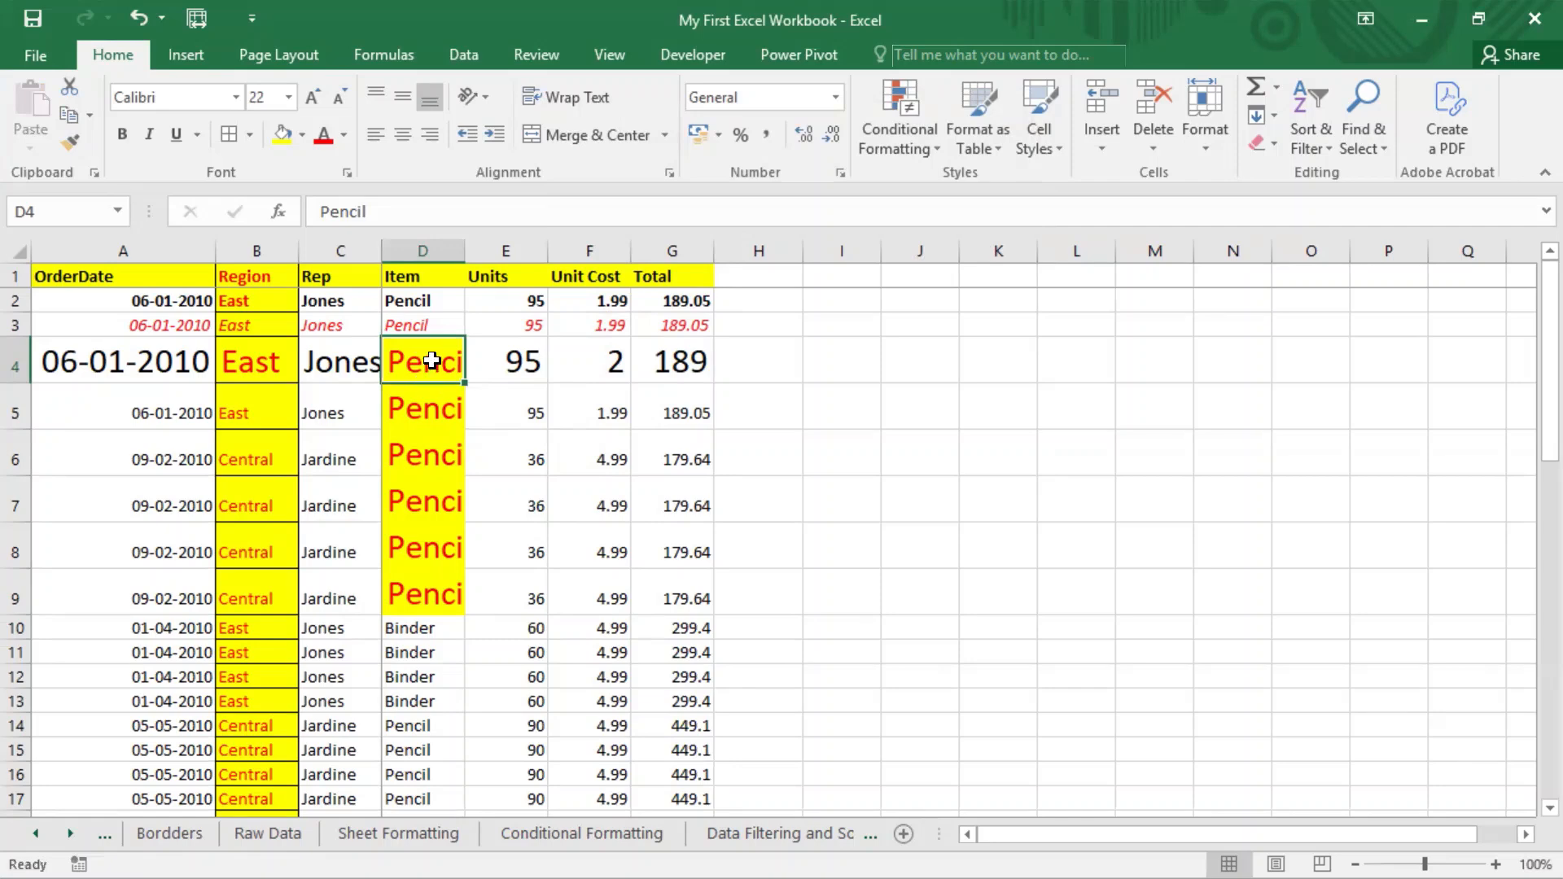
{"action": "left_click", "coordinate": [426, 240]}
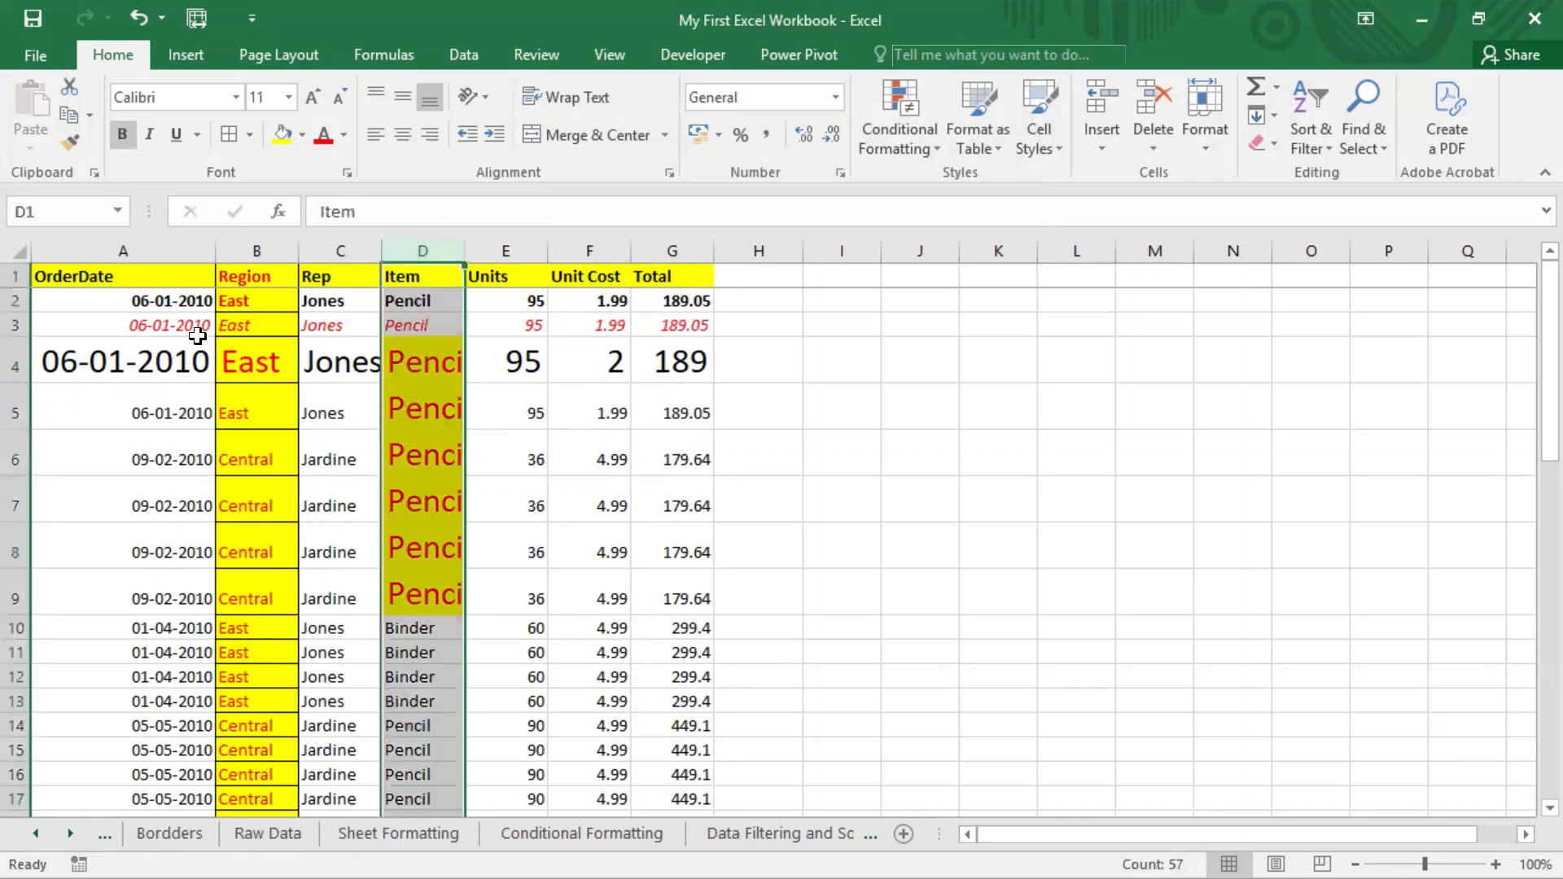
{"action": "left_click", "coordinate": [18, 363], "text": "ctrl"}
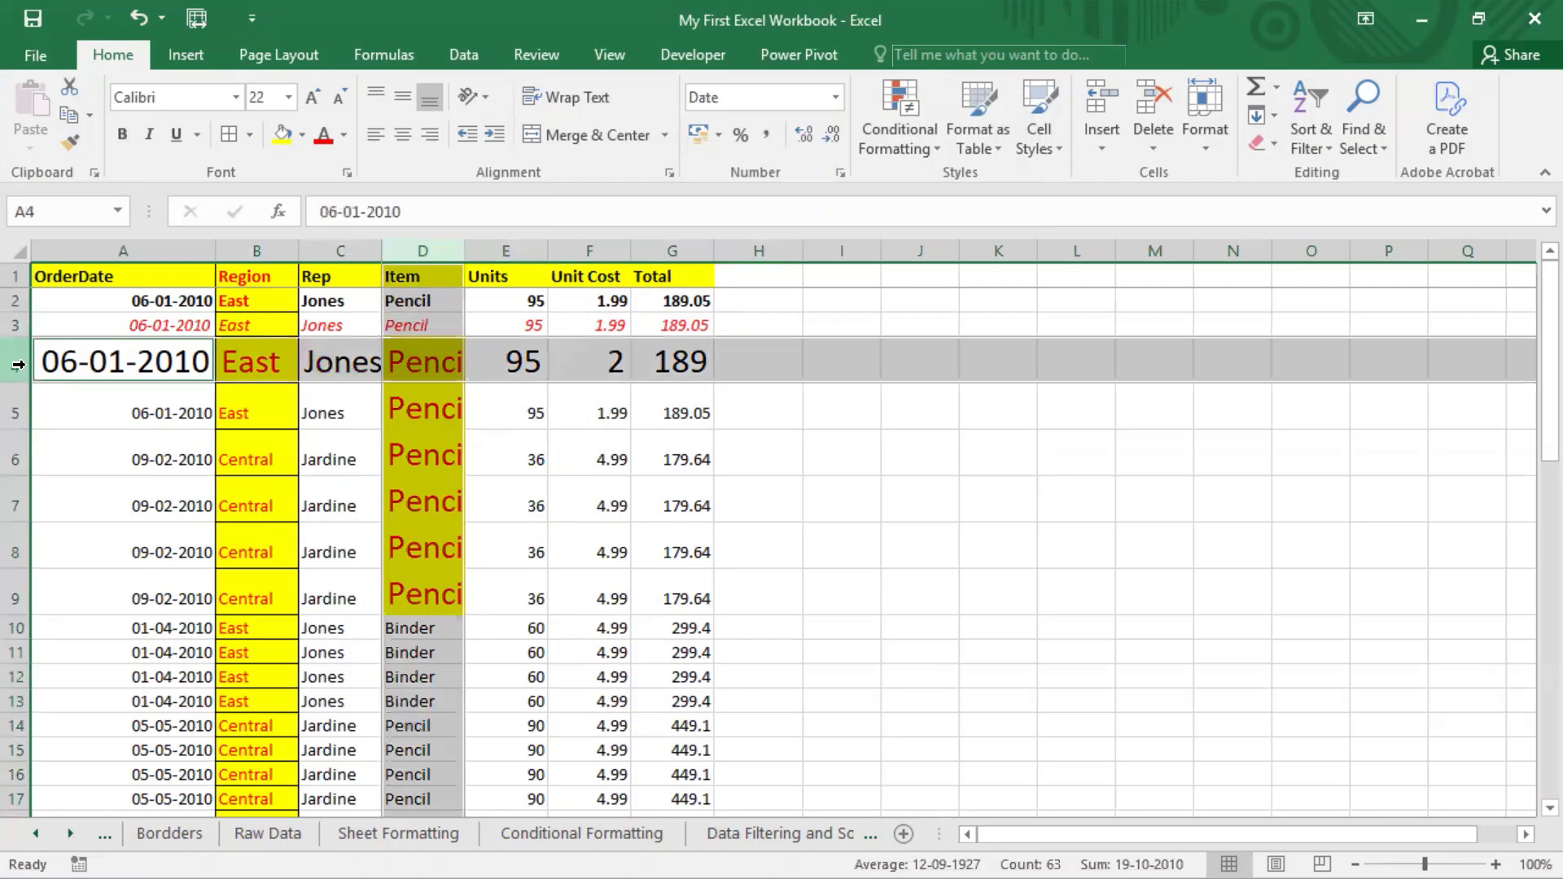
{"action": "left_click", "coordinate": [431, 363]}
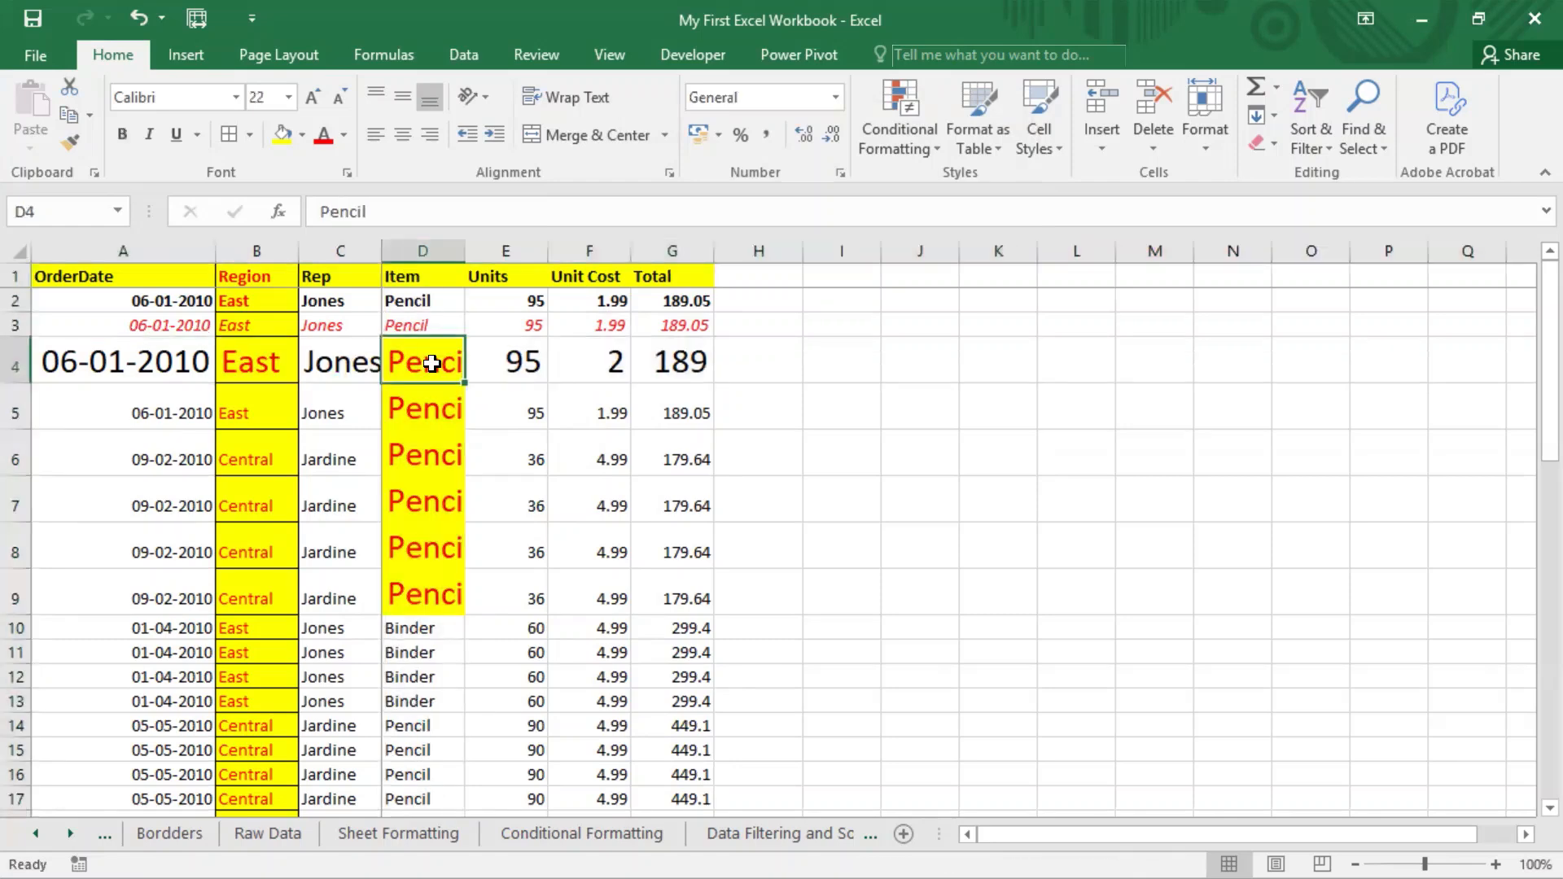
{"action": "left_click", "coordinate": [427, 727]}
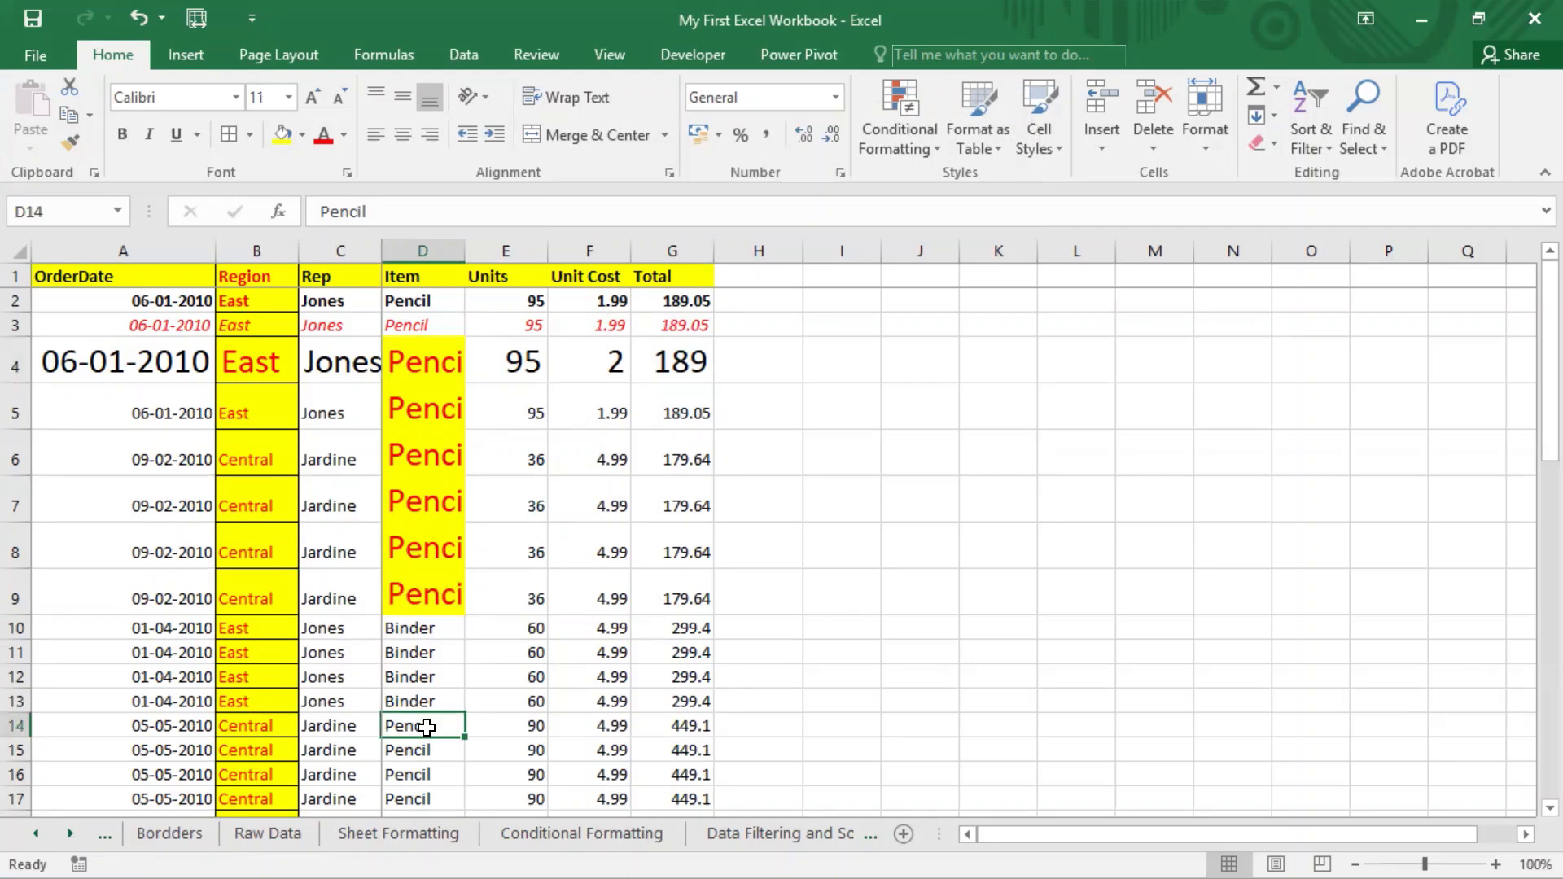
Copy cell D4 in the Item column and look over the Paste Special options, closing the dialog without pasting.
{"action": "left_click", "coordinate": [436, 354]}
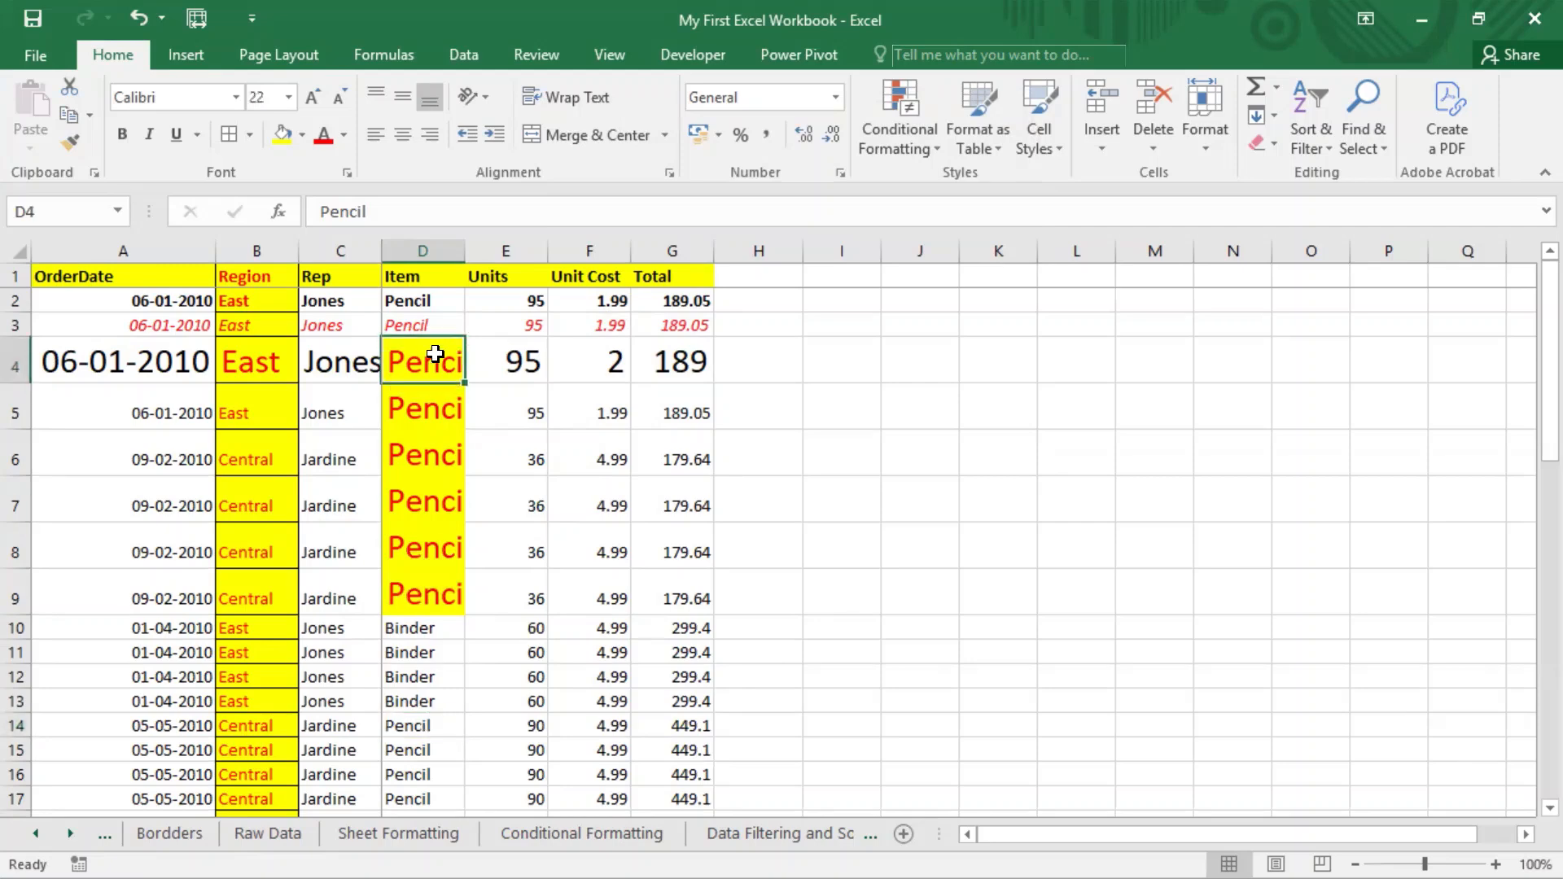
{"action": "left_click", "coordinate": [66, 117]}
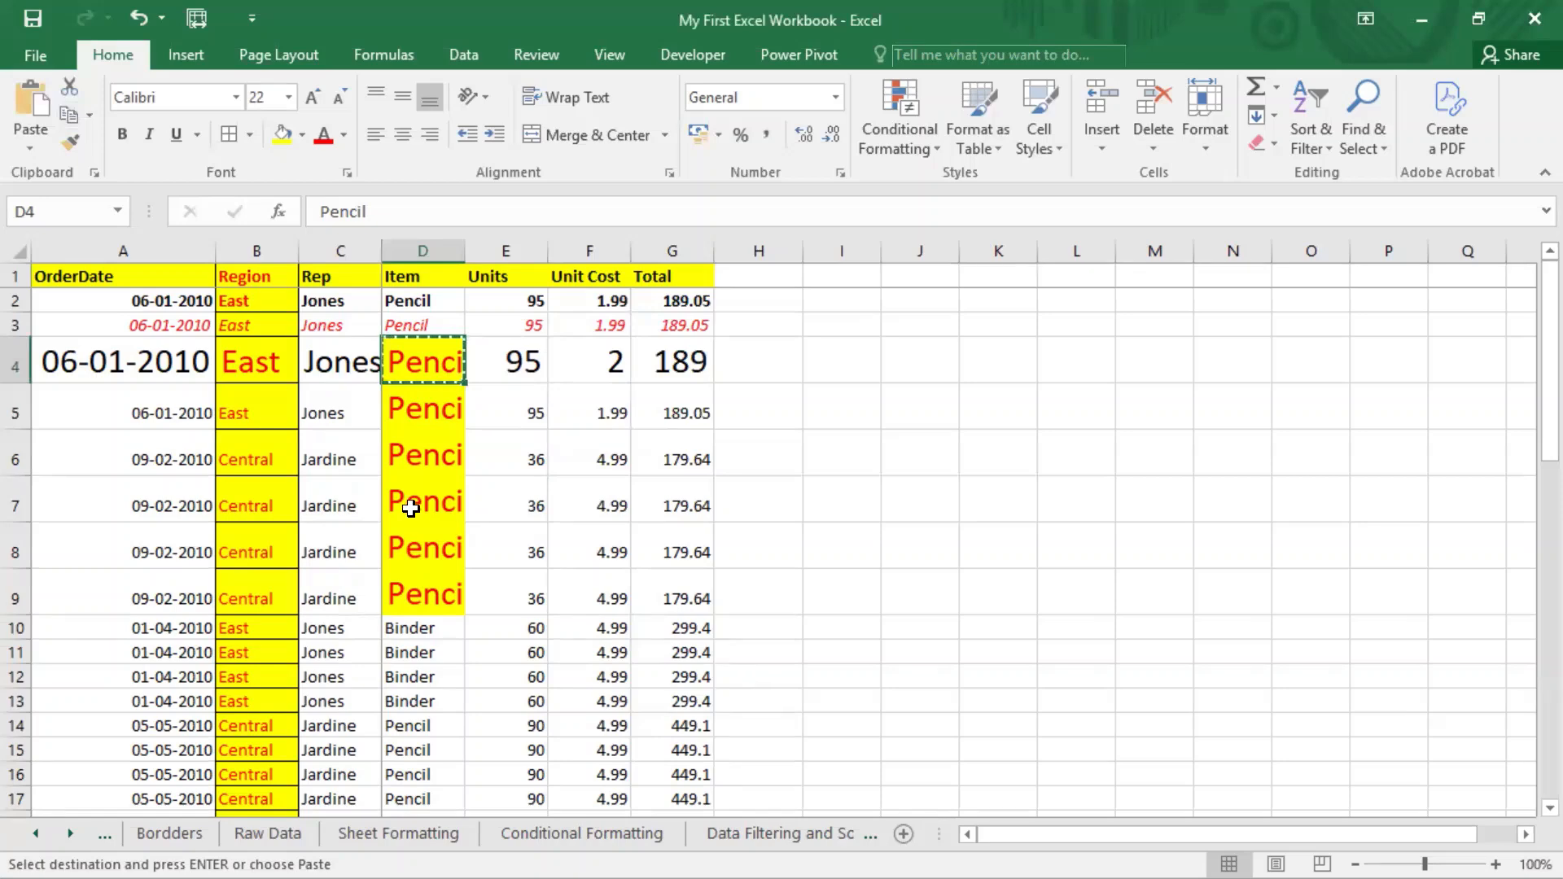
{"action": "left_click", "coordinate": [31, 155]}
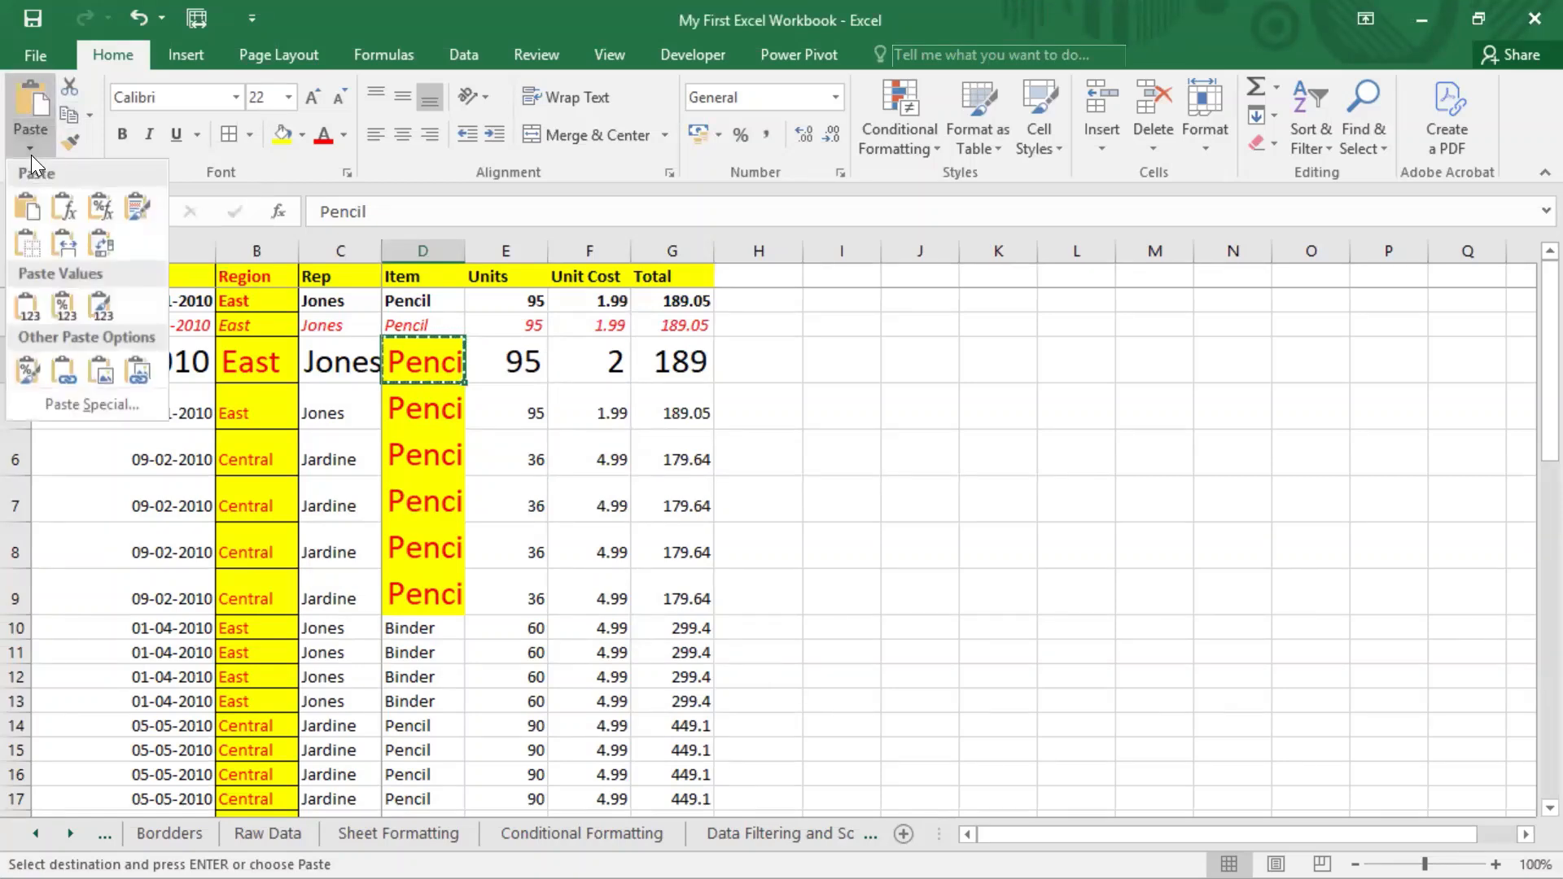
{"action": "left_click", "coordinate": [114, 407]}
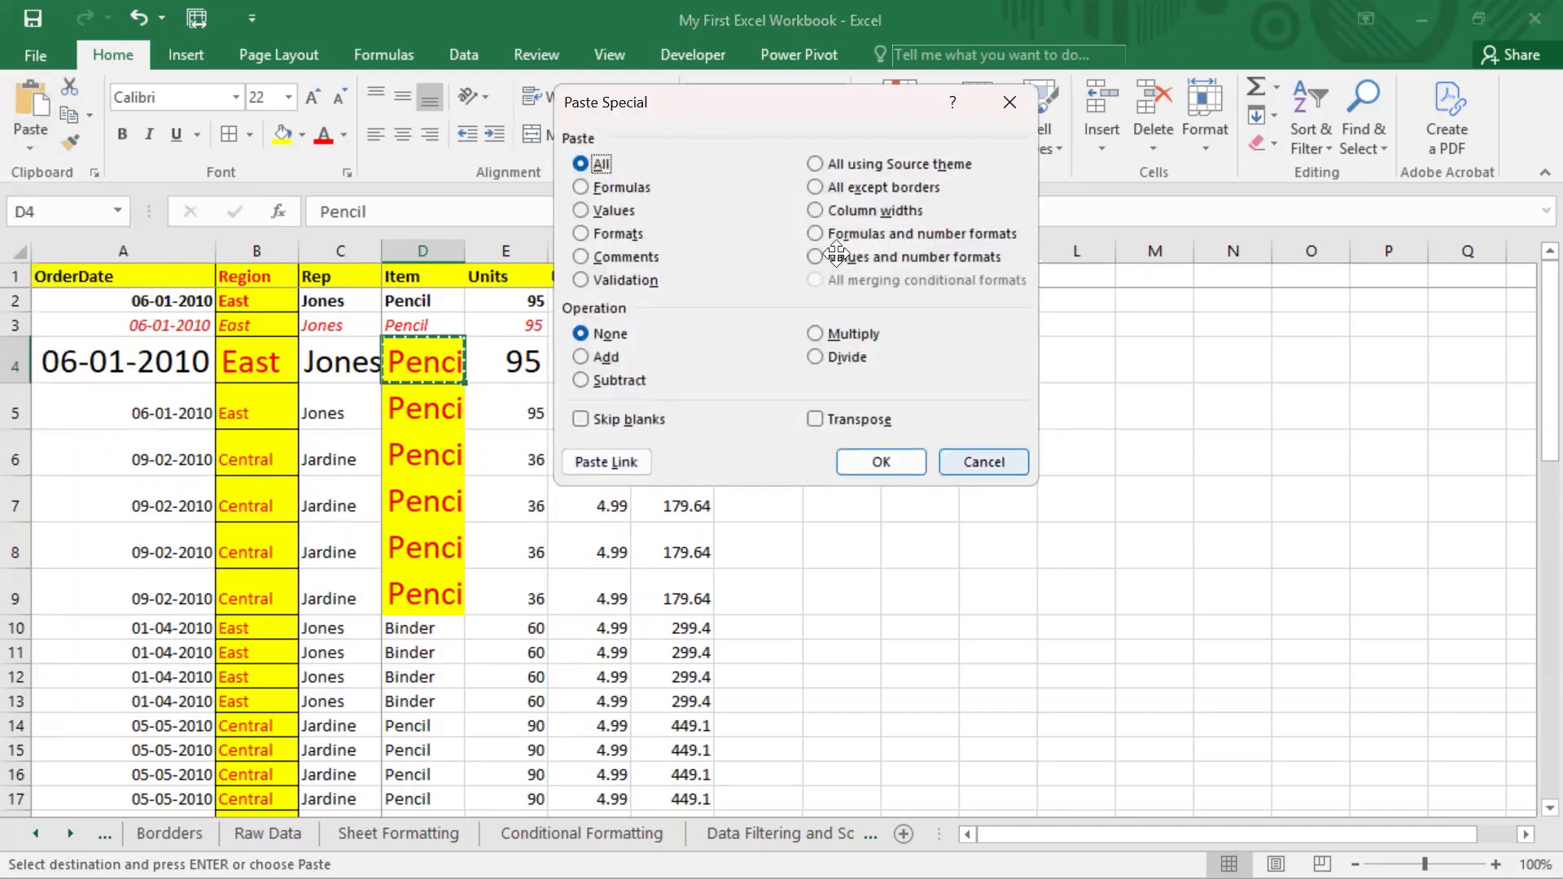
{"action": "left_click", "coordinate": [983, 462]}
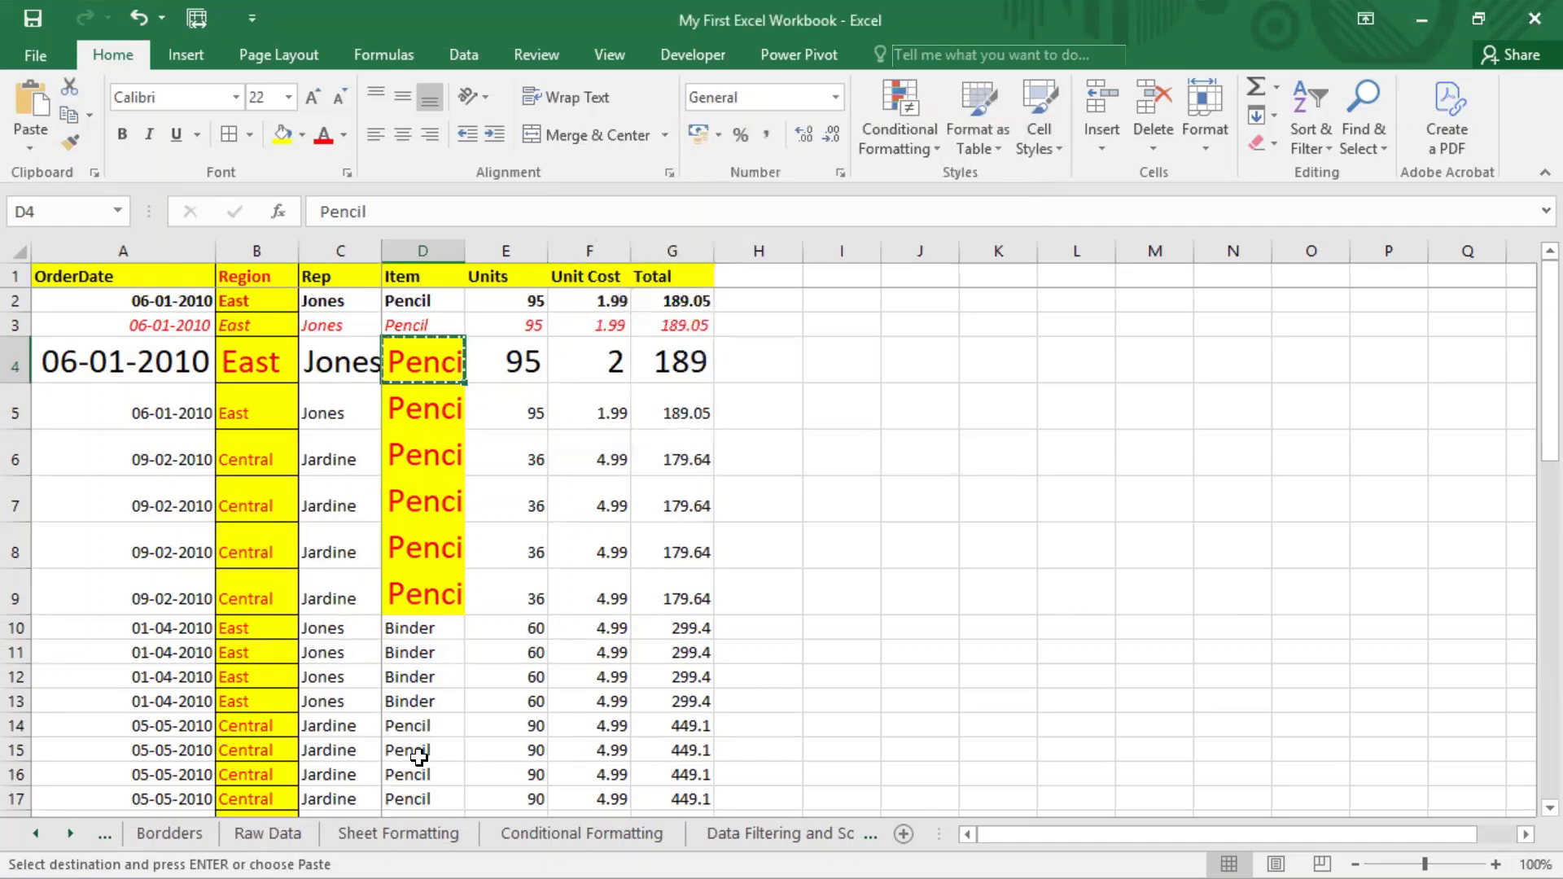
Paste only the formats of the copied cell D4 onto cells D14 to D16 with Paste Special.
{"action": "left_click_drag", "start_coordinate": [425, 726], "coordinate": [440, 762]}
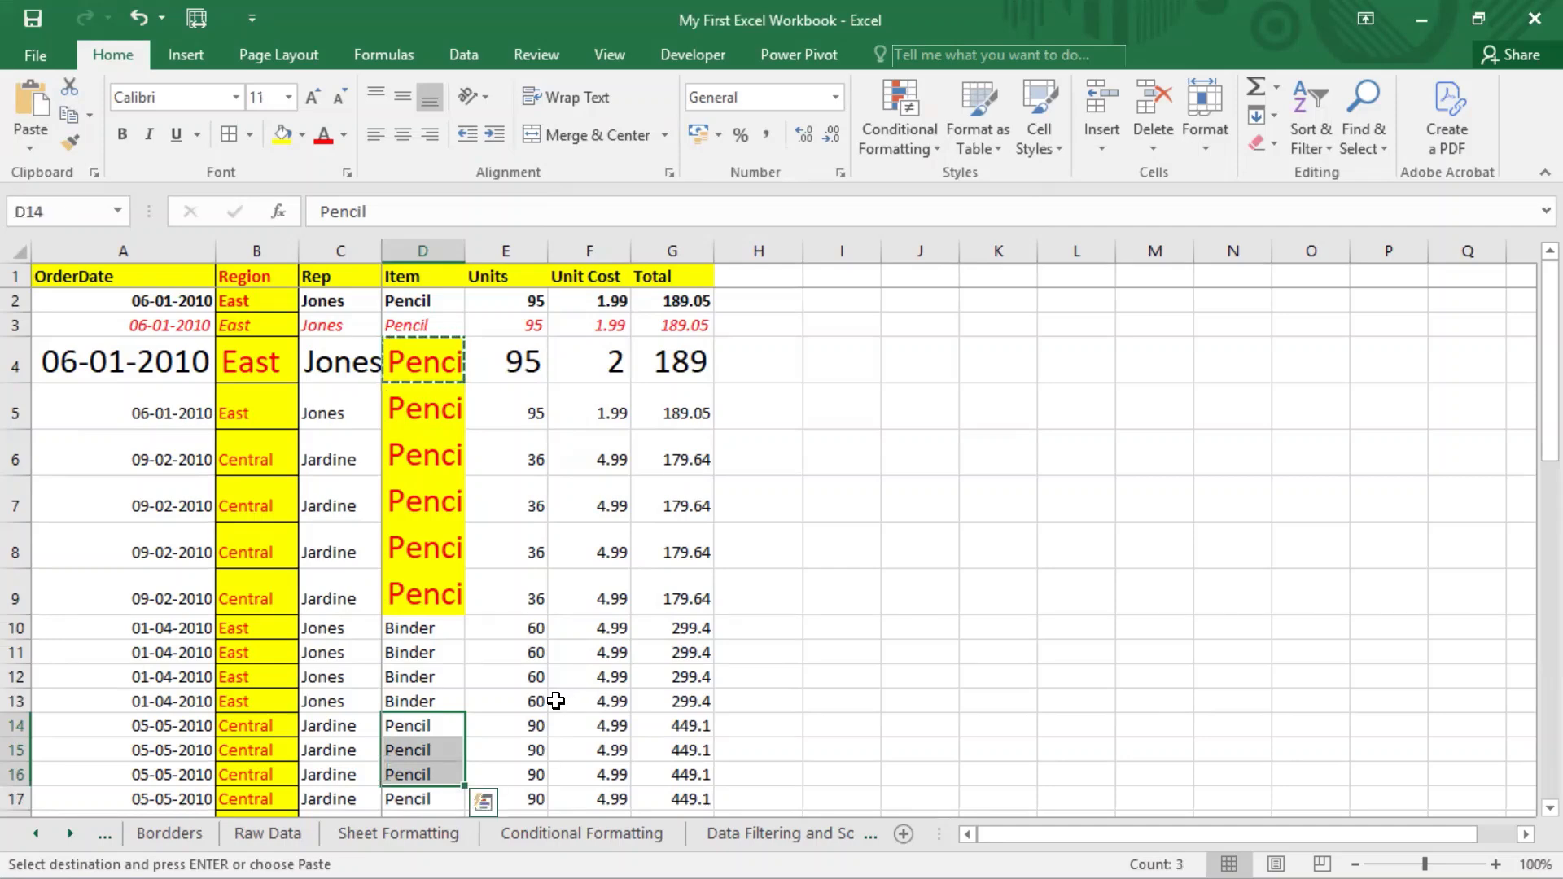
{"action": "left_click", "coordinate": [28, 148]}
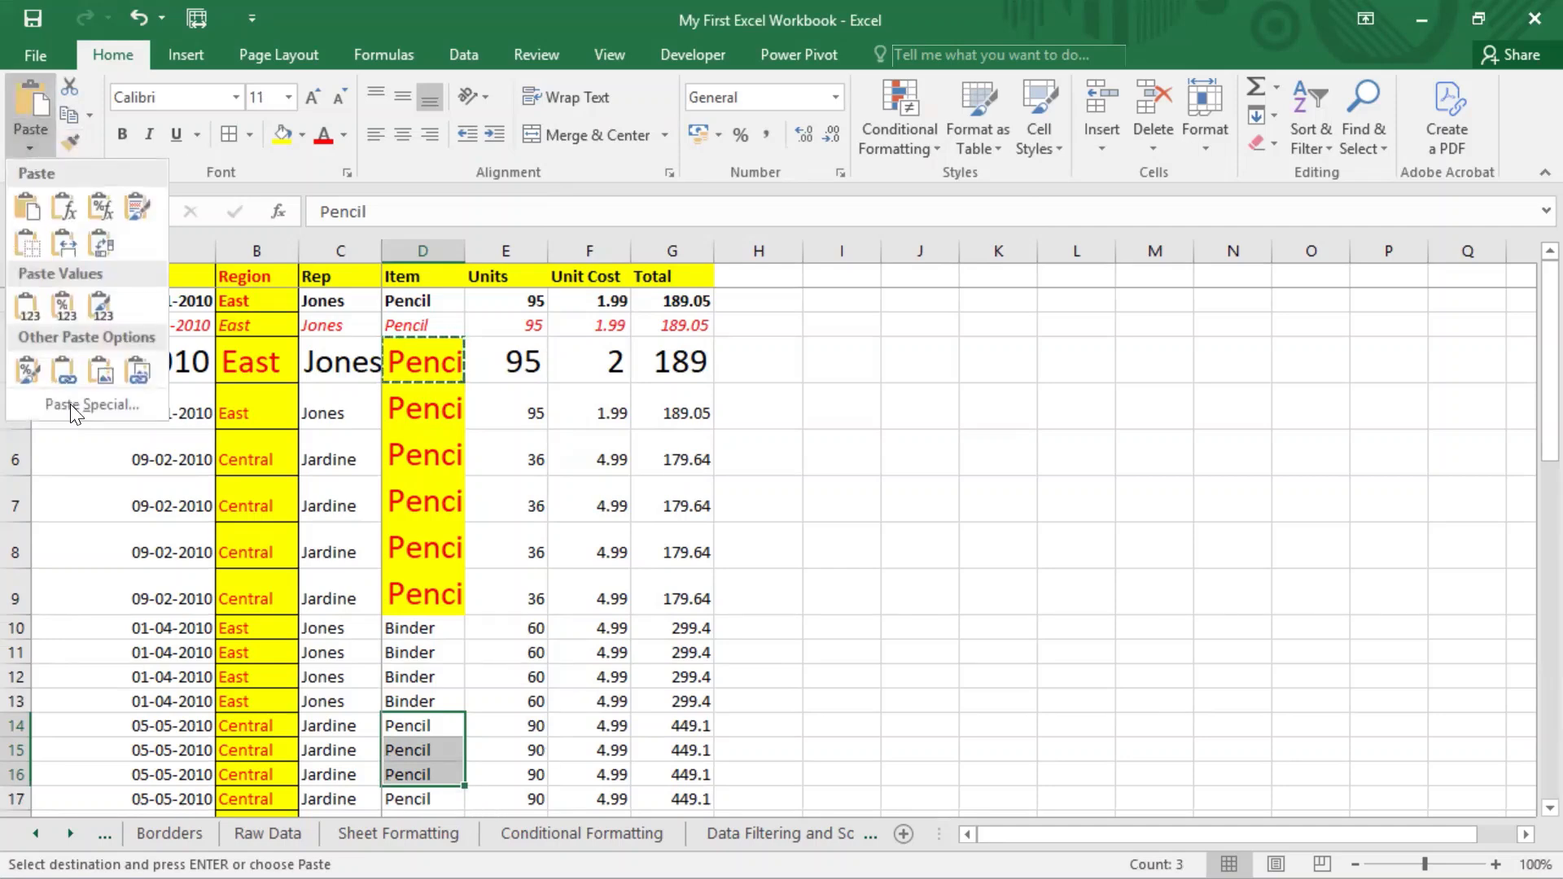
{"action": "left_click", "coordinate": [96, 405]}
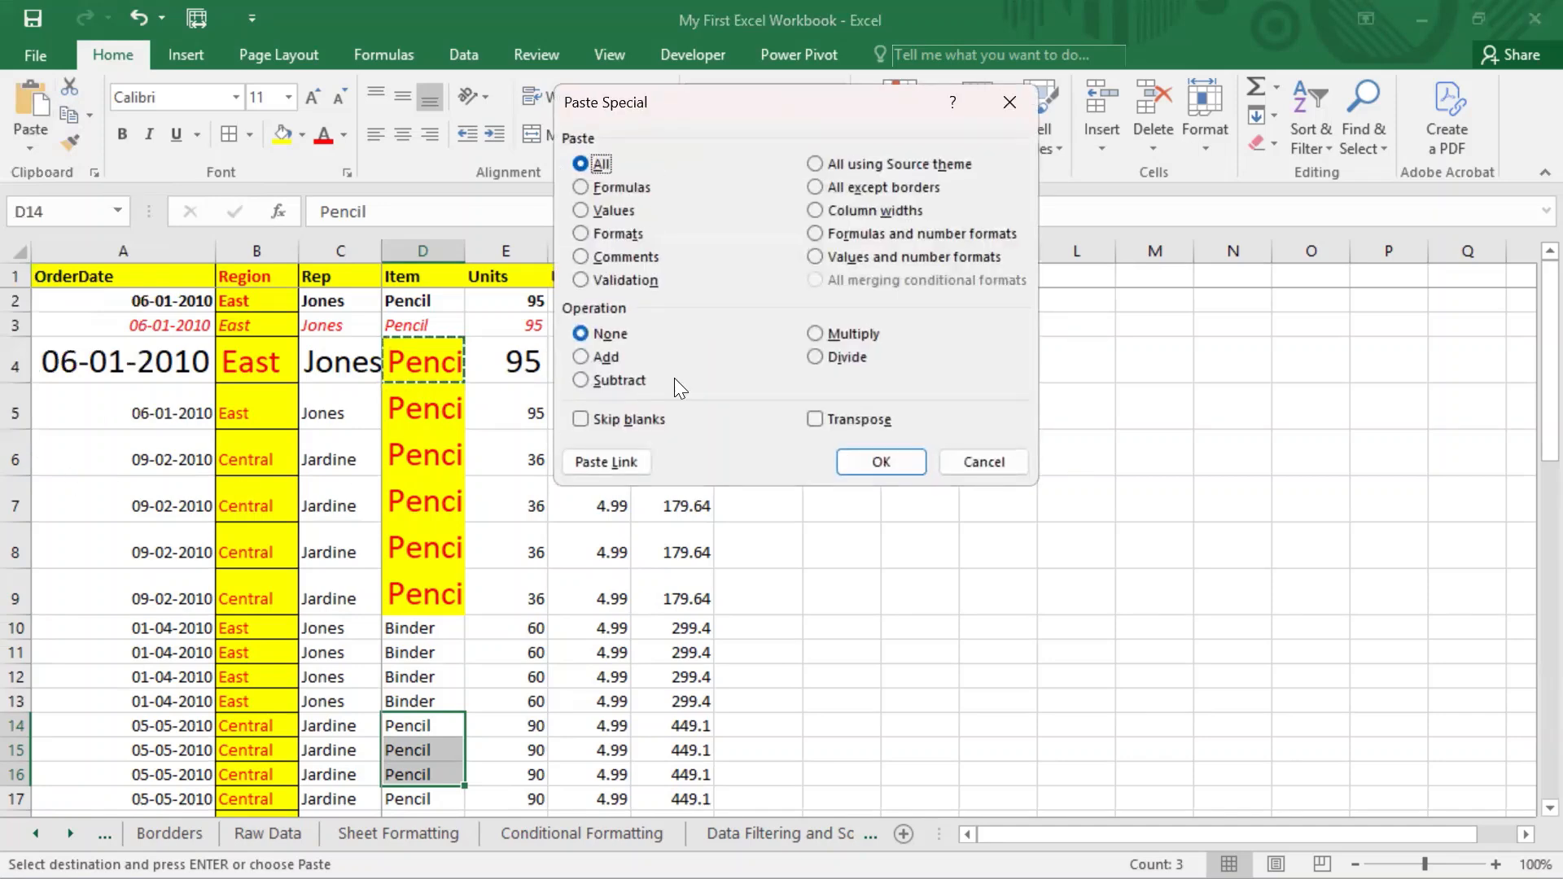
{"action": "key", "text": "ctrl+2"}
{"action": "left_click_drag", "start_coordinate": [557, 221], "coordinate": [659, 248]}
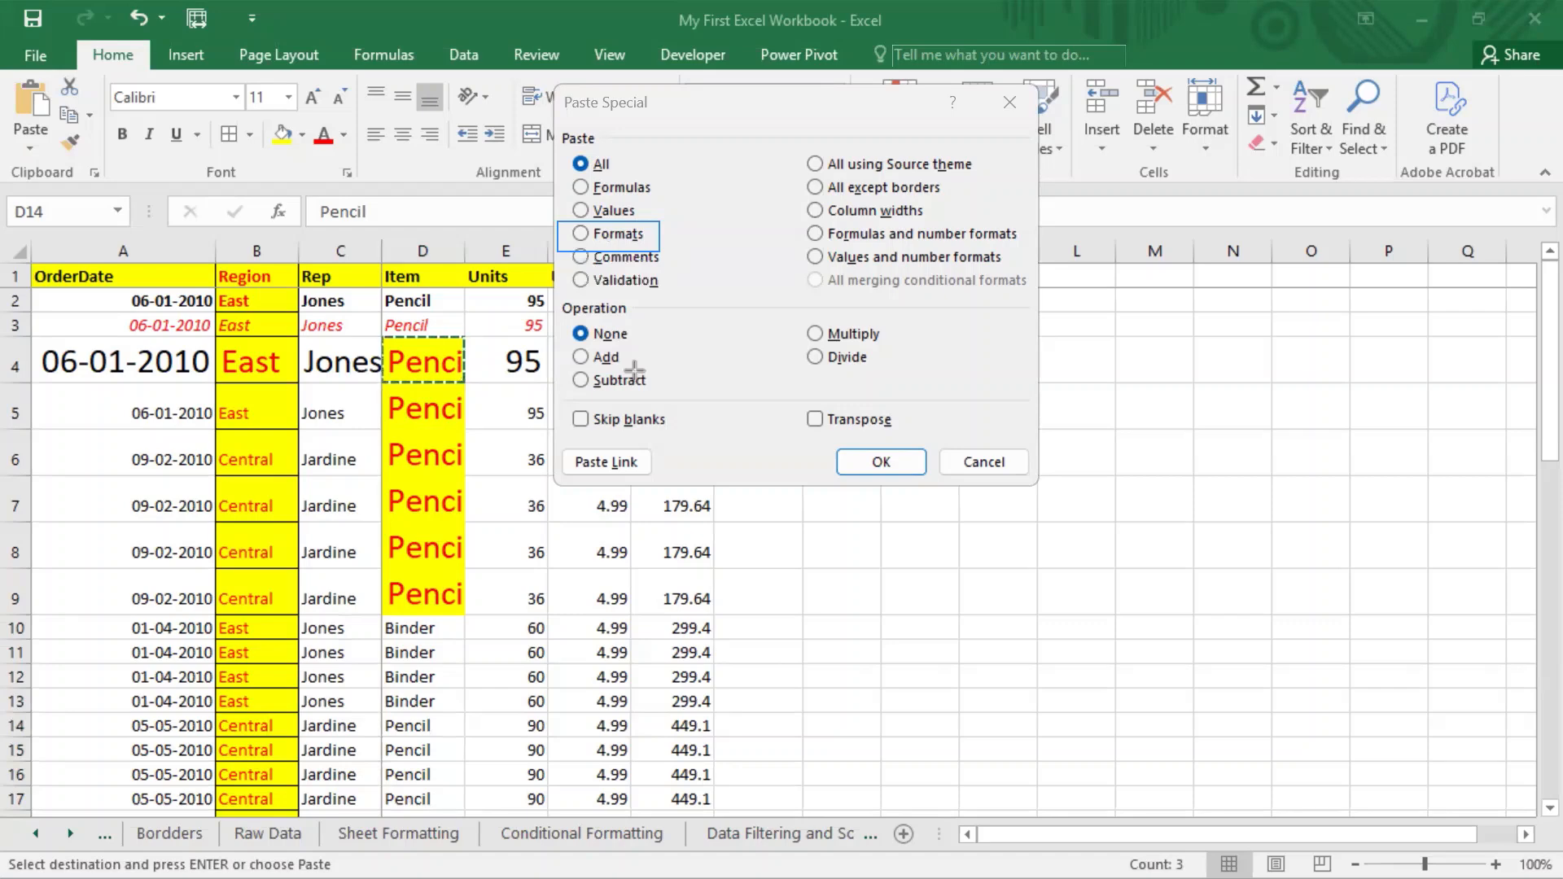
{"action": "left_click", "coordinate": [611, 235]}
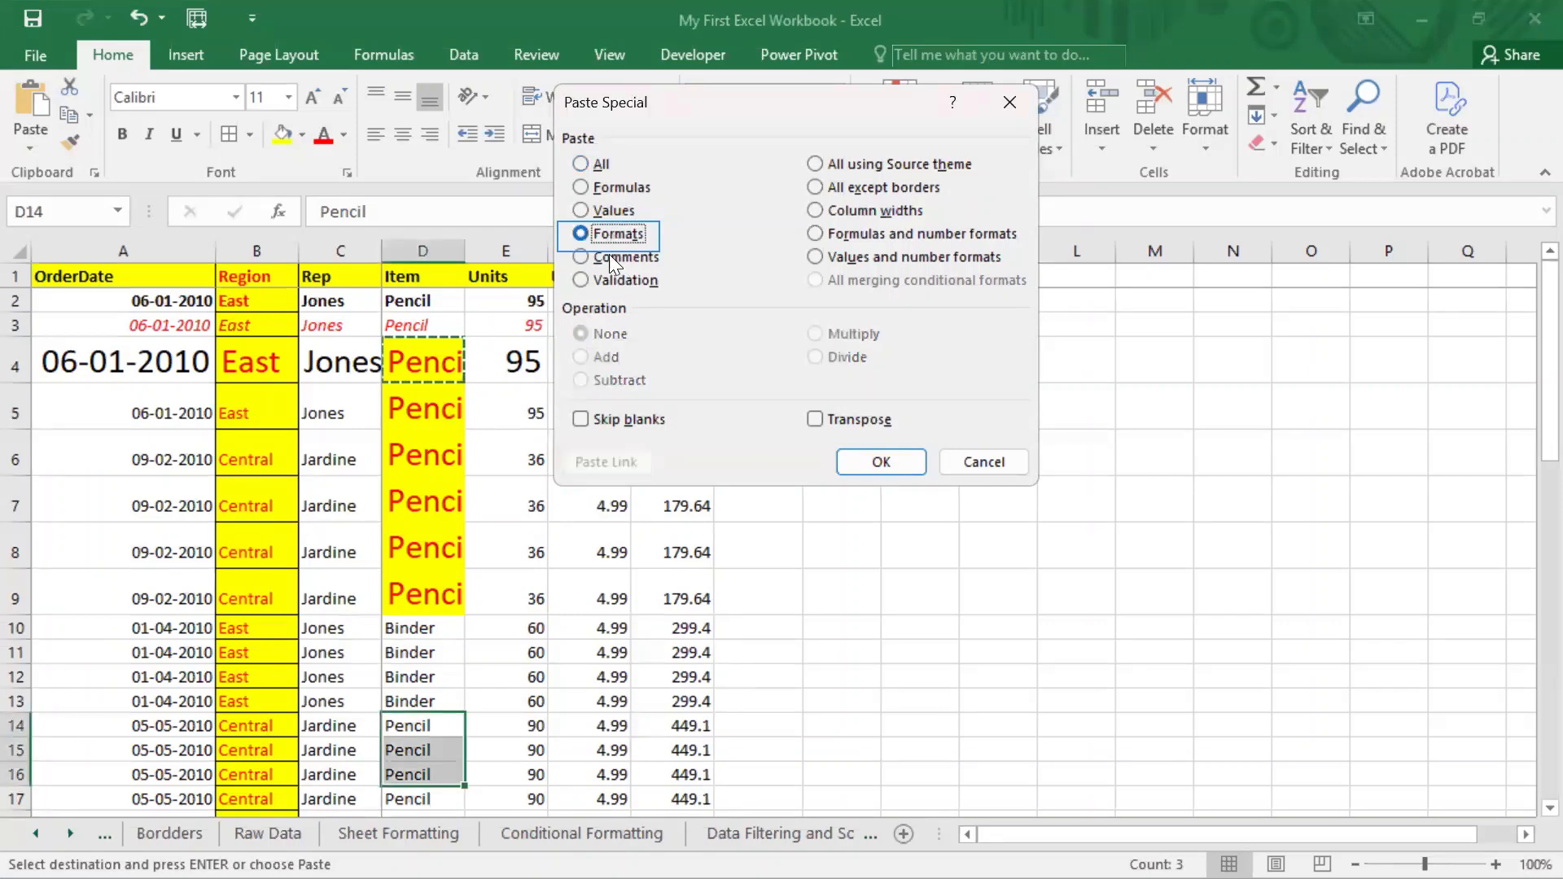
{"action": "key", "text": "Return"}
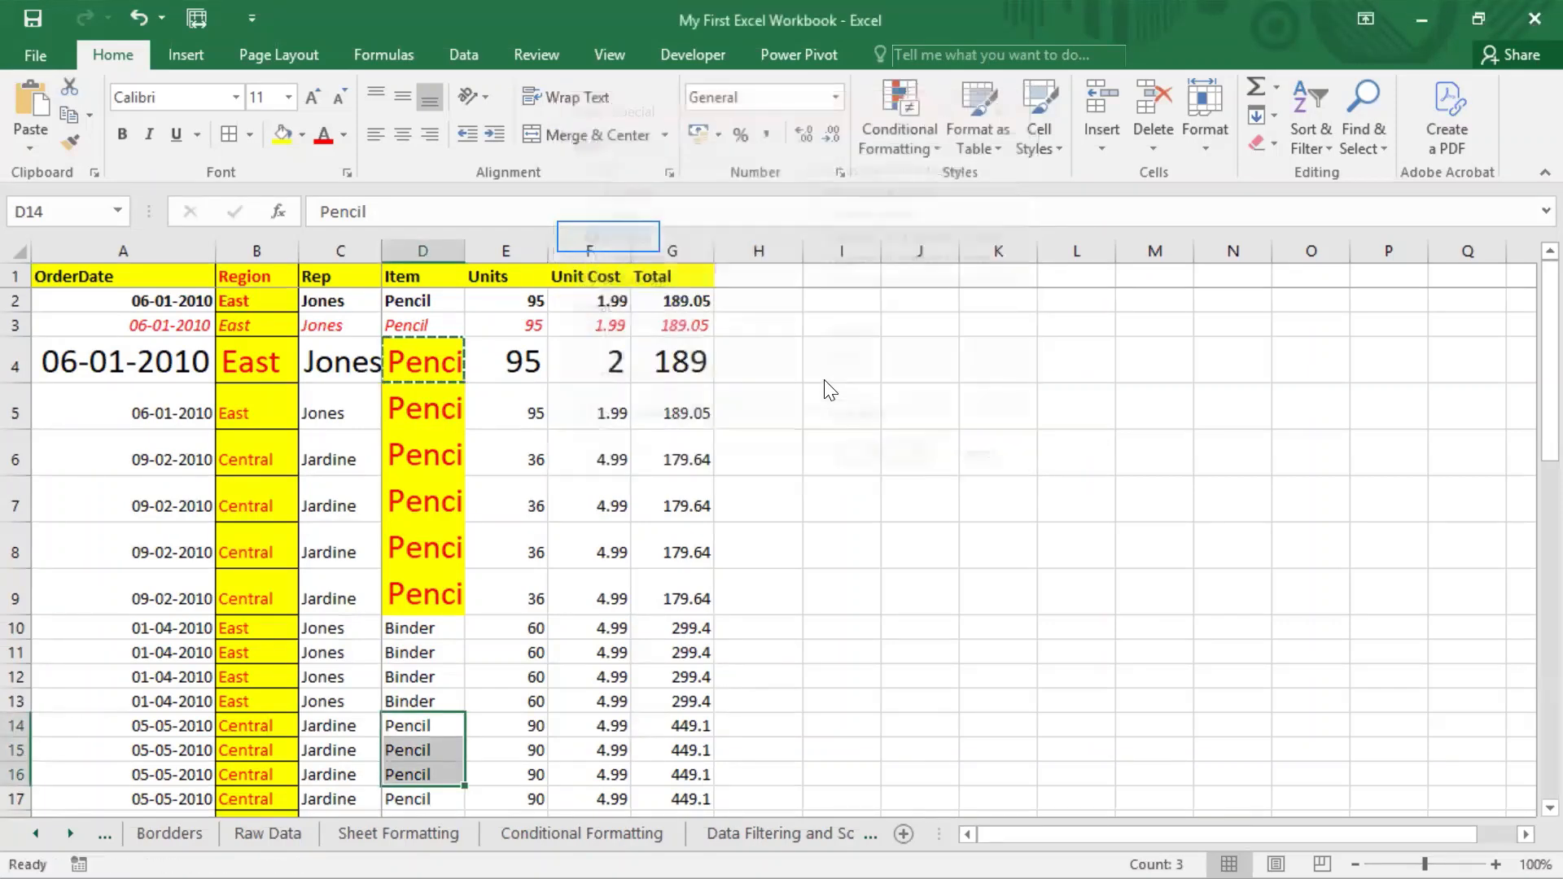
{"action": "scroll", "coordinate": [558, 551], "scroll_direction": "down", "scroll_amount": 2}
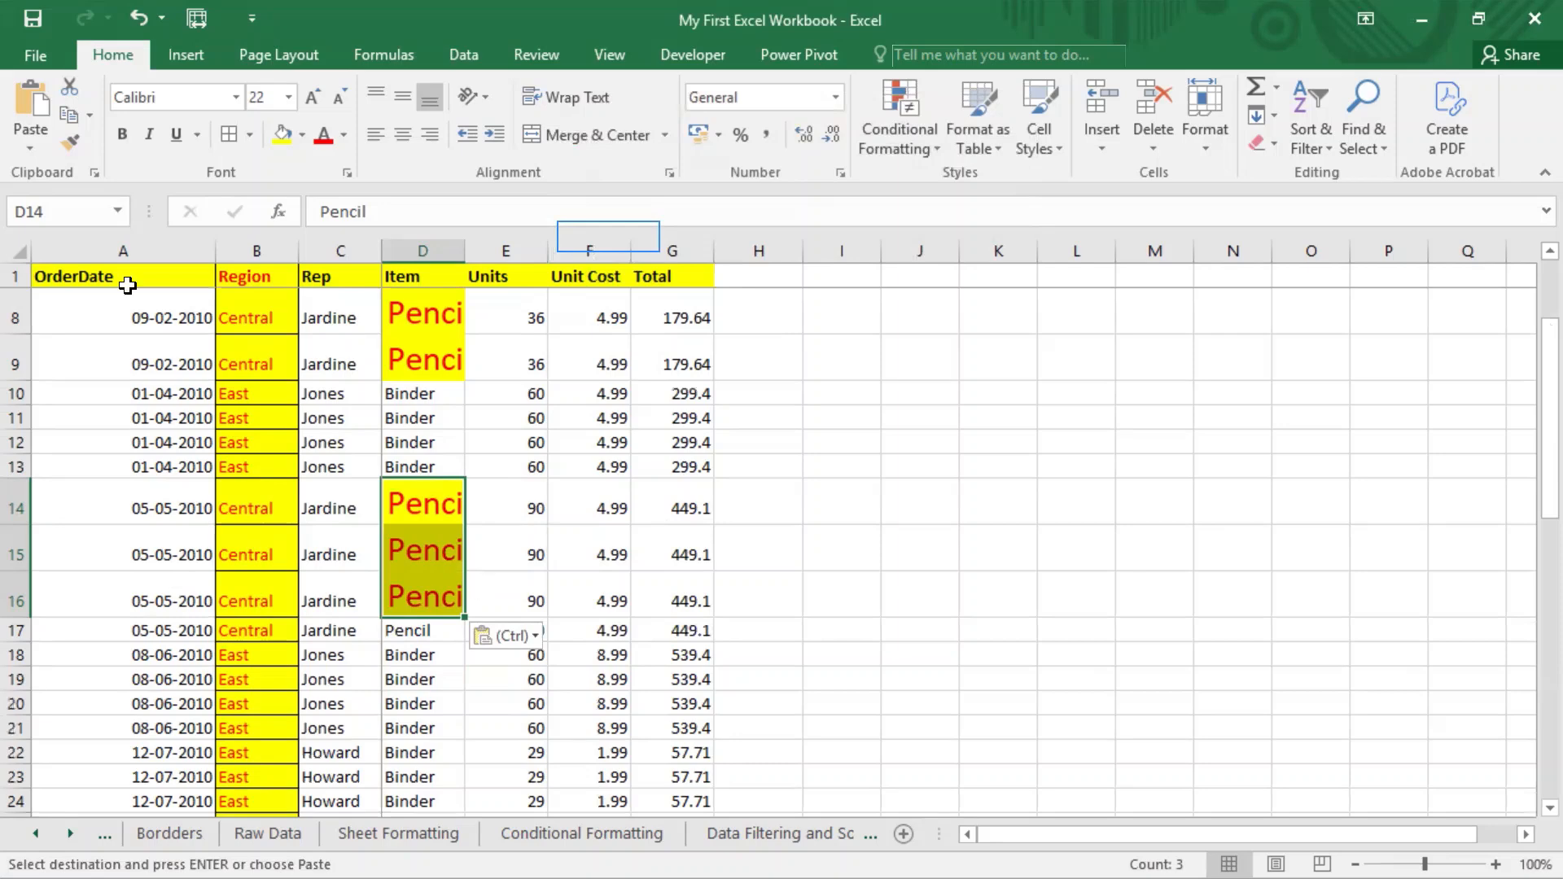
Copy the formatting of the Unit Cost header in F1 onto the empty cell H1 with Format Painter.
{"action": "left_click", "coordinate": [779, 1]}
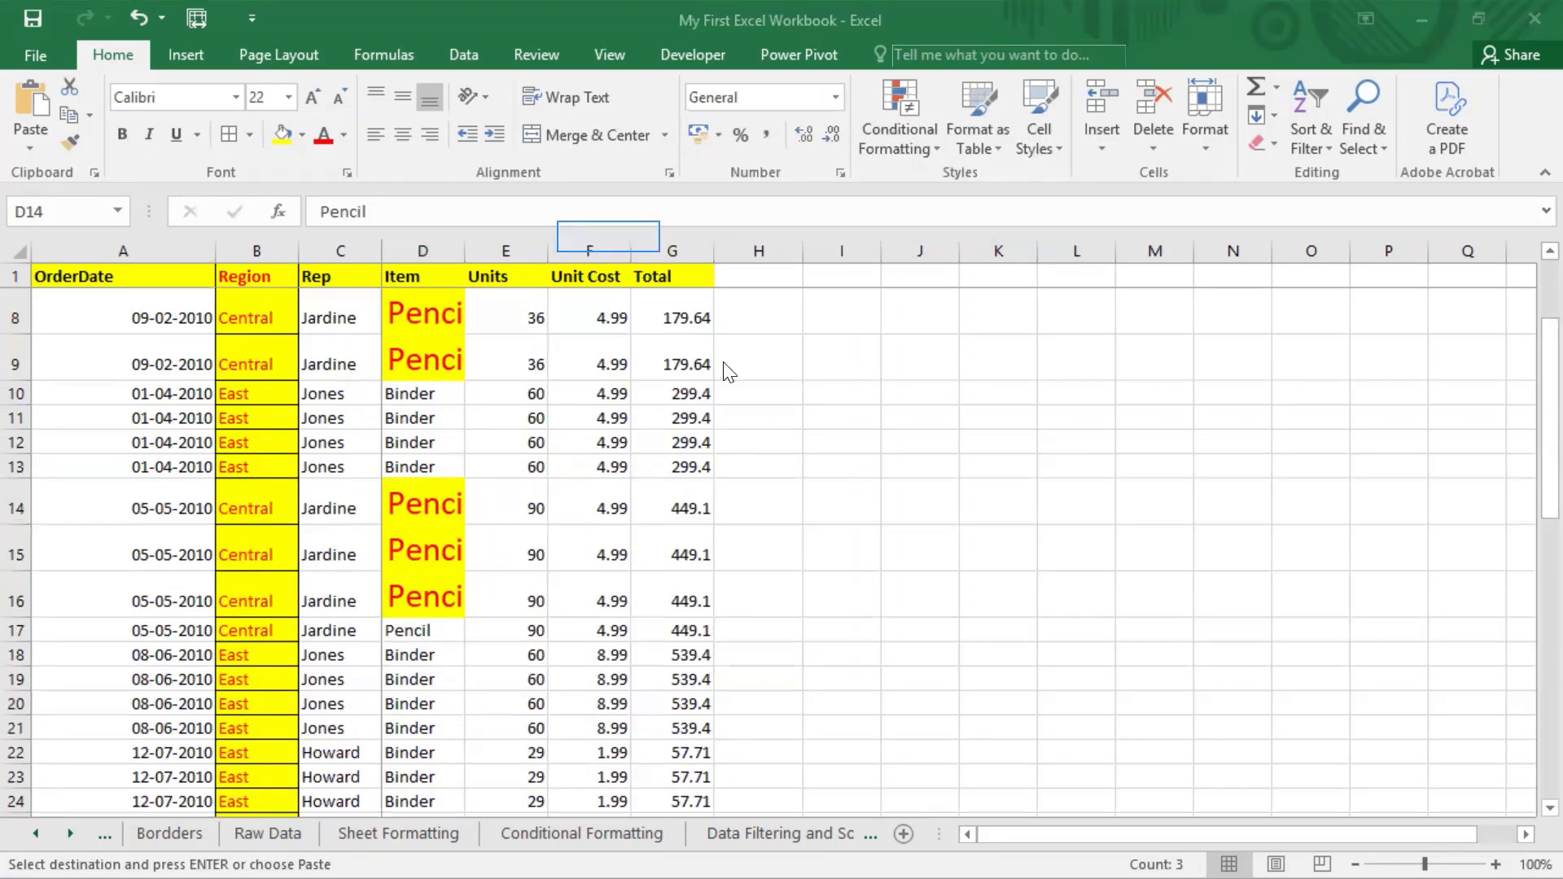
{"action": "left_click", "coordinate": [557, 256]}
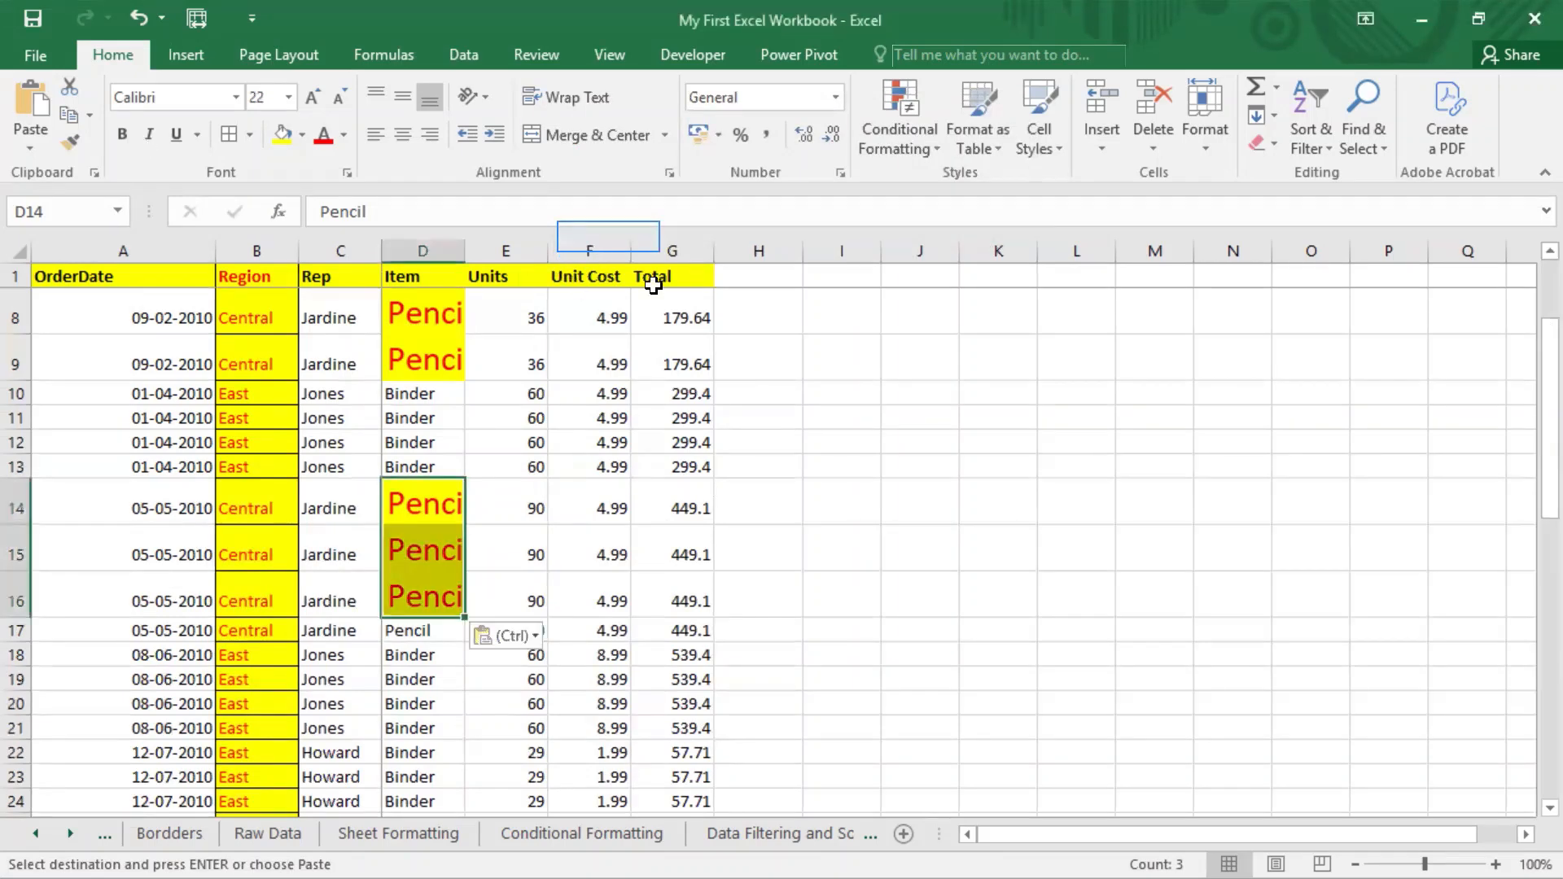
{"action": "left_click", "coordinate": [578, 279]}
{"action": "left_click", "coordinate": [69, 141]}
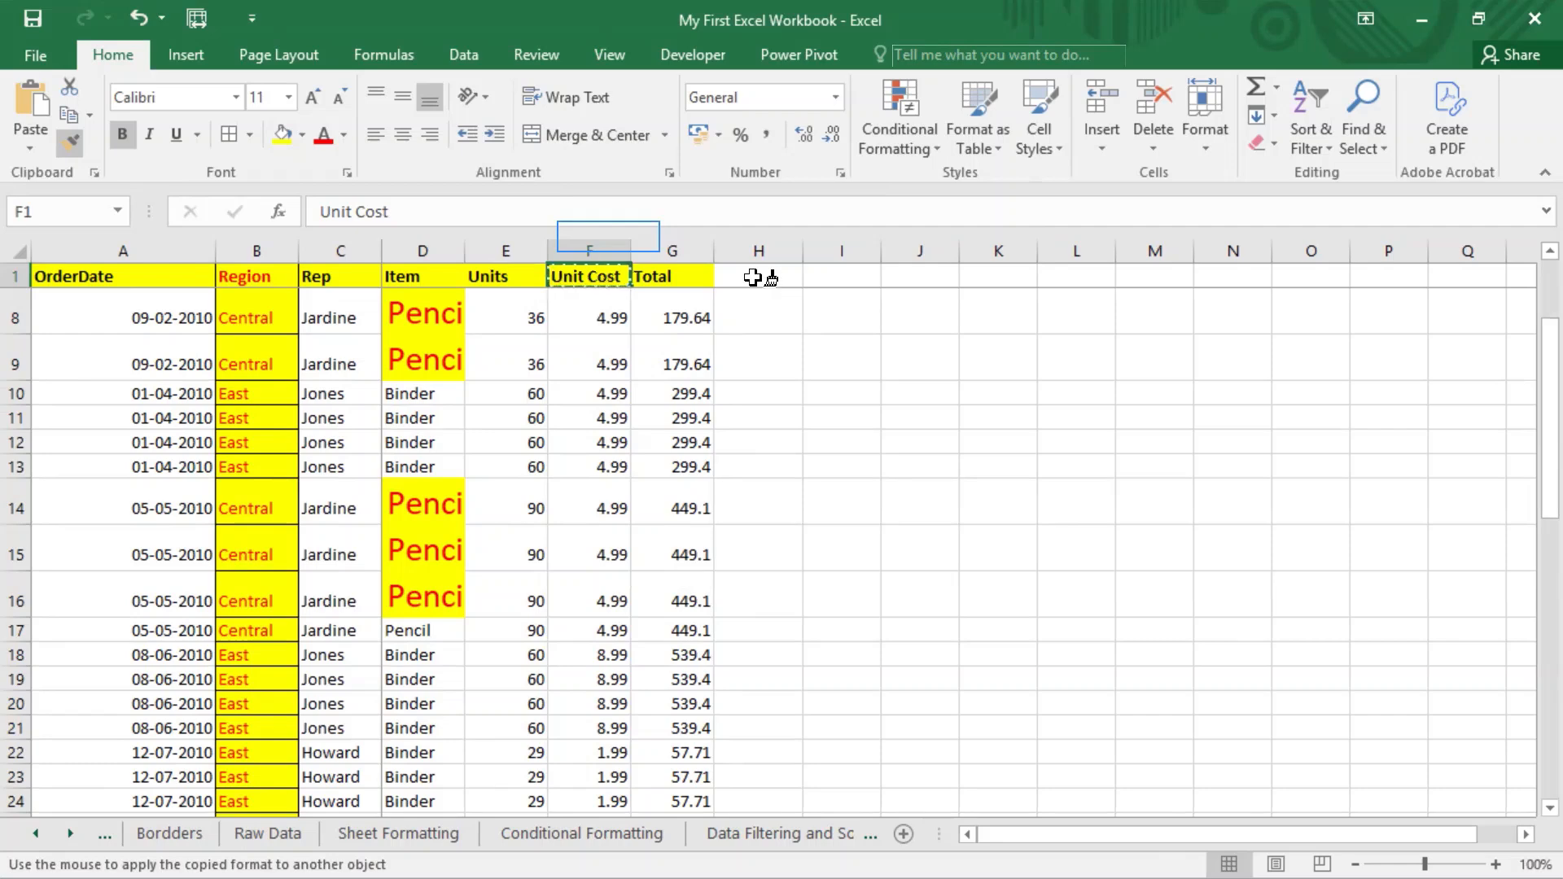
{"action": "left_click", "coordinate": [757, 277]}
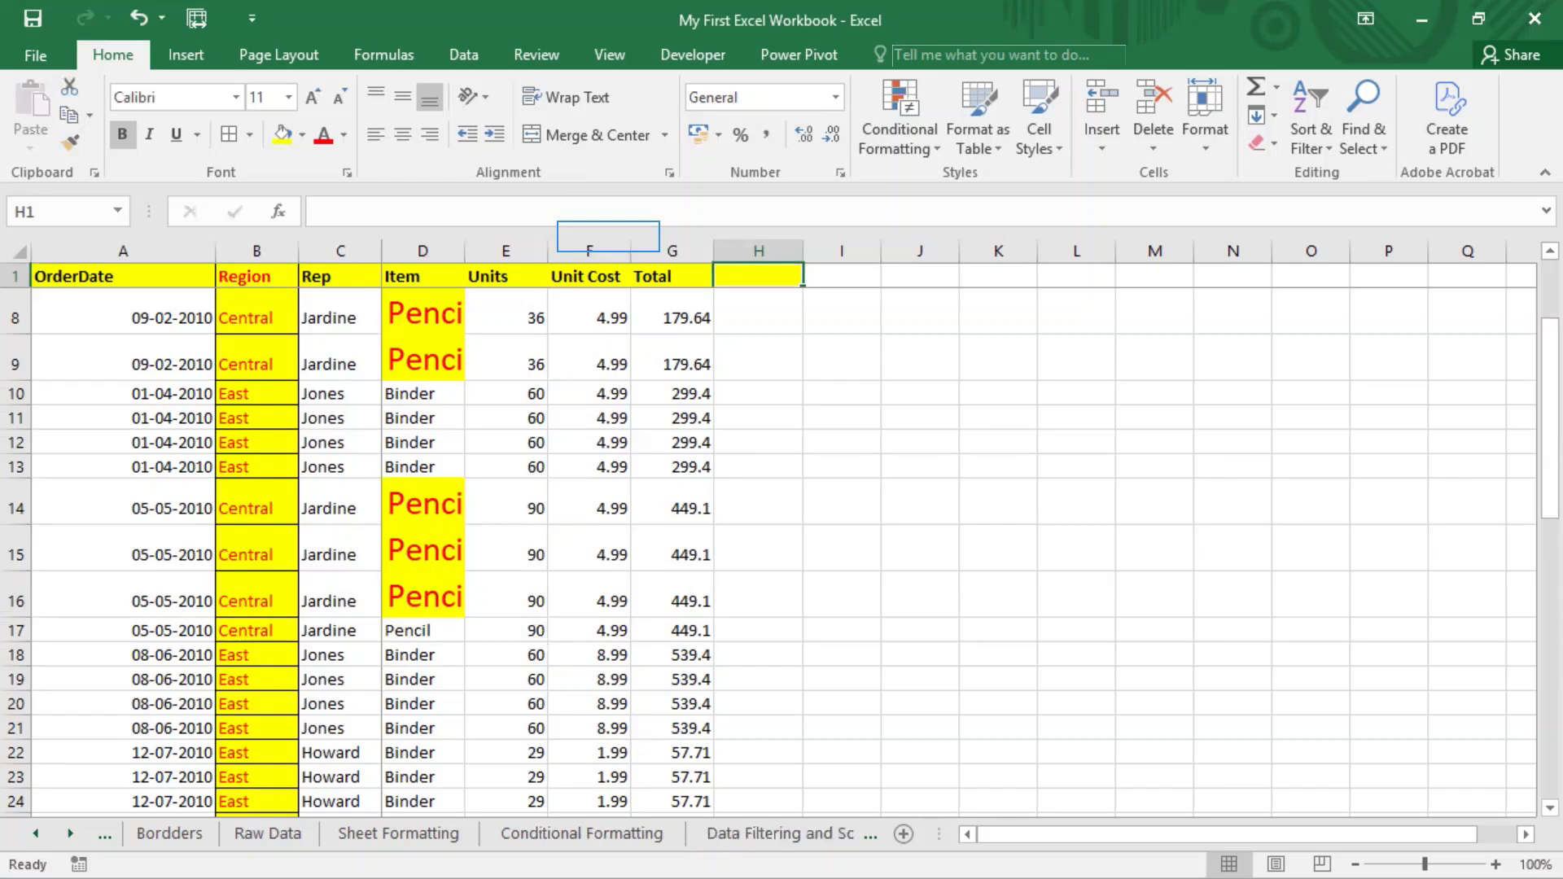
Bring up the On-Screen Keyboard over the worksheet and close the Start menu.
{"action": "key", "text": "super"}
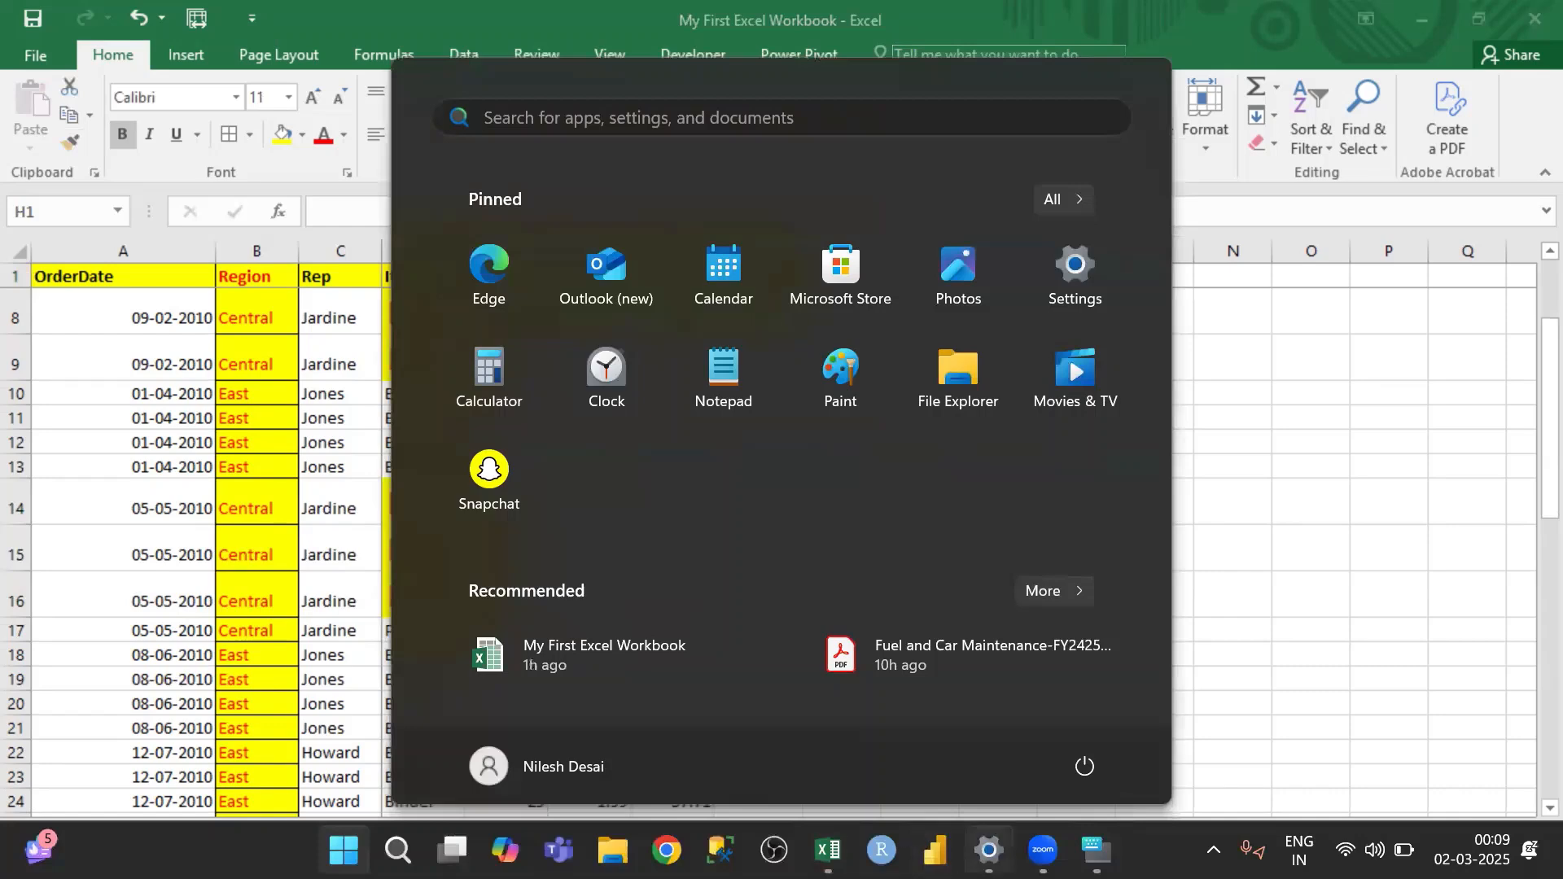
{"action": "mouse_move", "coordinate": [988, 849]}
{"action": "left_click", "coordinate": [1096, 849]}
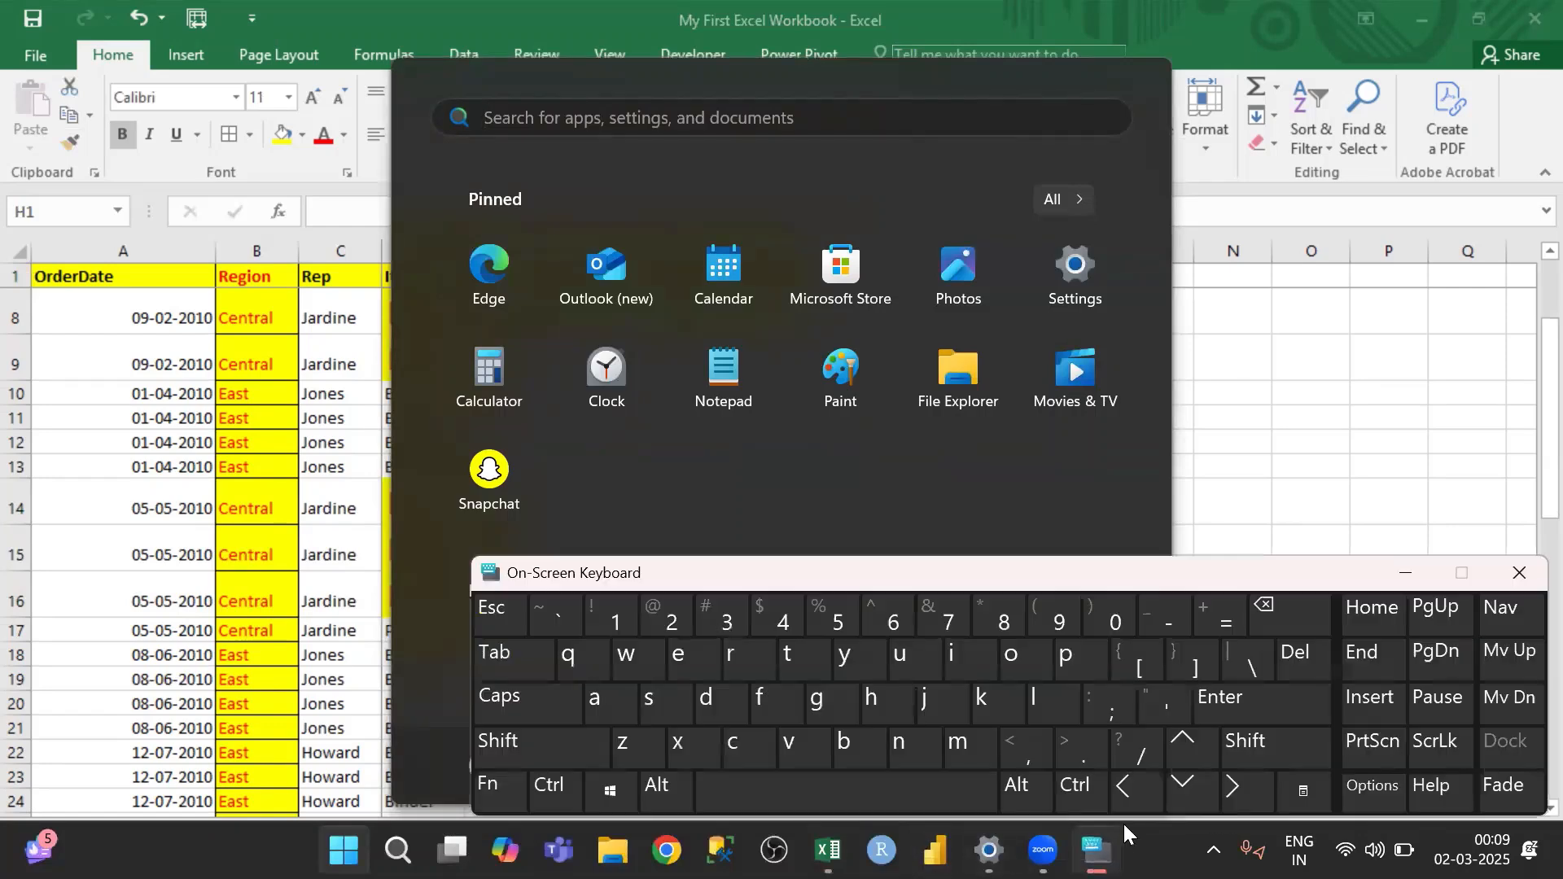
{"action": "left_click", "coordinate": [1443, 388]}
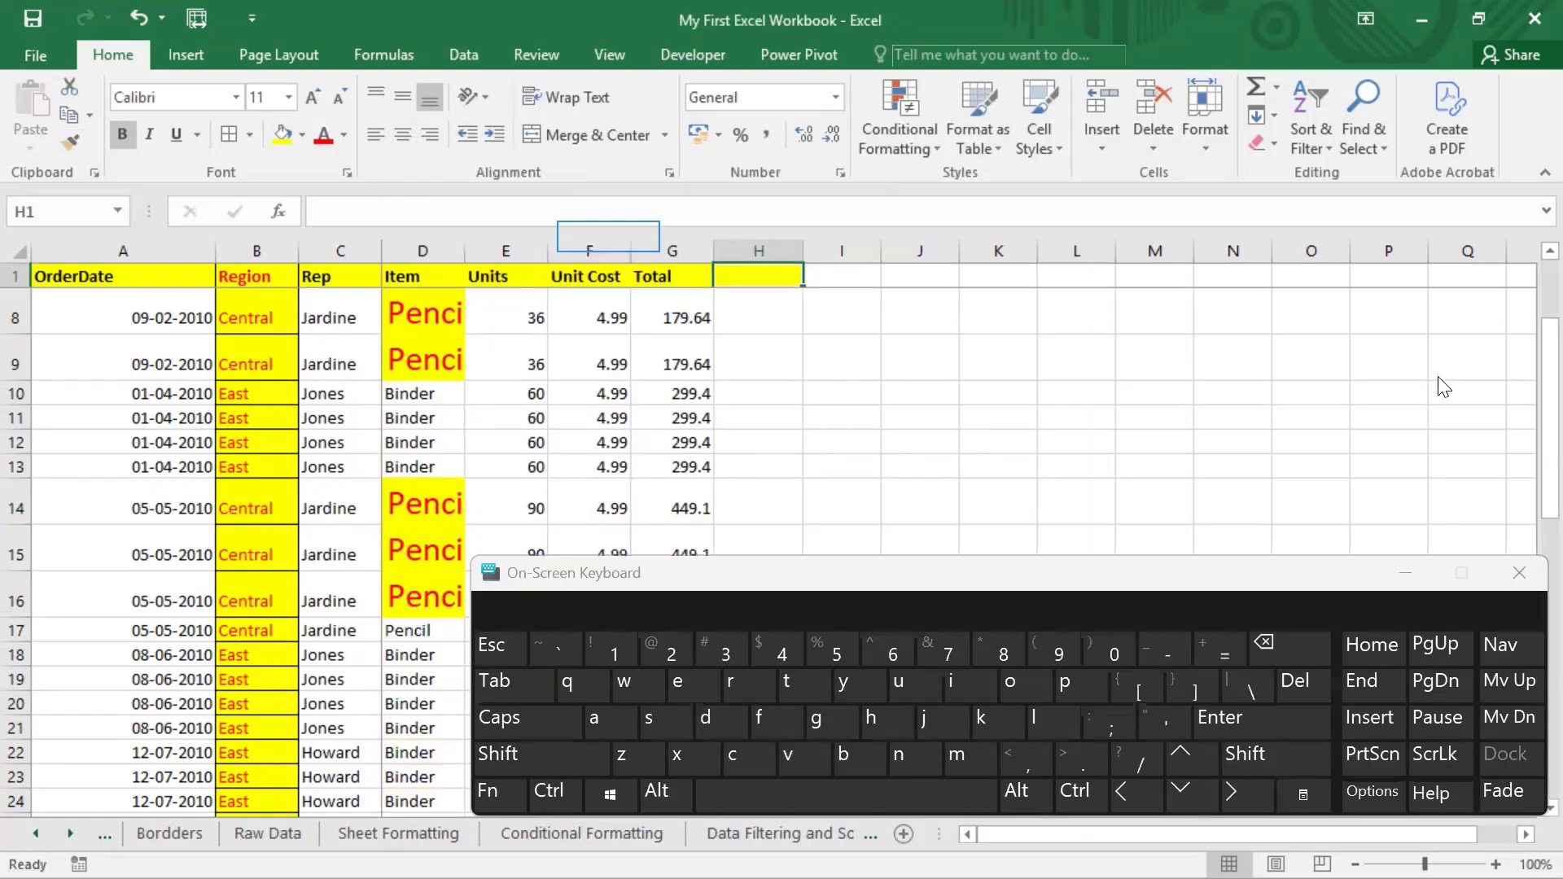
{"action": "left_click", "coordinate": [617, 390]}
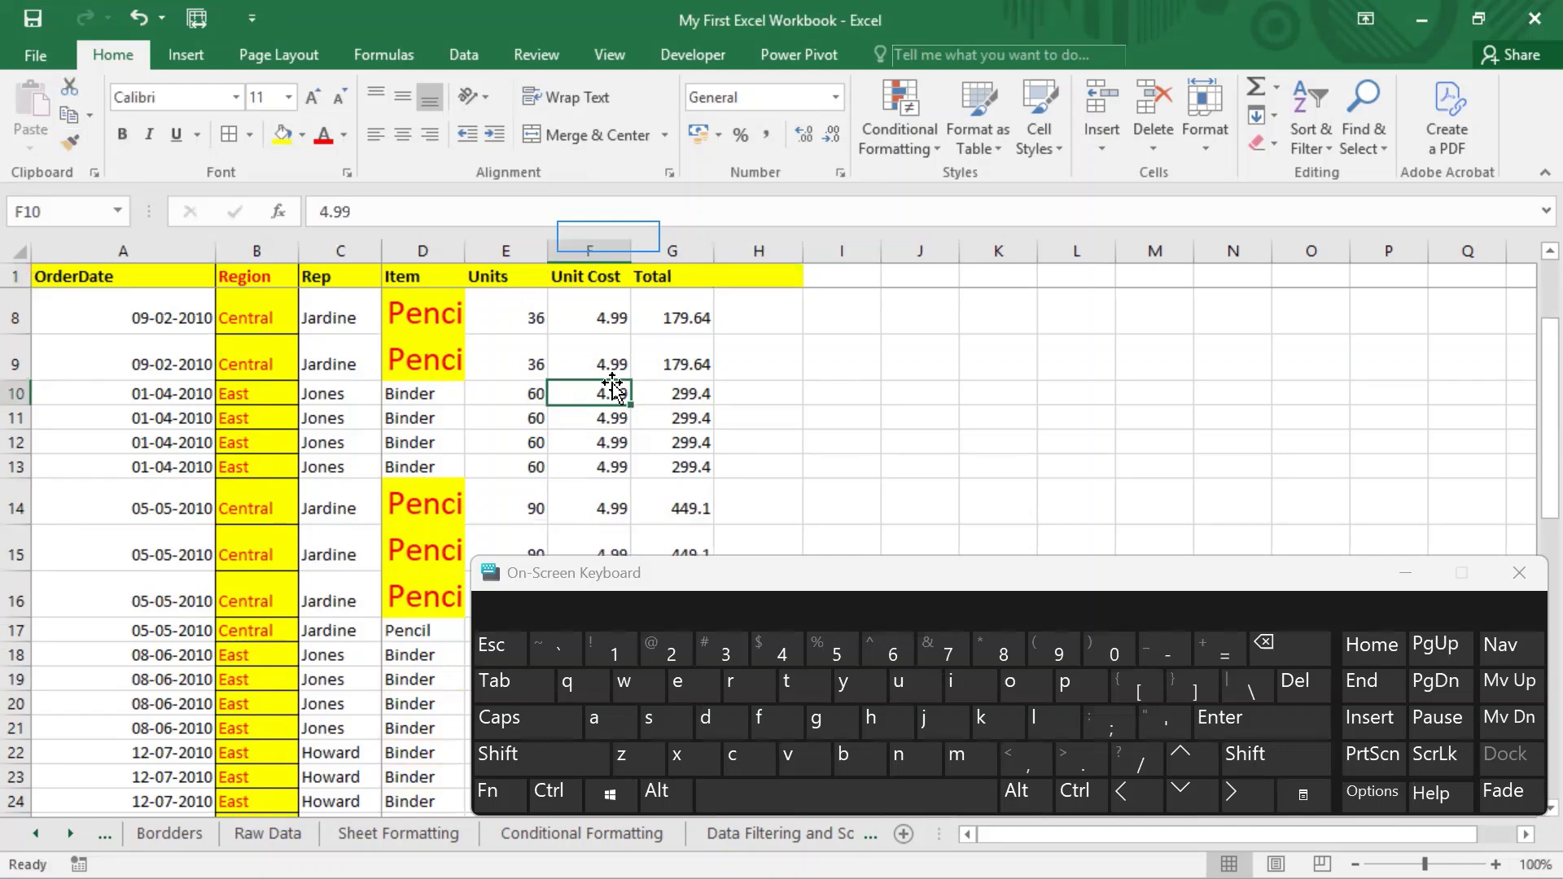
{"action": "left_click", "coordinate": [592, 313]}
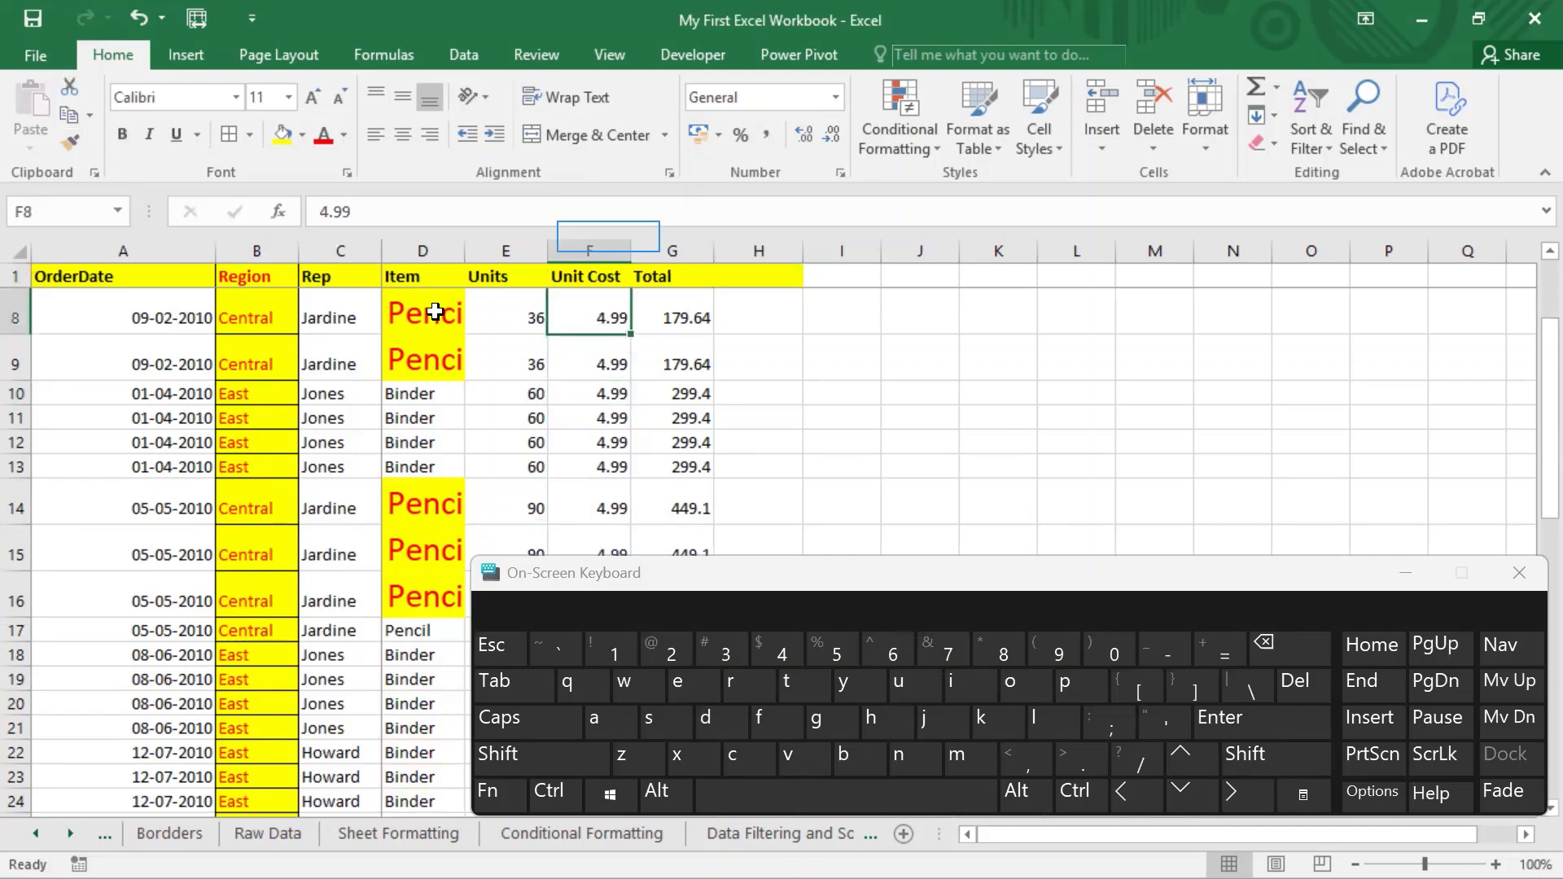
{"action": "left_click", "coordinate": [422, 358]}
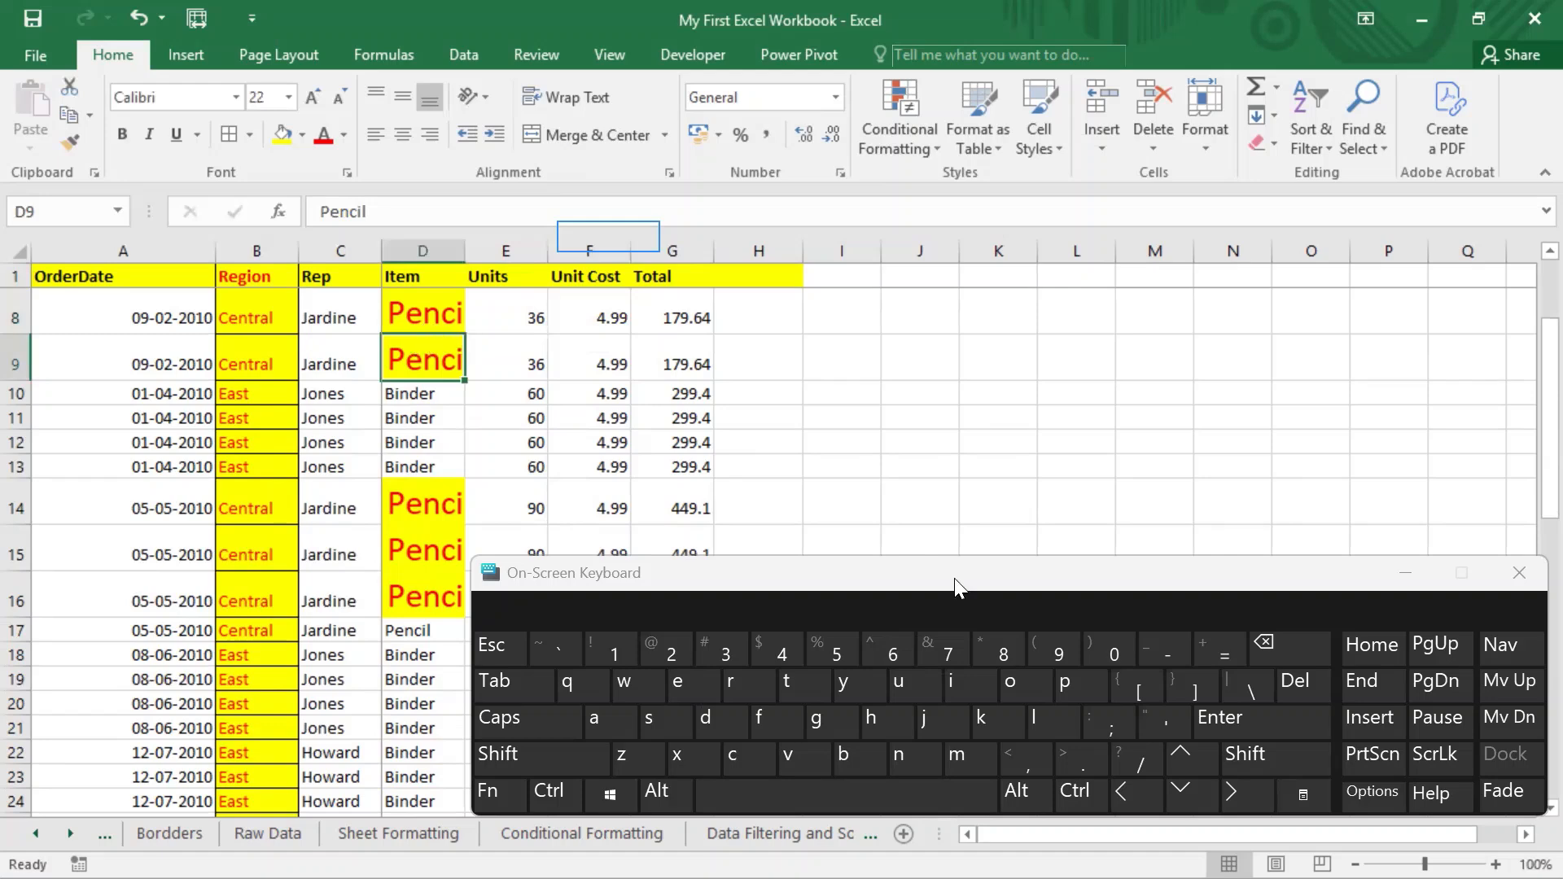
{"action": "left_click", "coordinate": [1178, 792]}
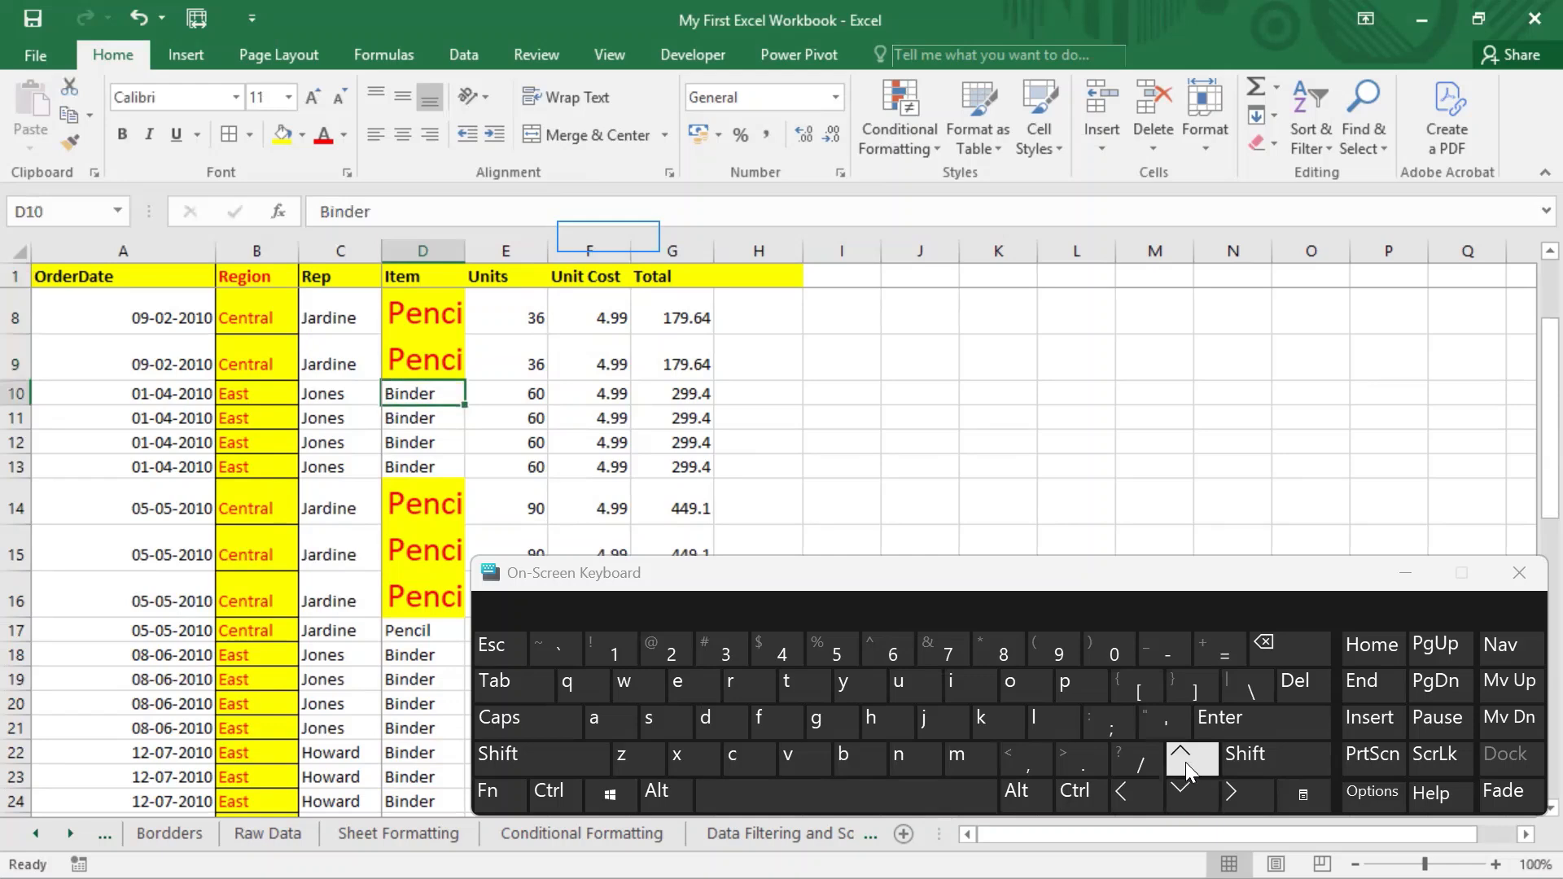
{"action": "left_click", "coordinate": [1185, 762]}
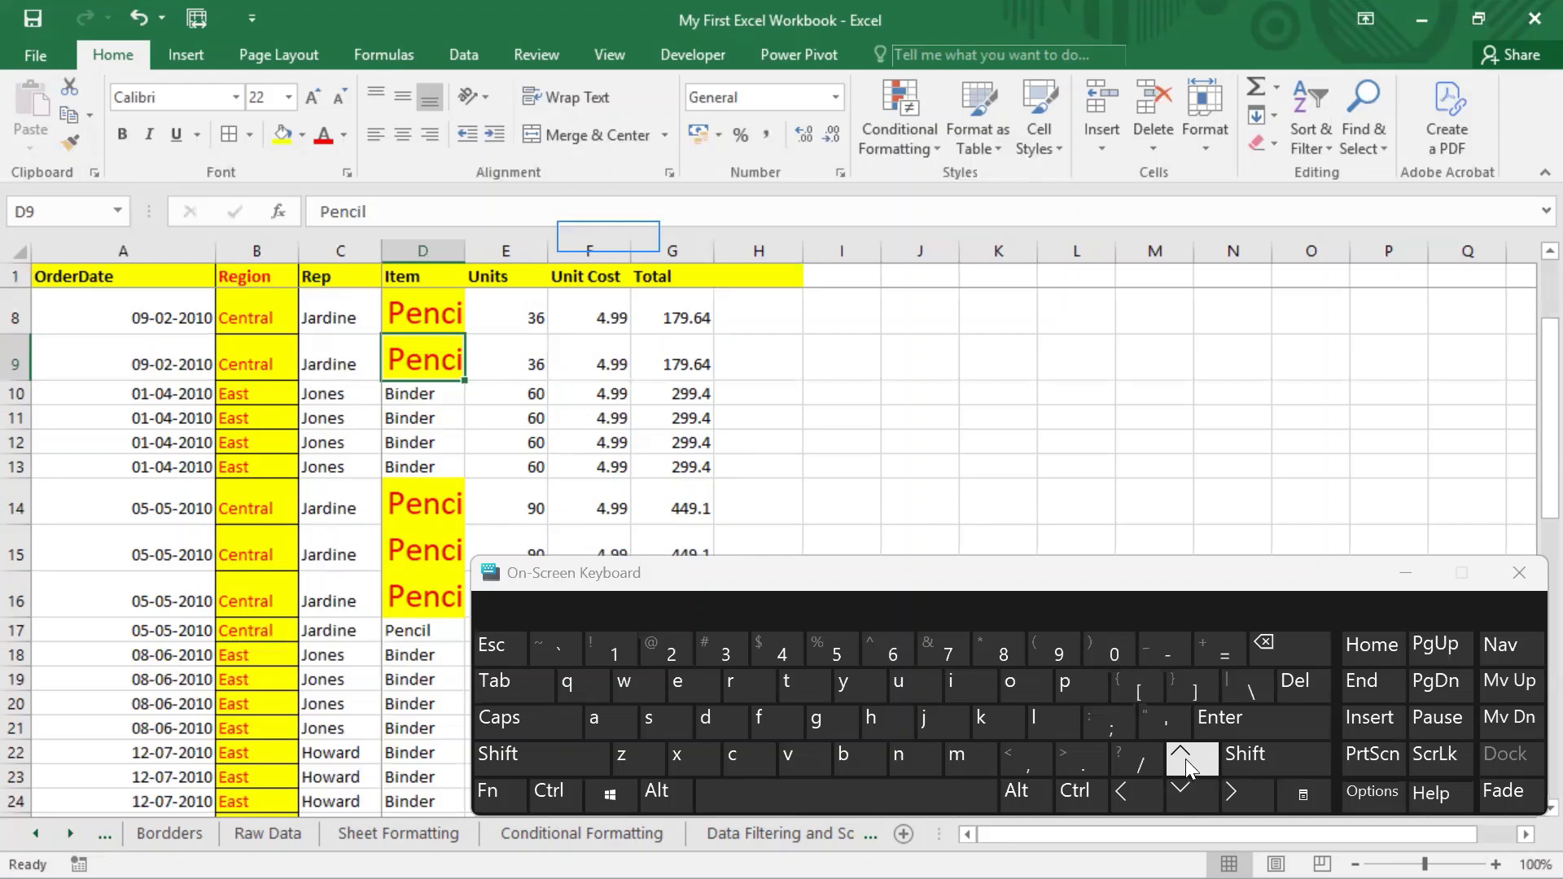
{"action": "left_click", "coordinate": [1004, 791]}
{"action": "left_click", "coordinate": [882, 731]}
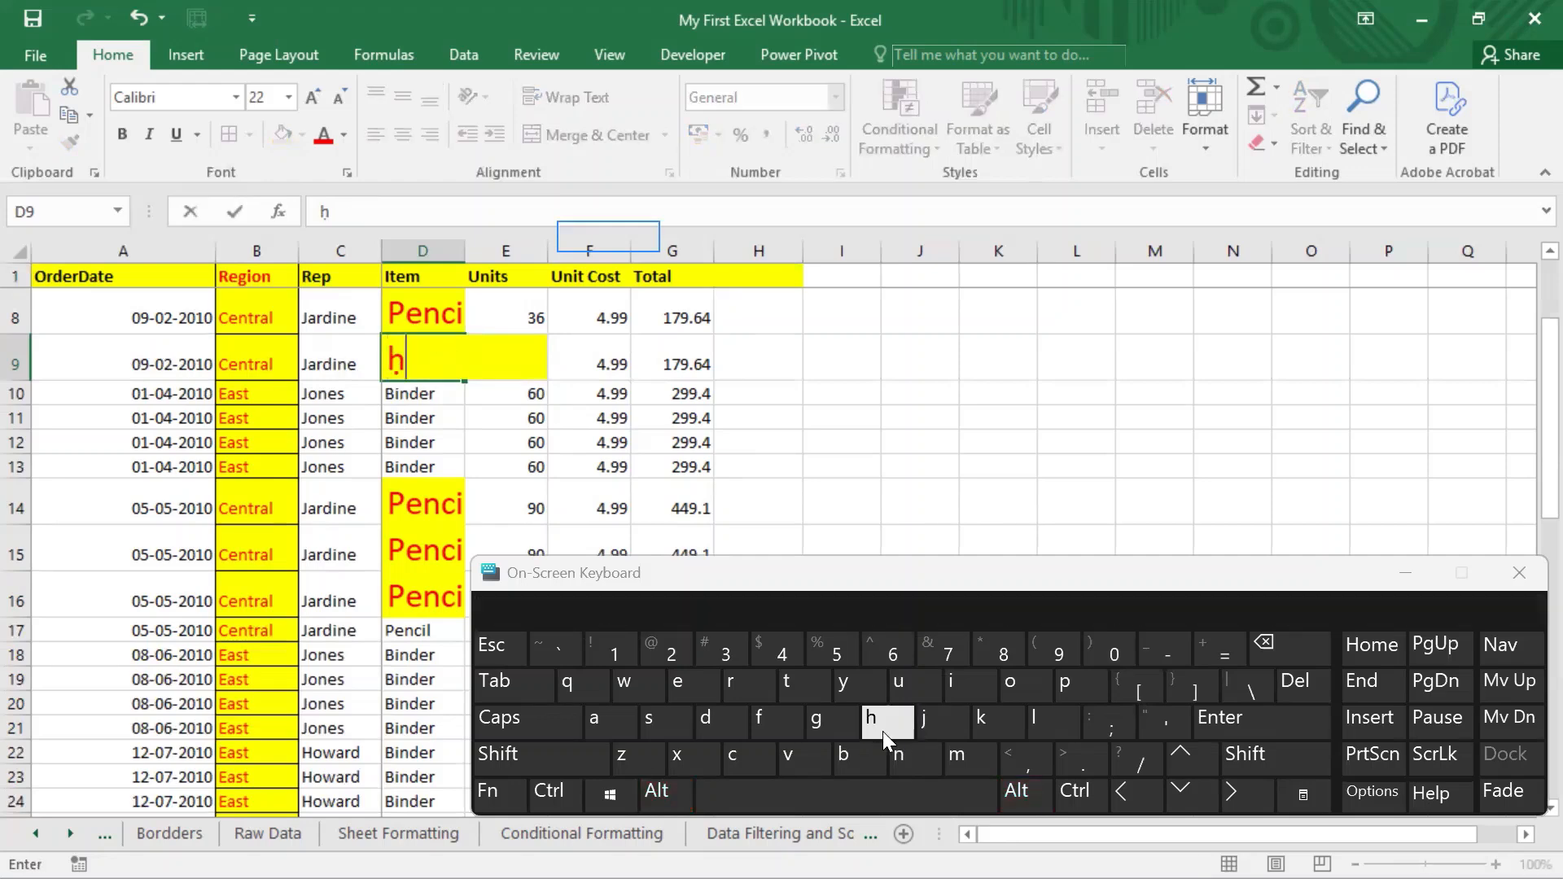
{"action": "key", "text": "Escape"}
Pick up the formatting of cell D11 with Format Painter, using the On-Screen Keyboard.
{"action": "left_click", "coordinate": [506, 434]}
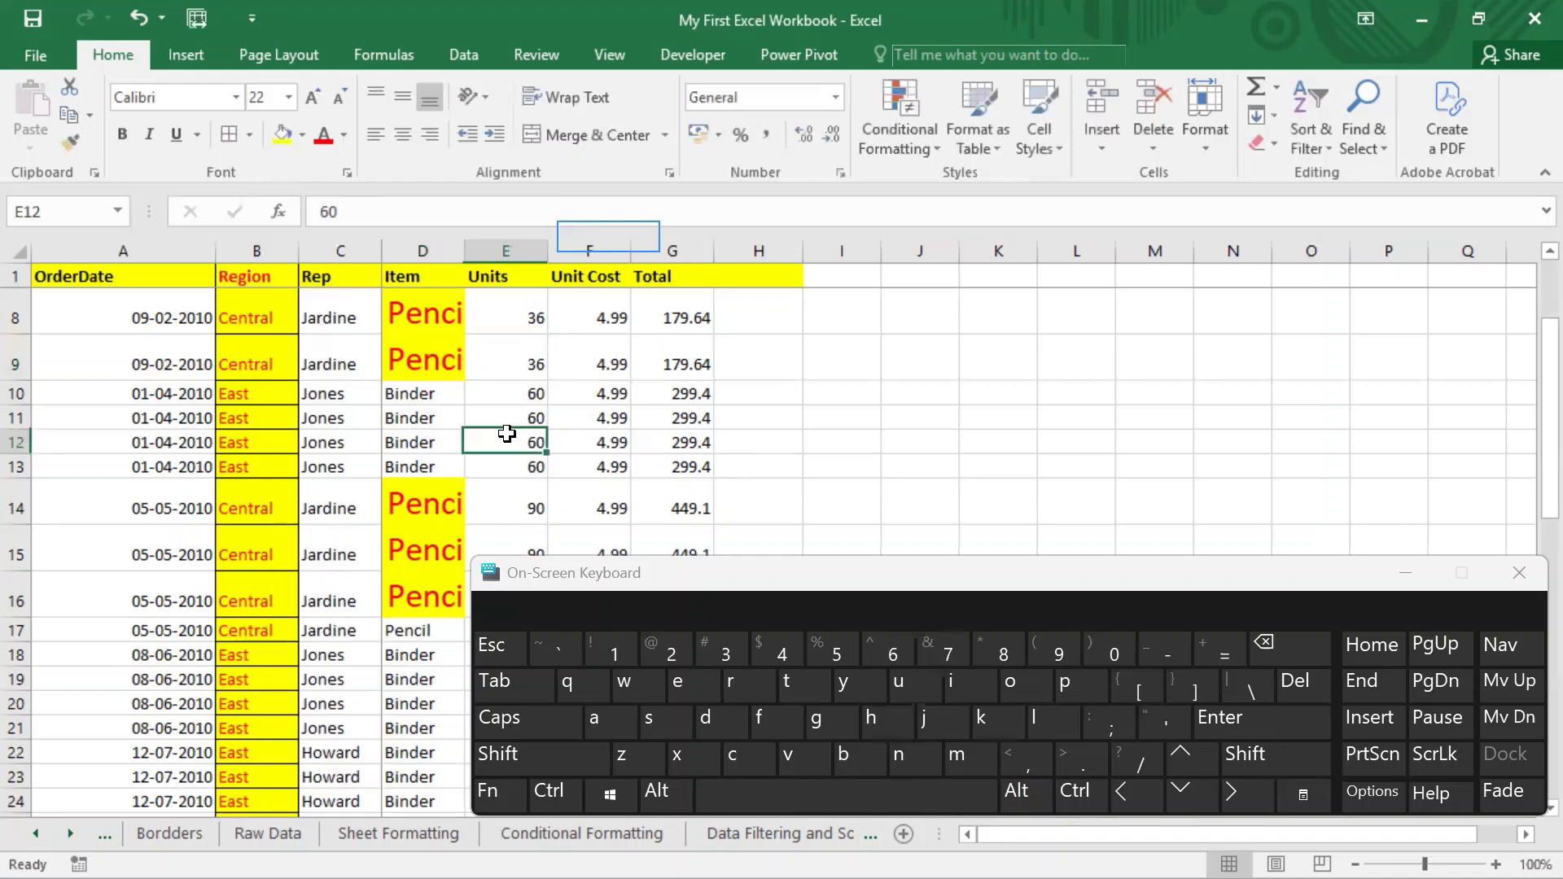
{"action": "left_click", "coordinate": [400, 417]}
{"action": "left_click", "coordinate": [676, 785]}
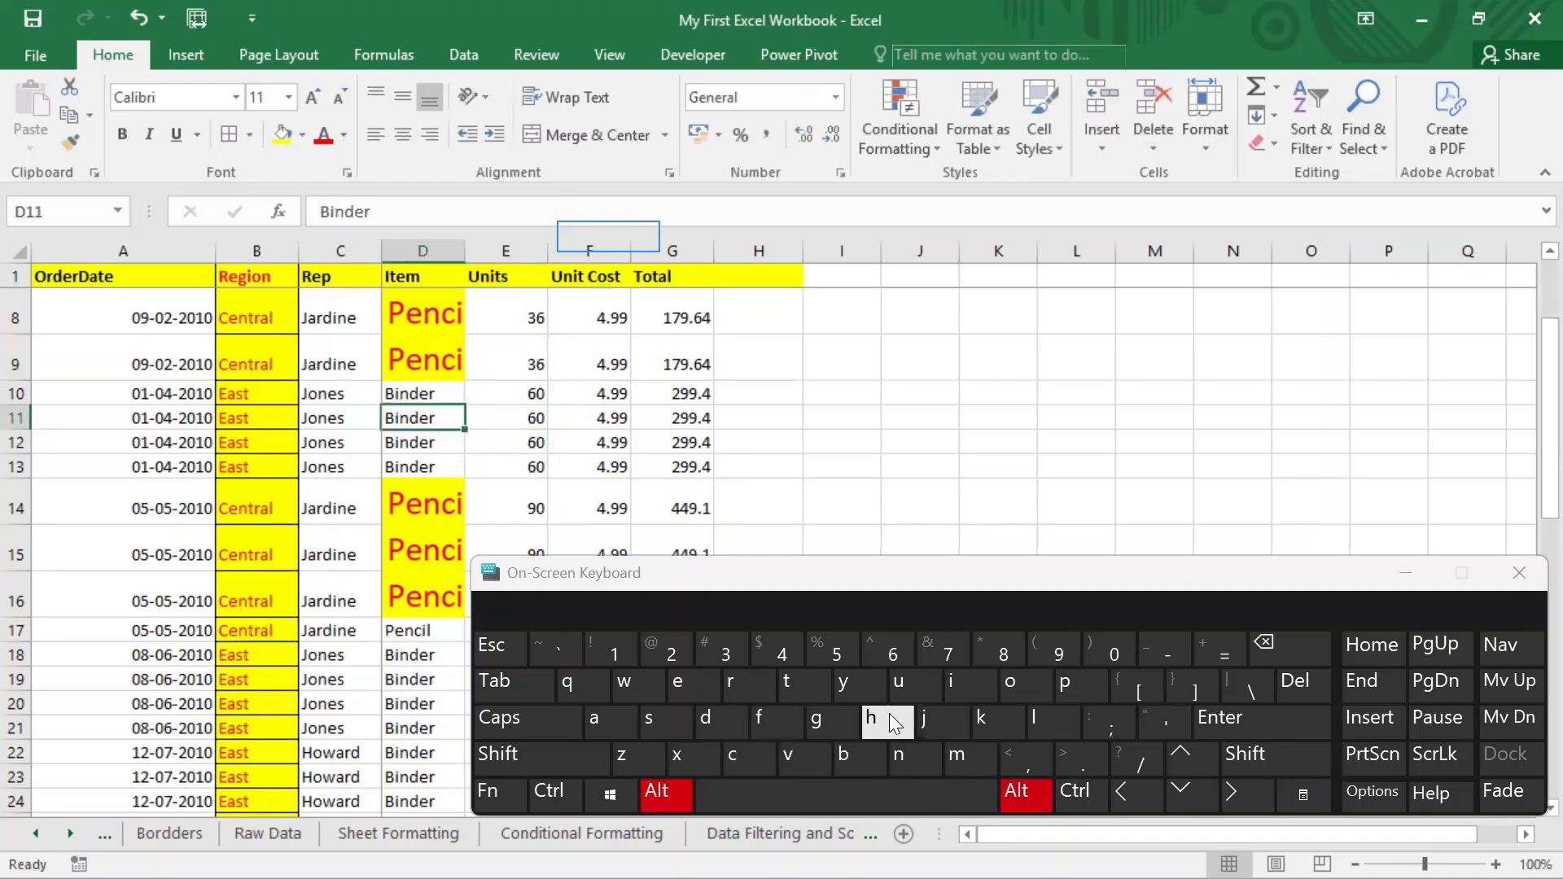
{"action": "left_click", "coordinate": [887, 716]}
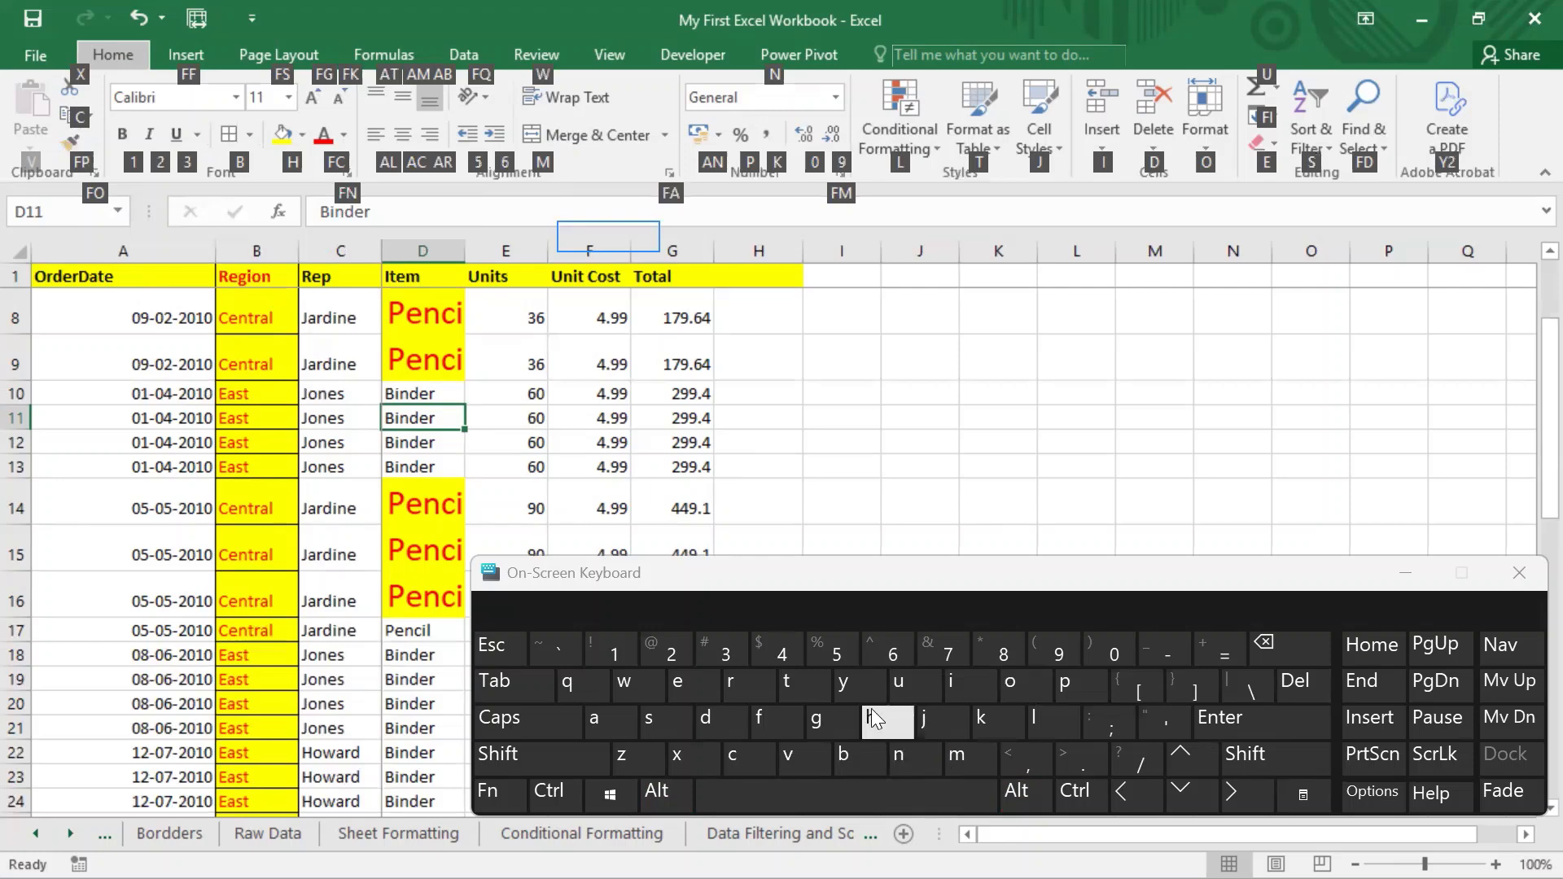
{"action": "left_click", "coordinate": [776, 714]}
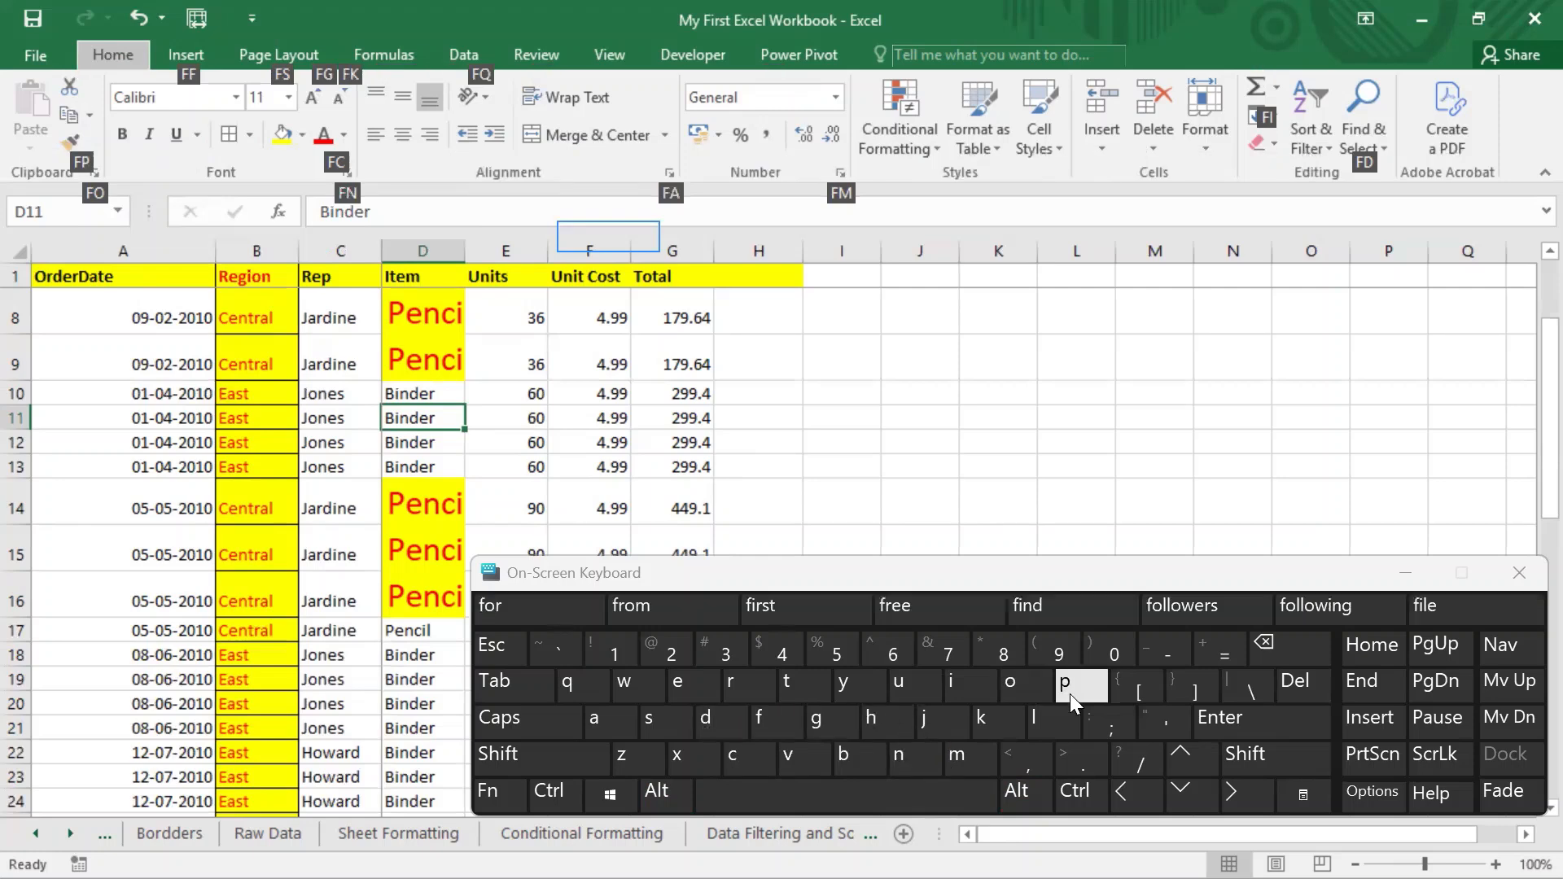
{"action": "left_click", "coordinate": [1070, 692]}
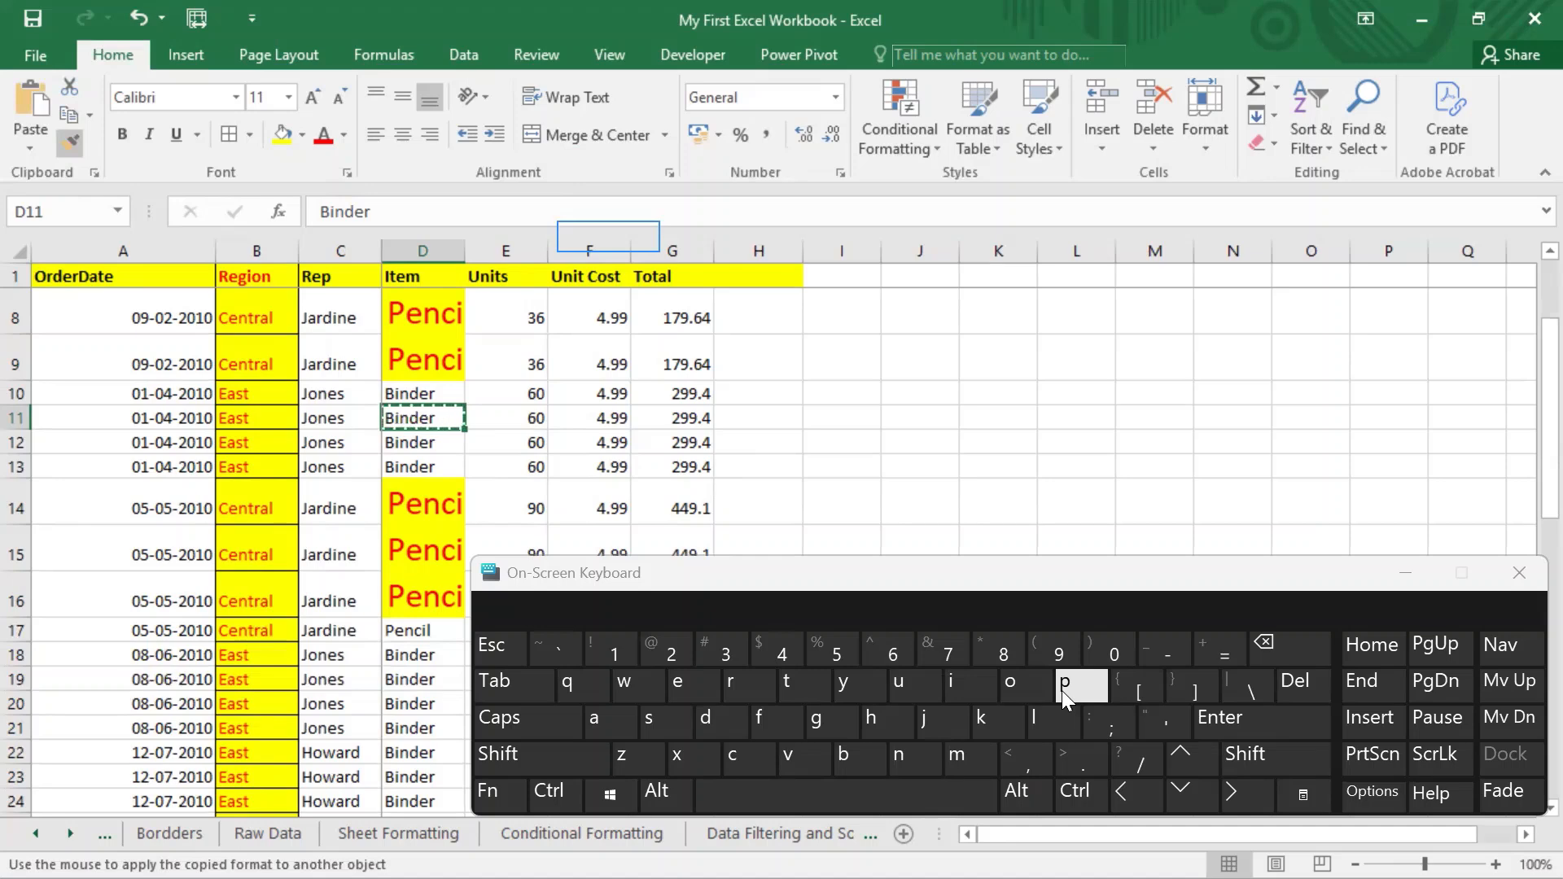
Copy the formatting of cell D9 onto cell D10 with Format Painter, using the On-Screen Keyboard.
{"action": "left_click", "coordinate": [433, 355]}
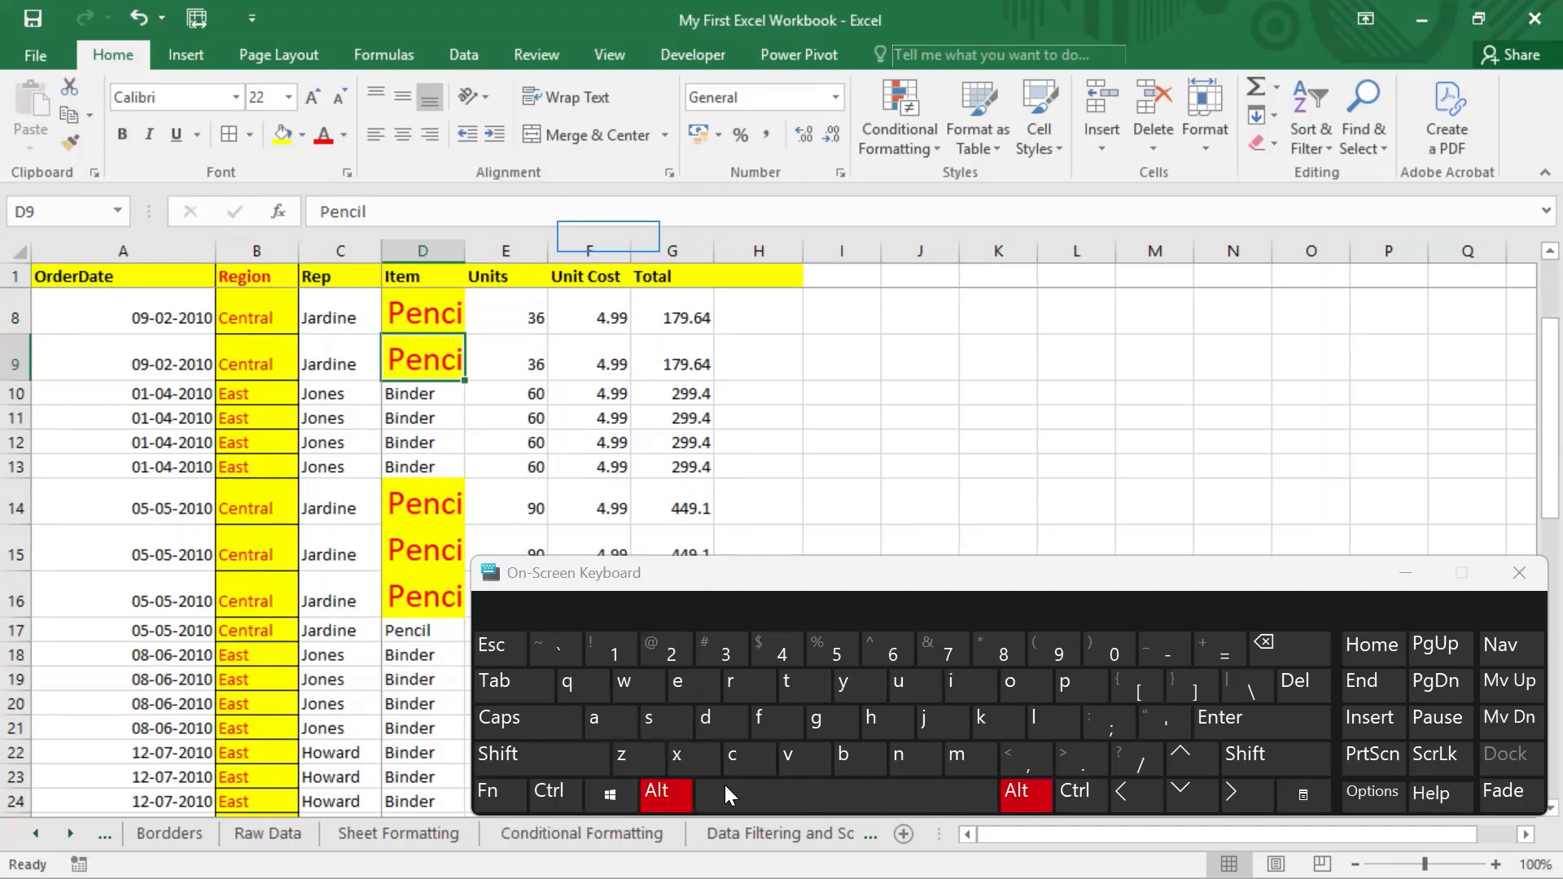
{"action": "left_click", "coordinate": [883, 716]}
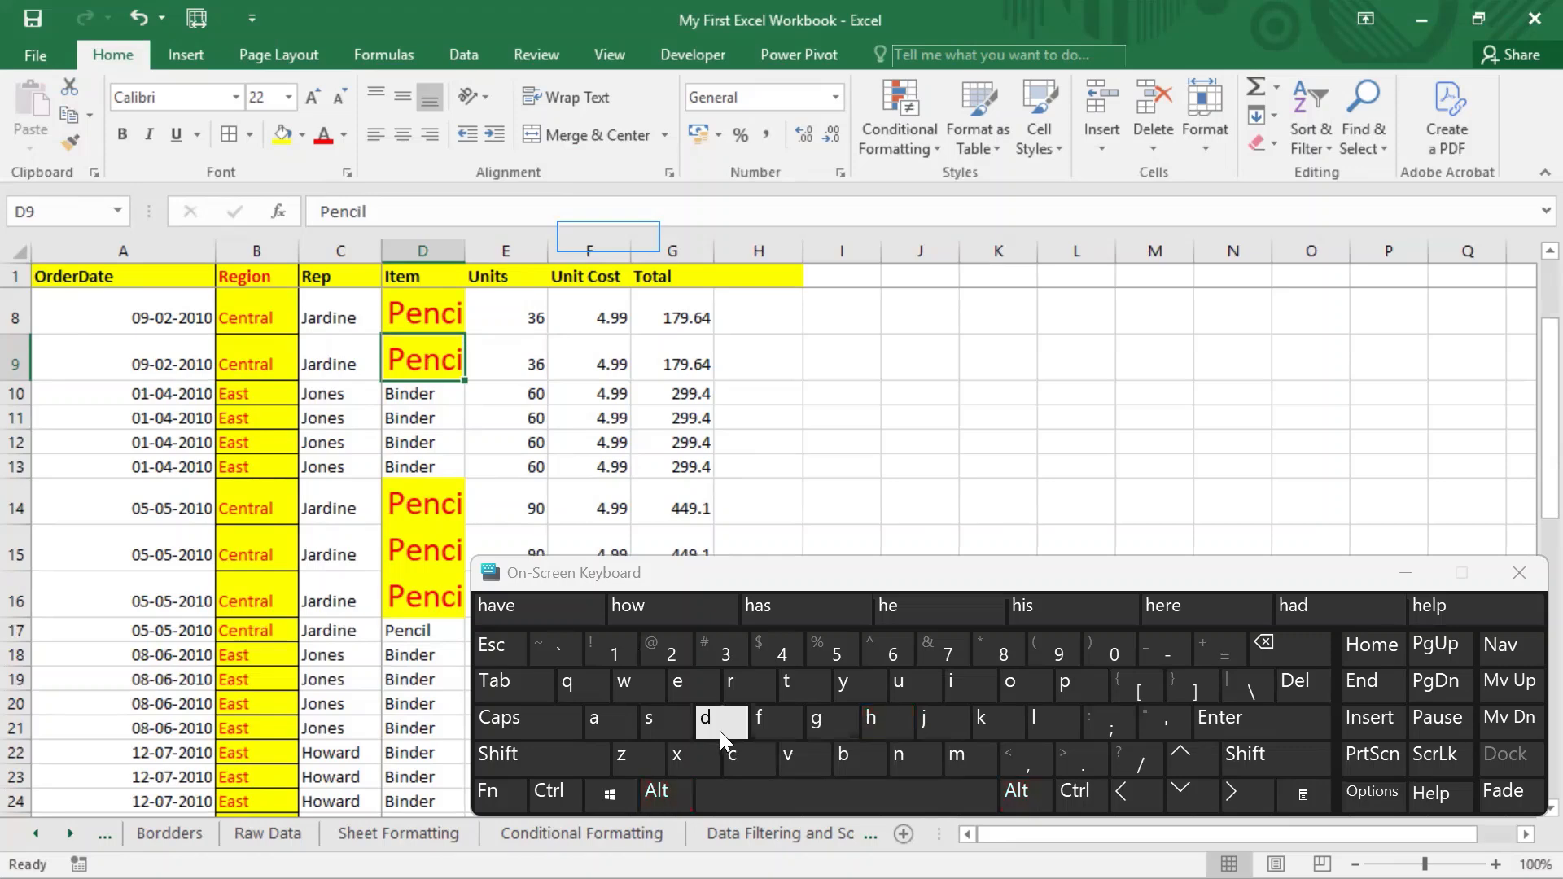
{"action": "left_click", "coordinate": [769, 722]}
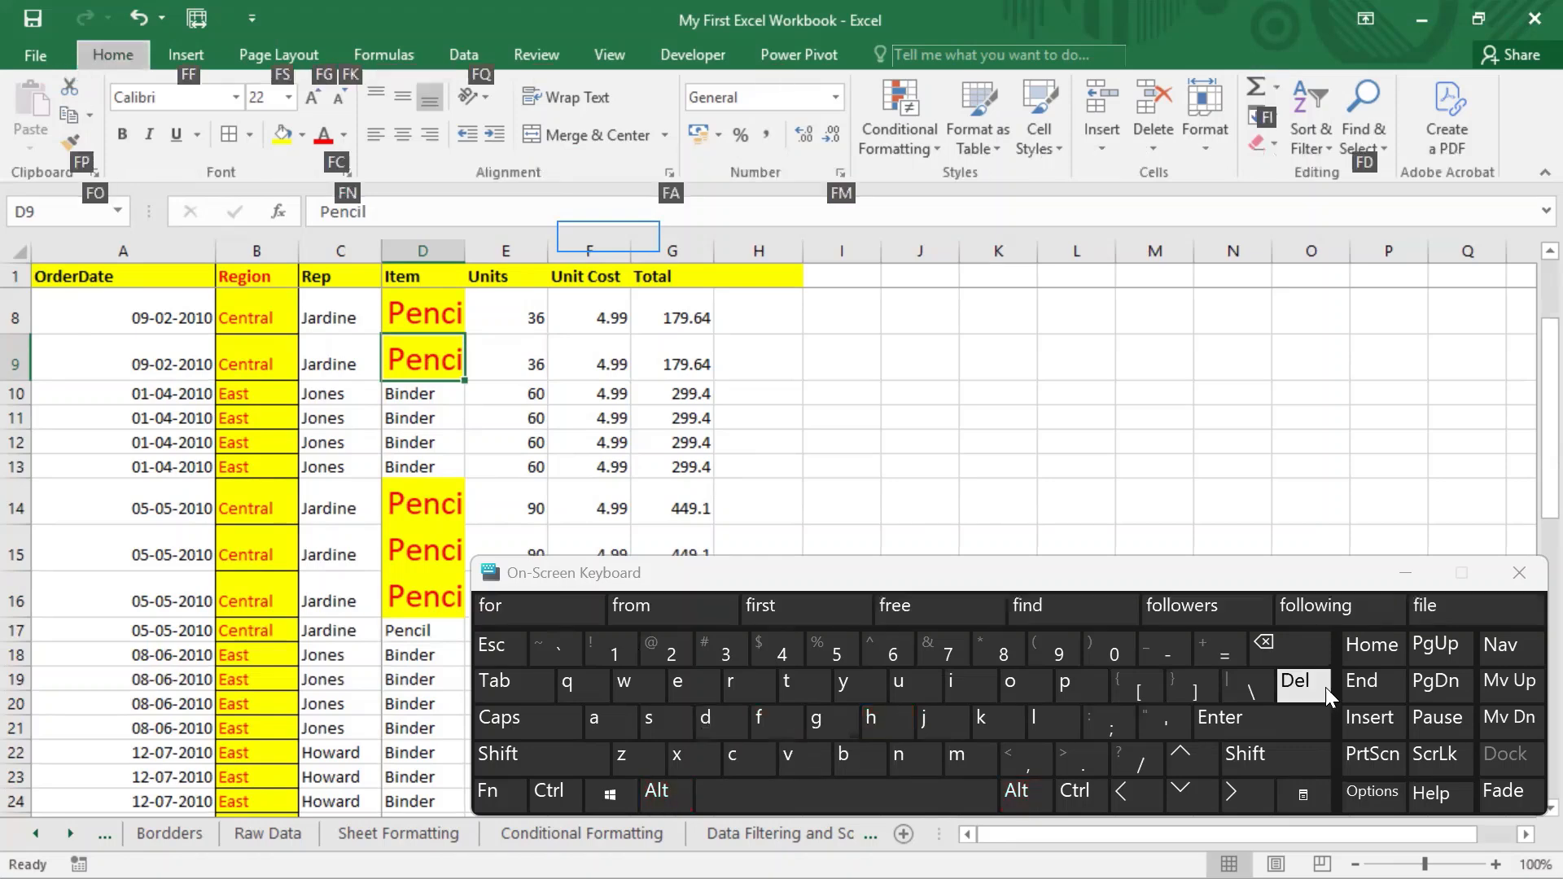
{"action": "left_click", "coordinate": [1071, 684]}
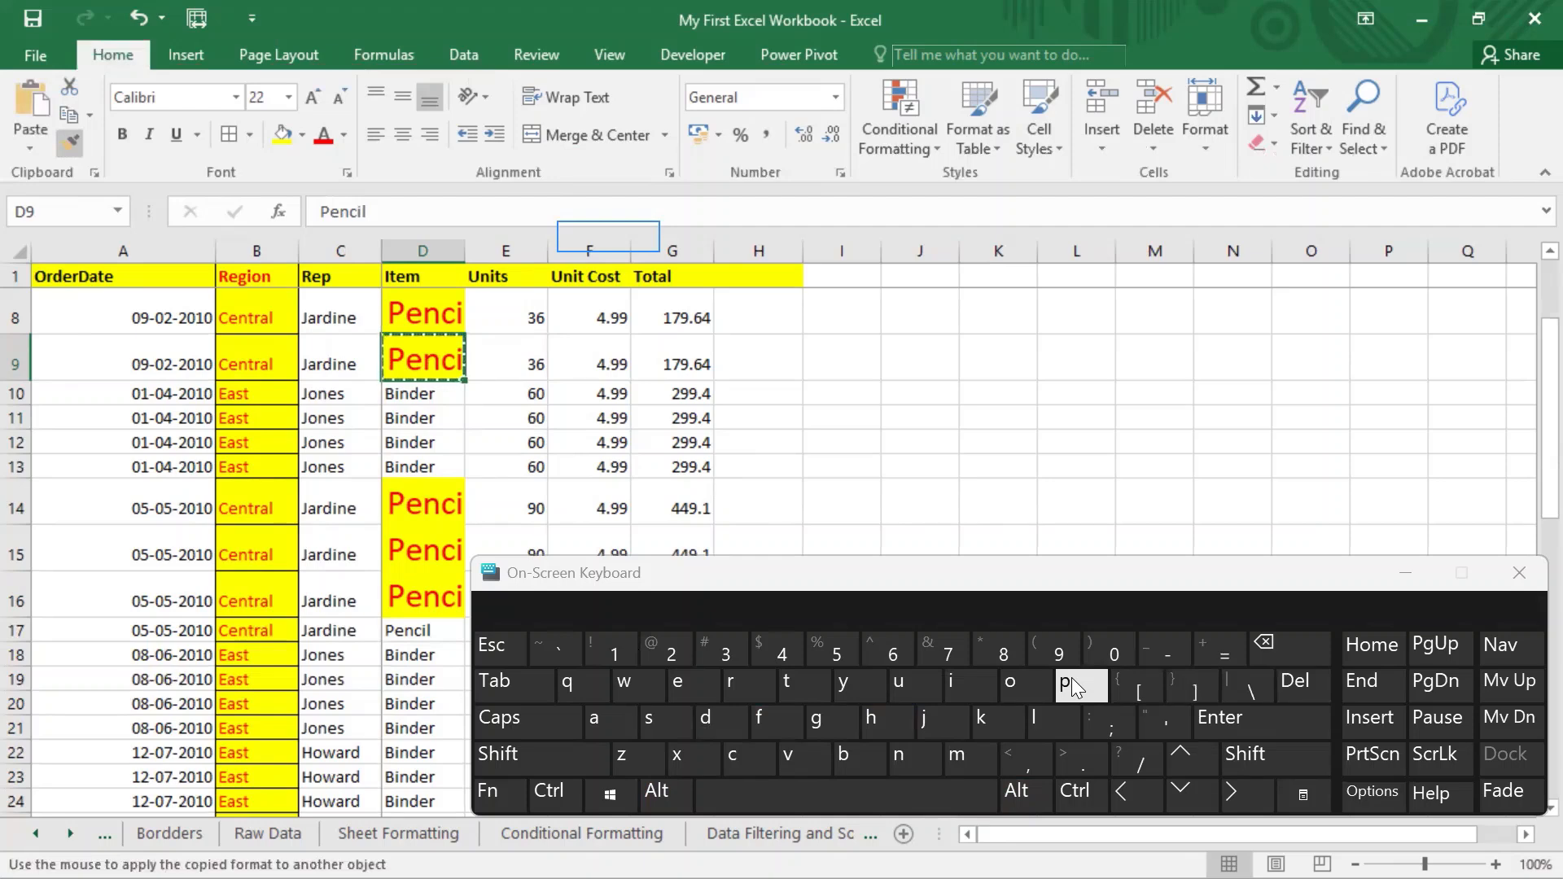
{"action": "left_click", "coordinate": [1198, 794]}
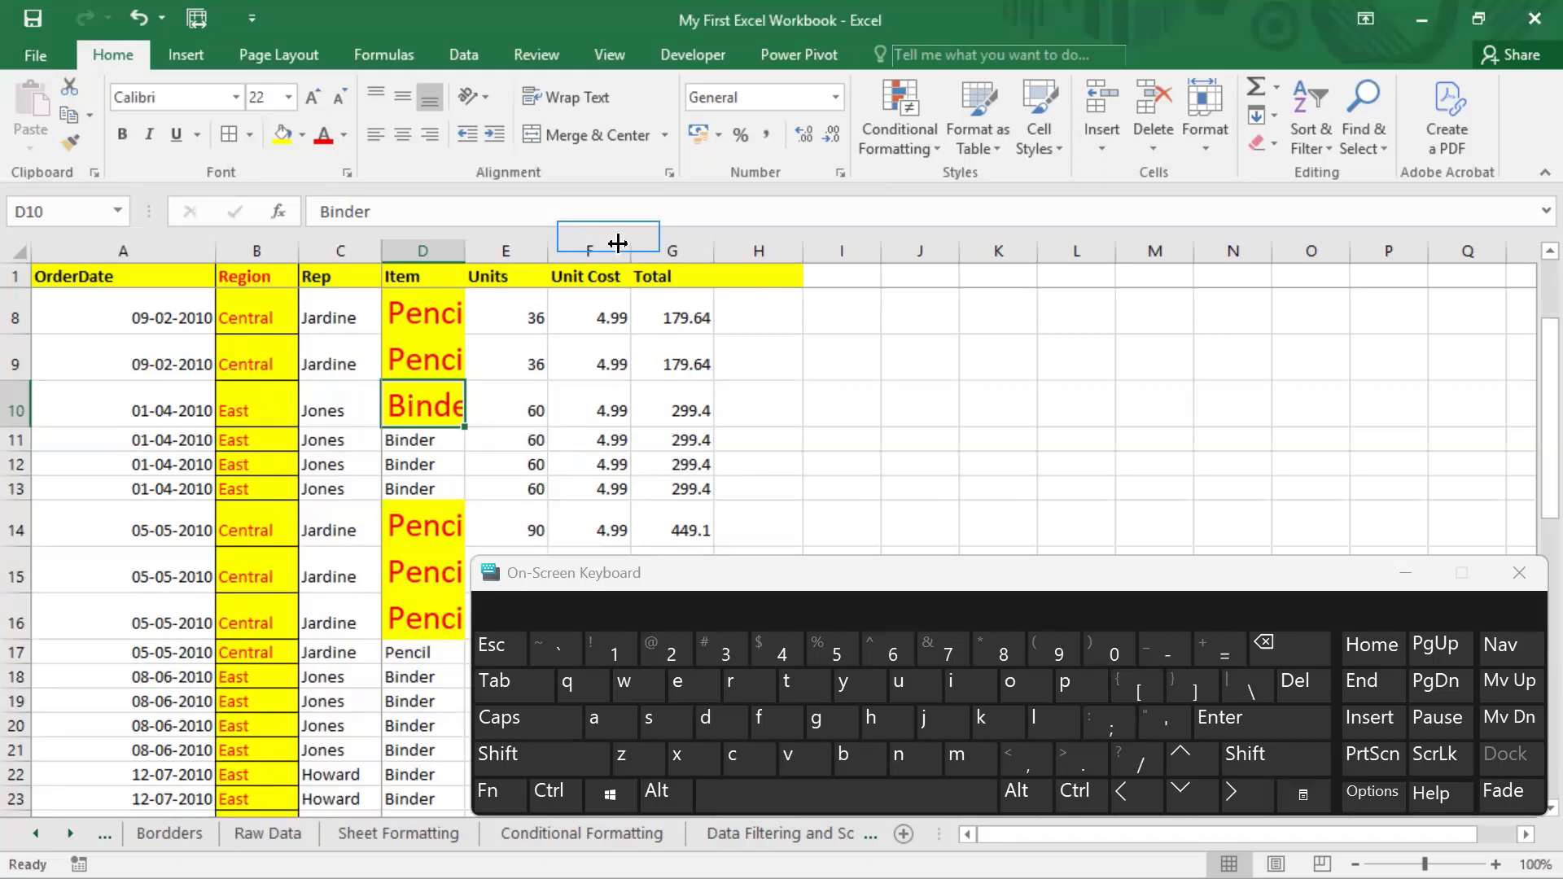
Close the On-Screen Keyboard and copy the formatting of the Rep column (C) onto the Region column (B) with Format Painter.
{"action": "left_click", "coordinate": [1133, 579]}
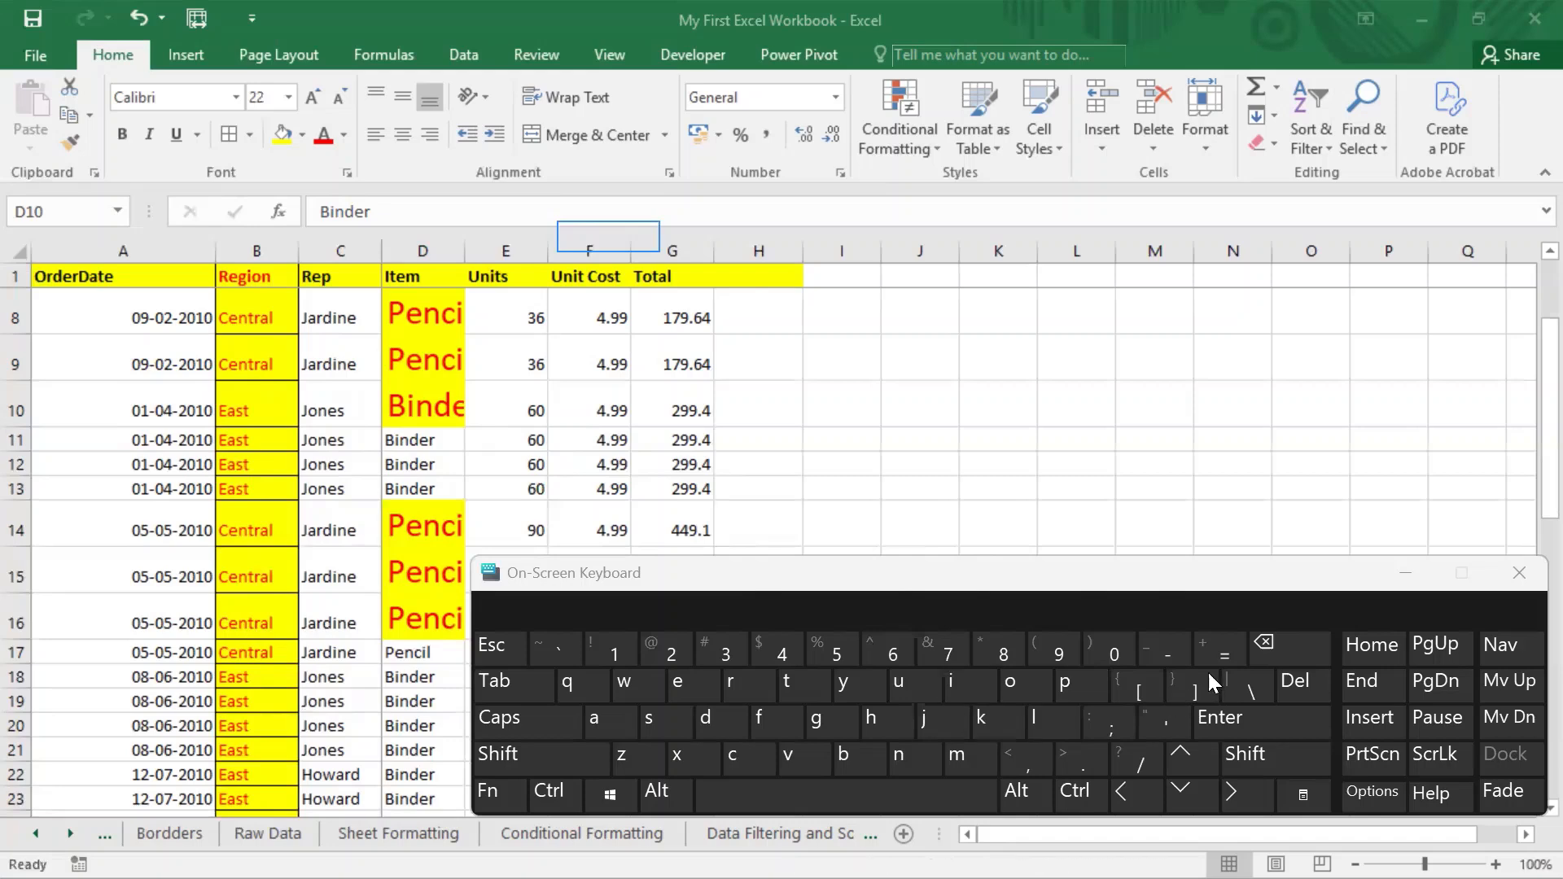
{"action": "left_click", "coordinate": [1525, 575]}
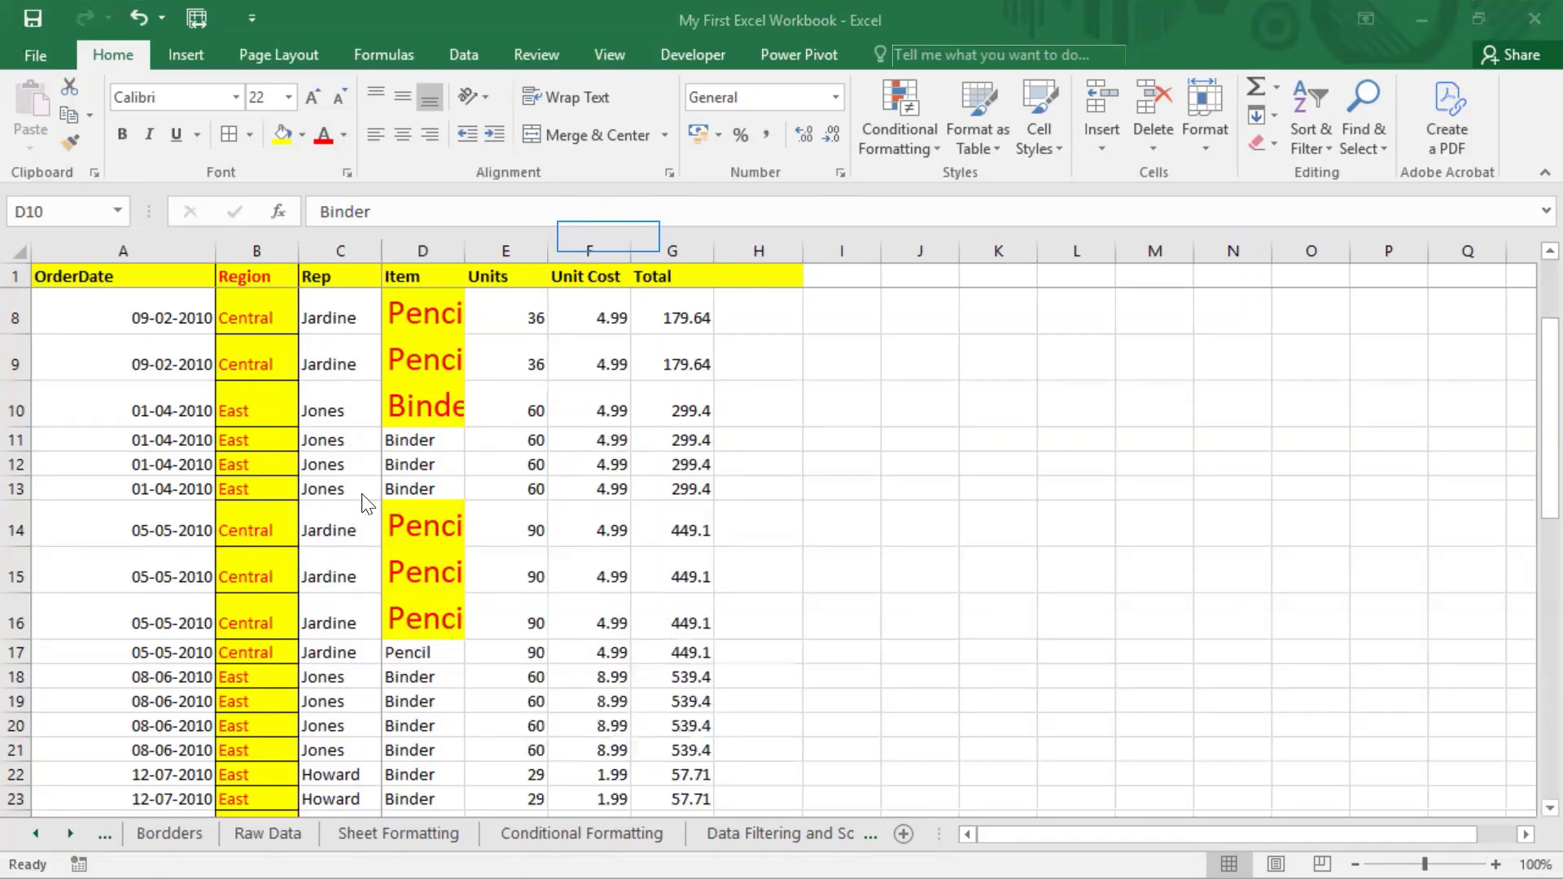
{"action": "left_click", "coordinate": [338, 250]}
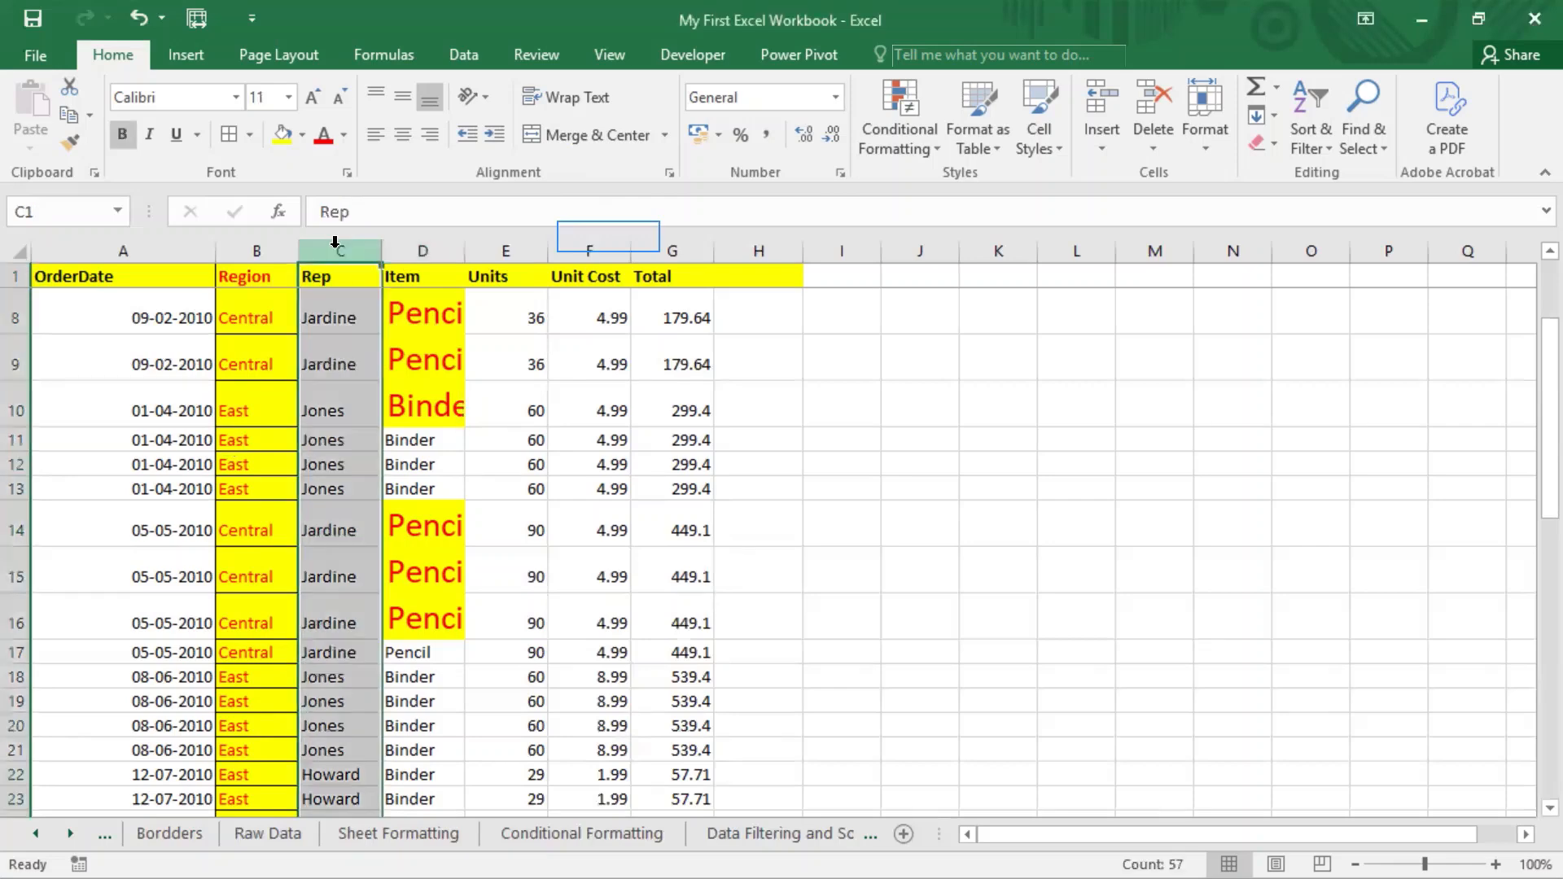
{"action": "left_click", "coordinate": [71, 146]}
{"action": "left_click", "coordinate": [256, 251]}
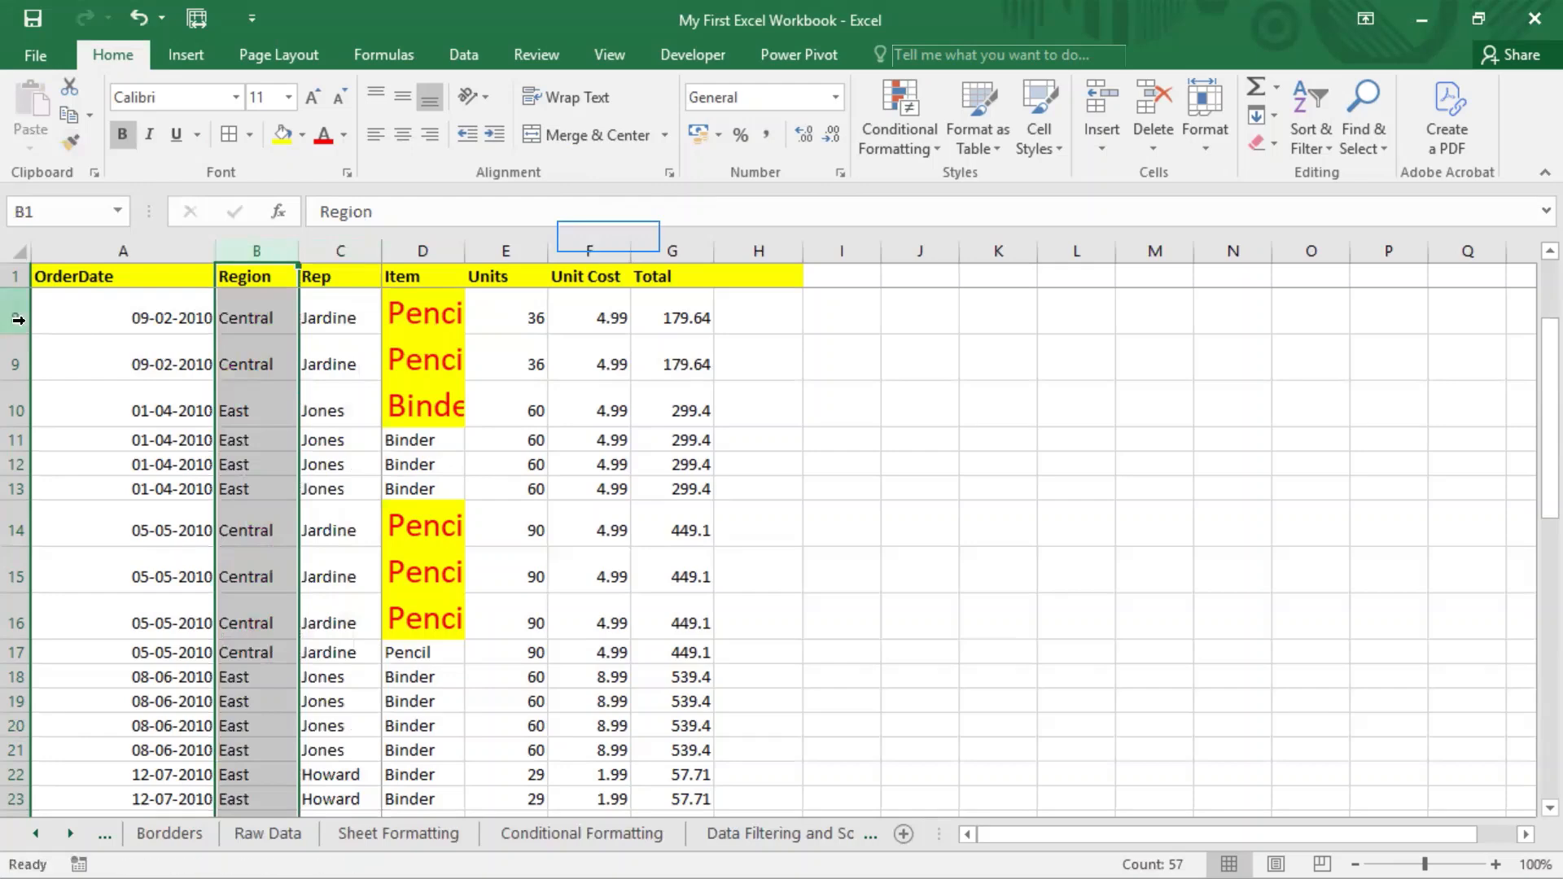
{"action": "left_click", "coordinate": [337, 366]}
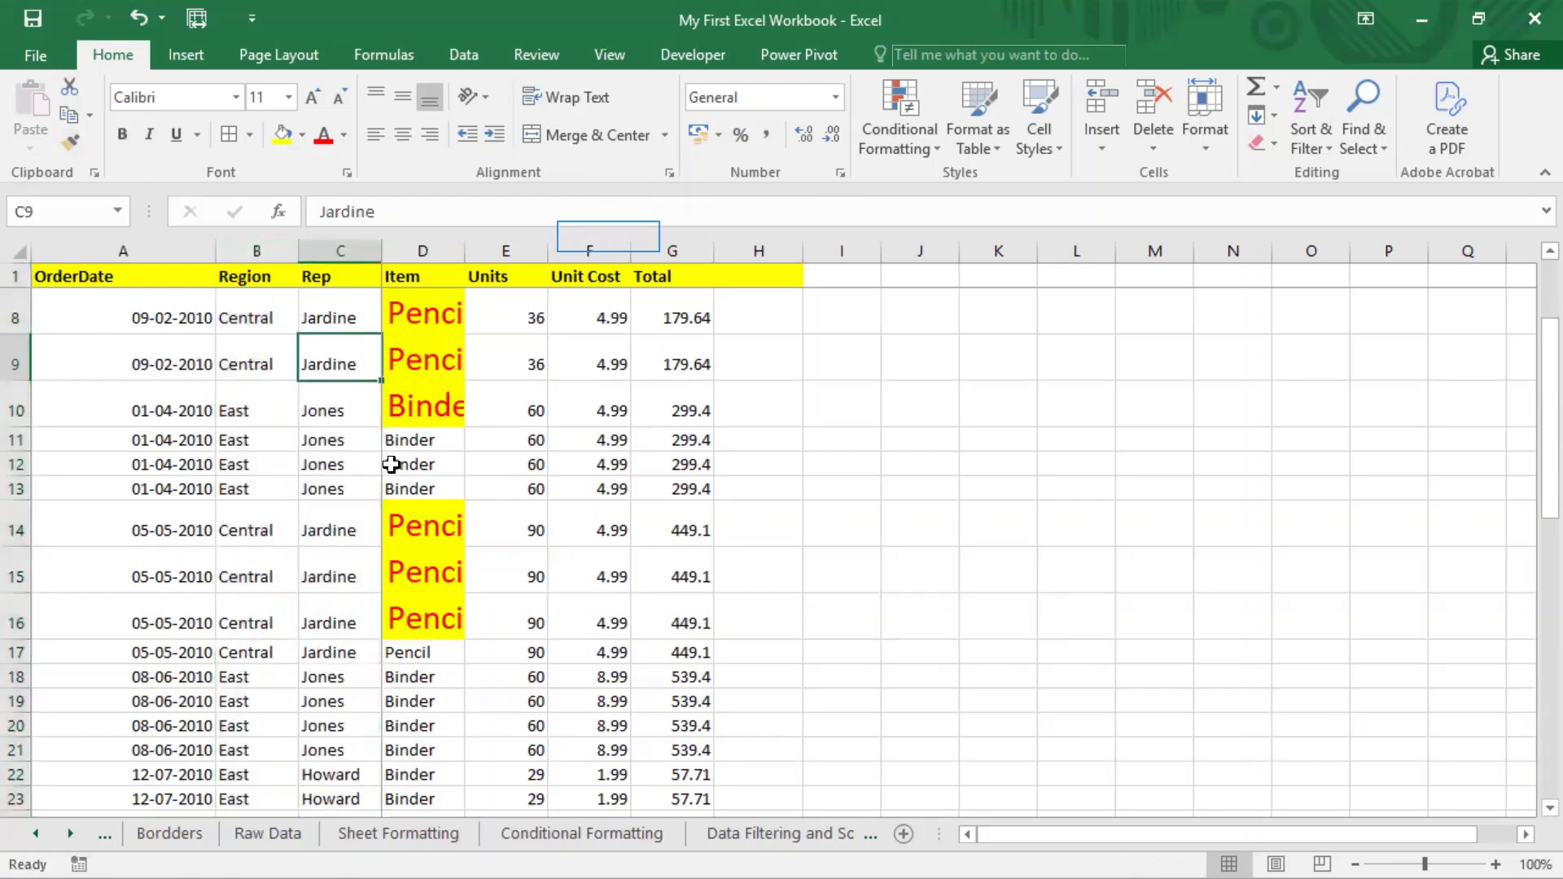
Copy the plain formatting of the Region column (B) onto the Item column (D) with Format Painter.
{"action": "left_click", "coordinate": [434, 245]}
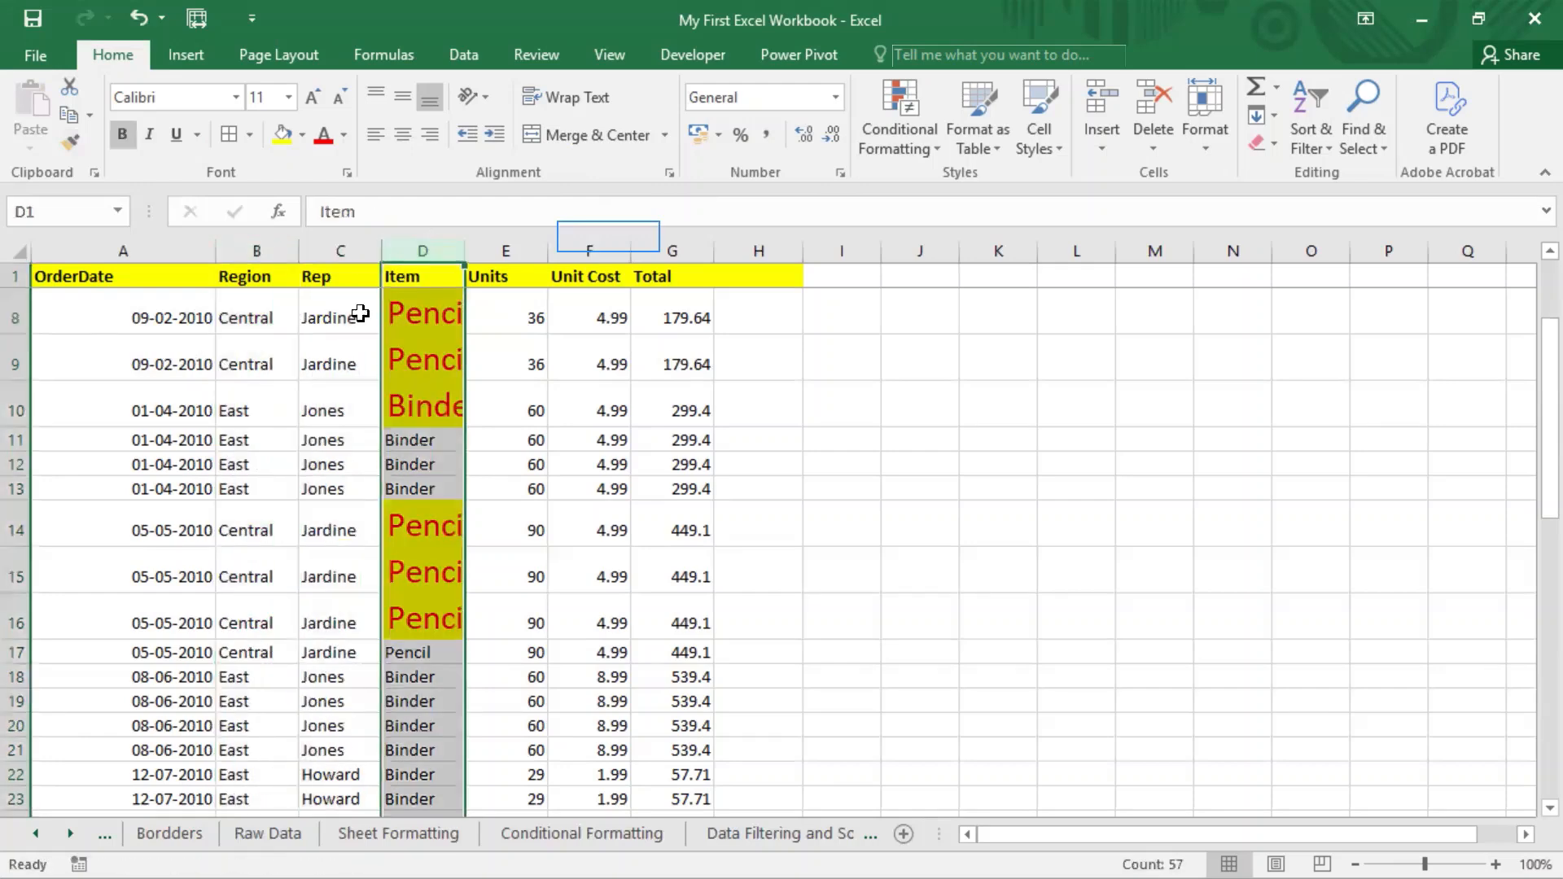
{"action": "left_click", "coordinate": [257, 249]}
{"action": "left_click", "coordinate": [75, 143]}
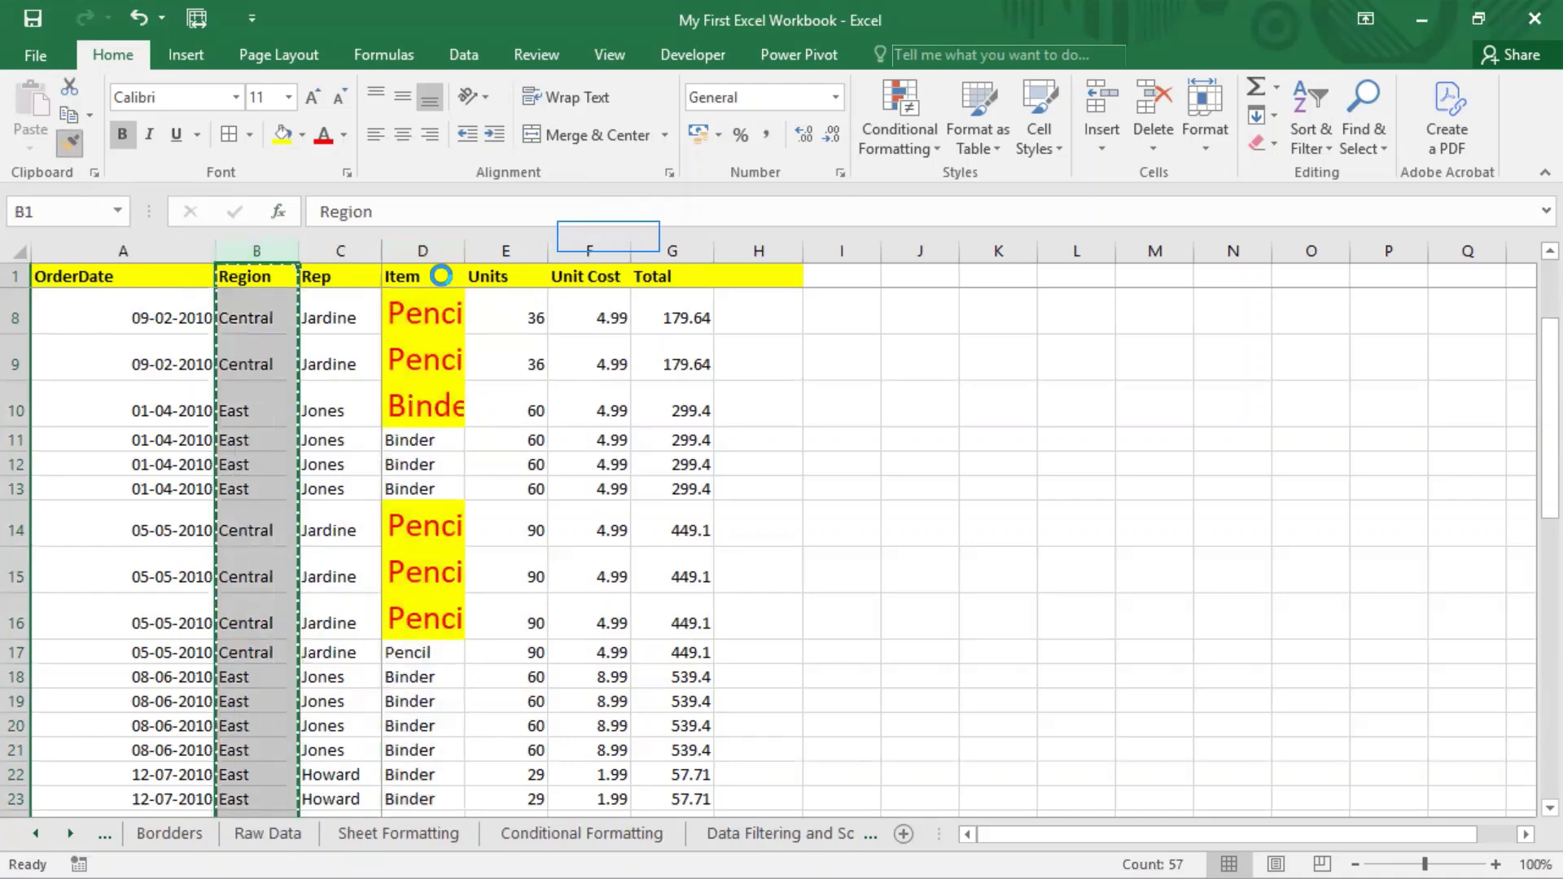
{"action": "left_click", "coordinate": [436, 246]}
{"action": "left_click", "coordinate": [484, 567]}
{"action": "left_click", "coordinate": [399, 525]}
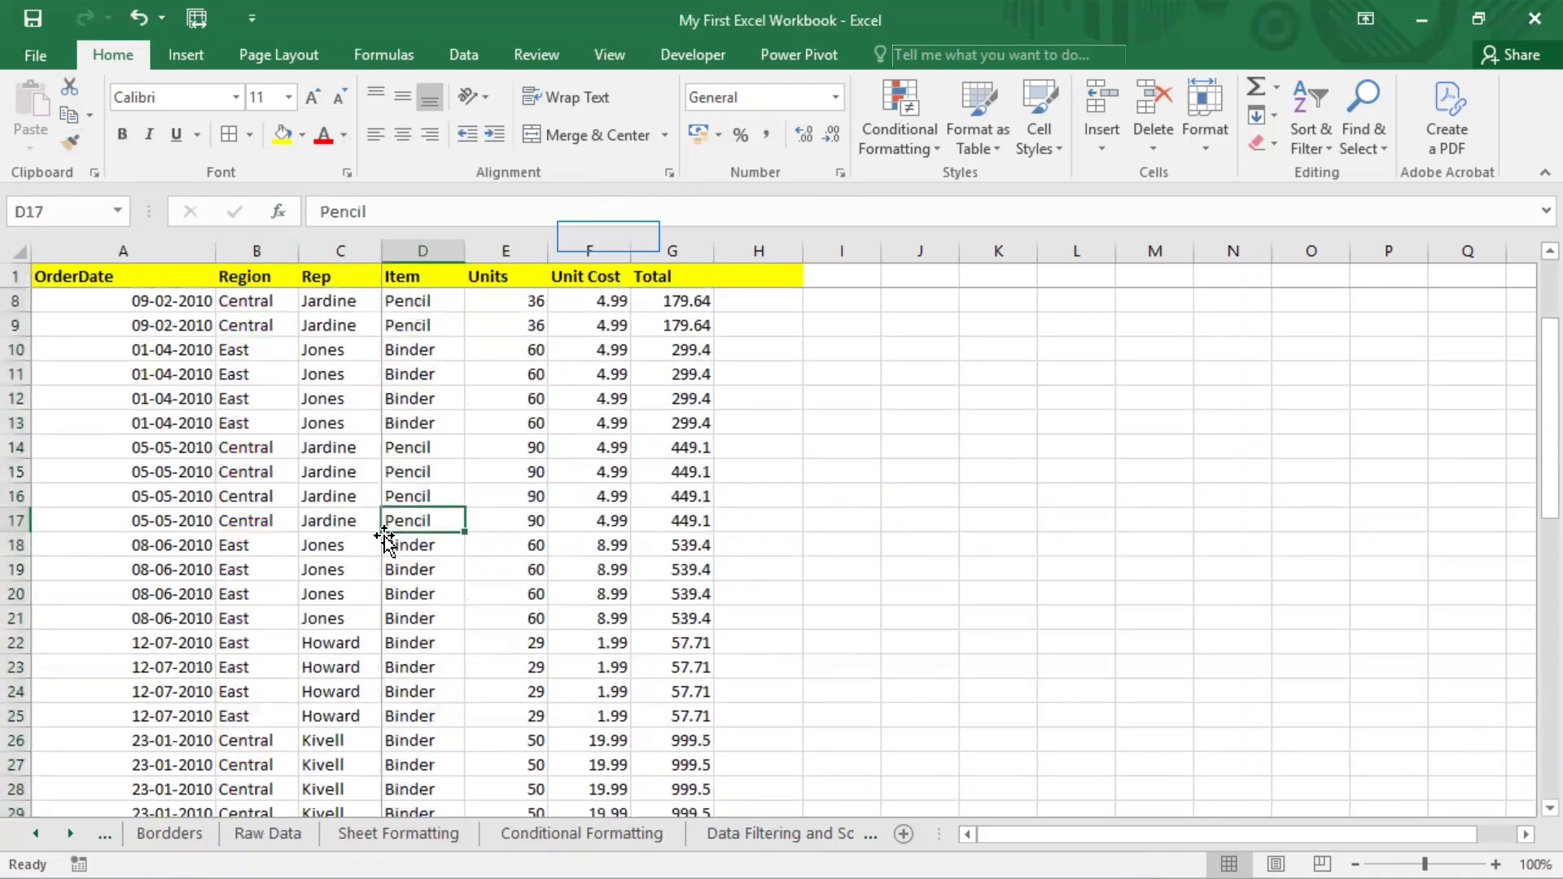
Format the whole Region column (B) with a yellow fill and red, italic, underlined text.
{"action": "left_click", "coordinate": [391, 427]}
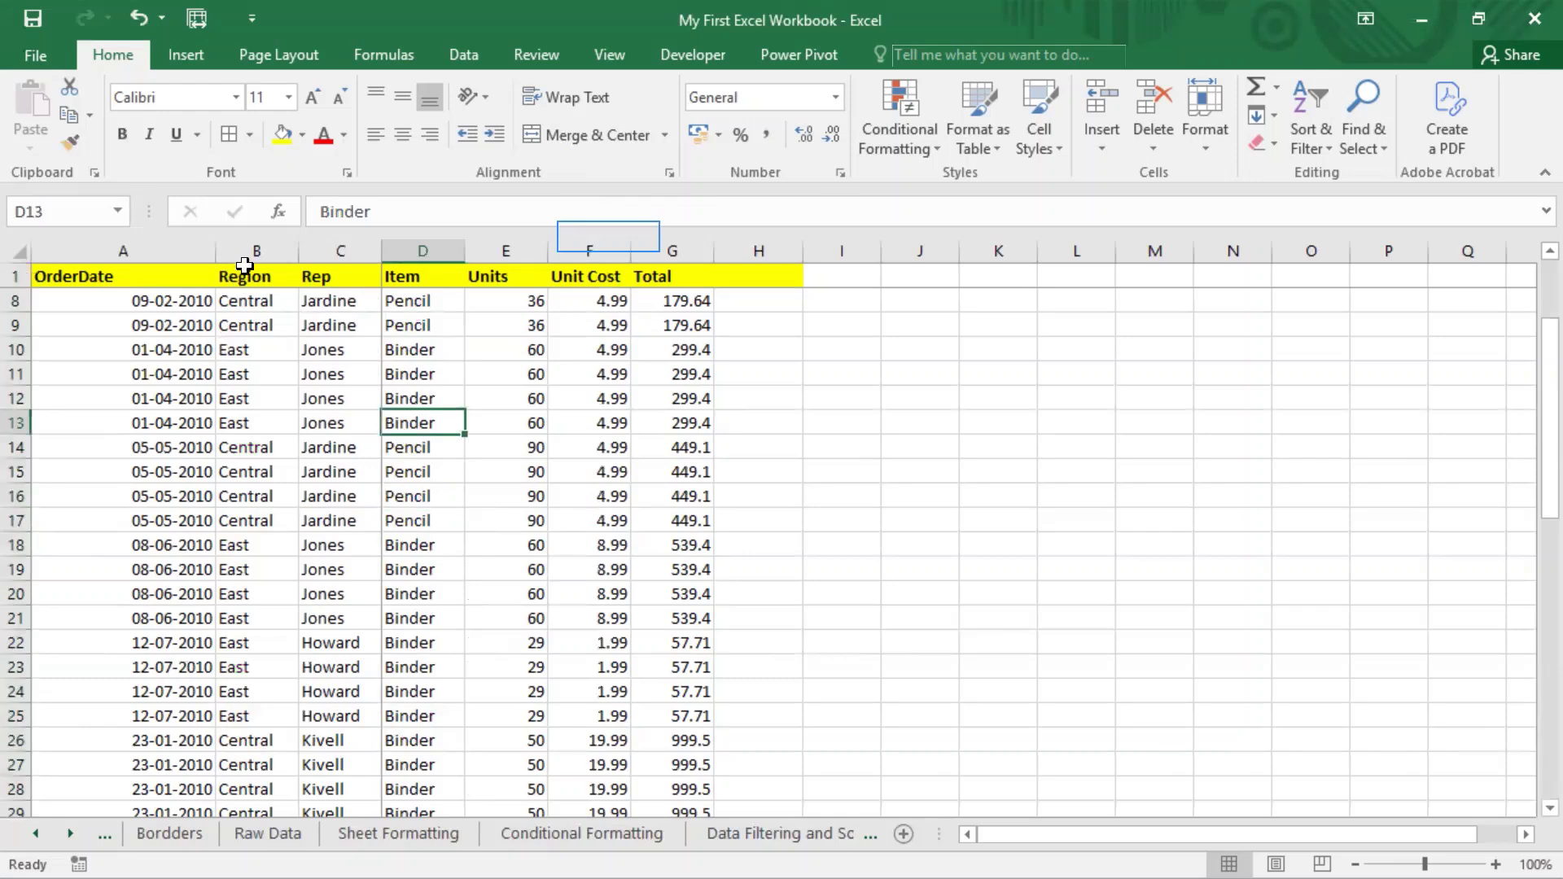
{"action": "left_click", "coordinate": [259, 249]}
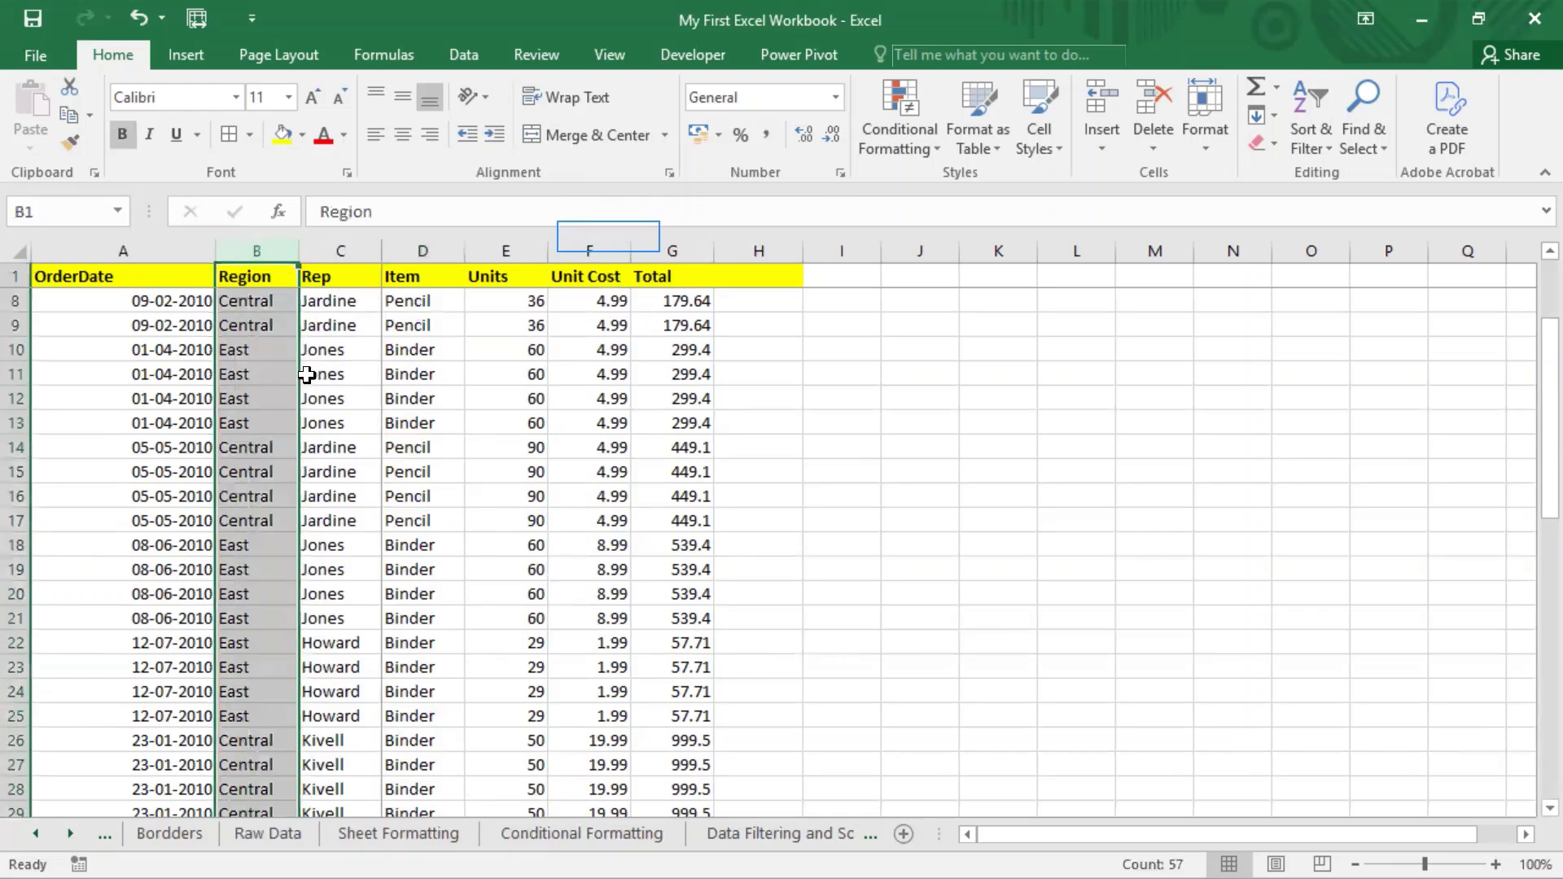
{"action": "left_click", "coordinate": [280, 133]}
{"action": "left_click", "coordinate": [326, 136]}
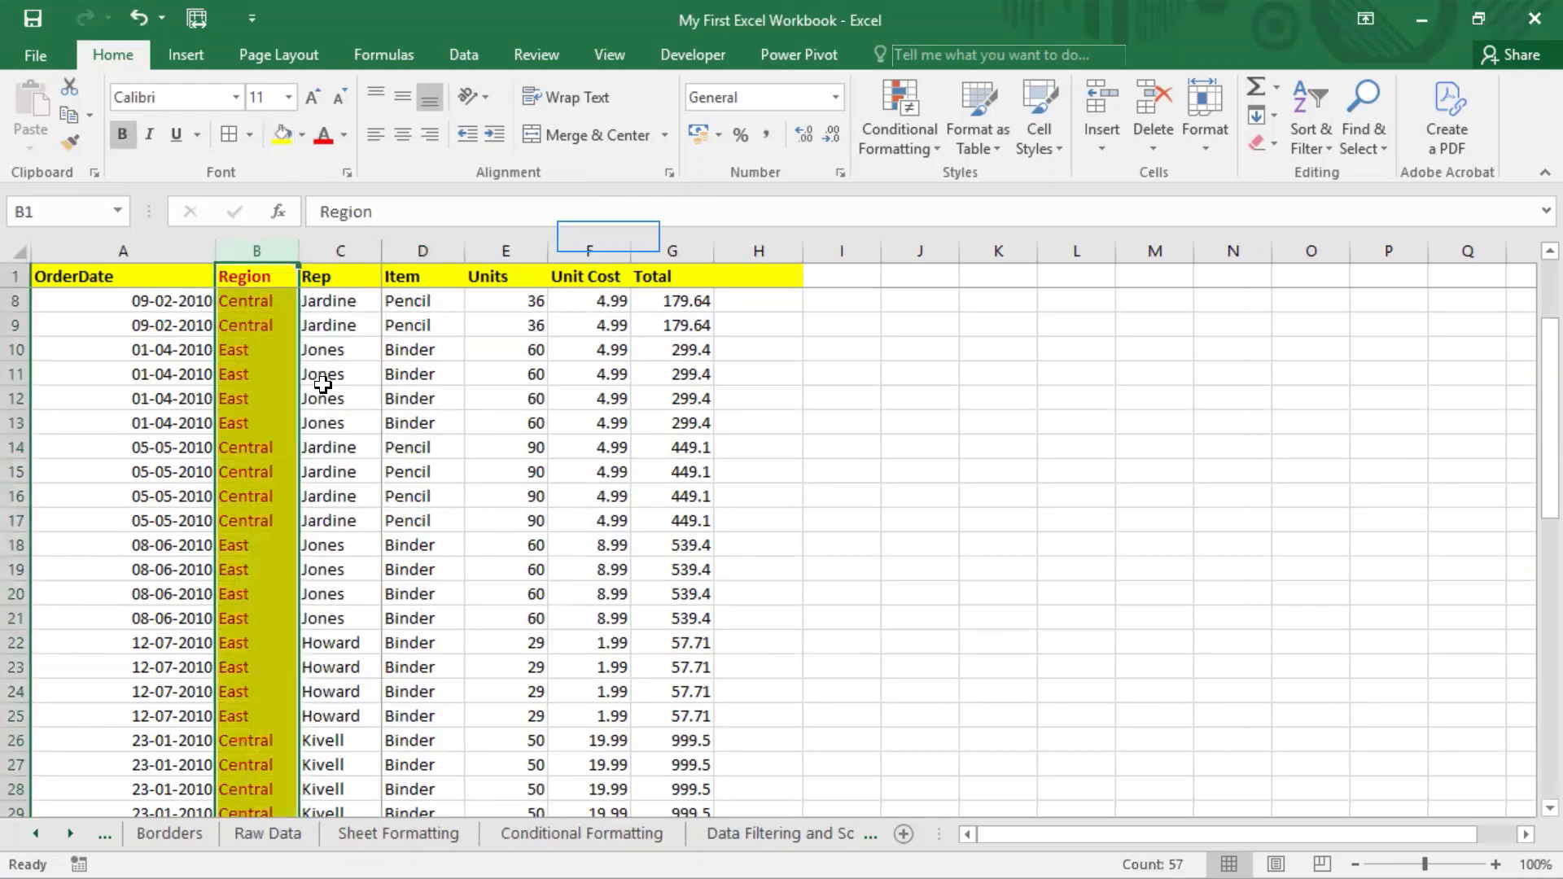
{"action": "left_click", "coordinate": [148, 136]}
{"action": "left_click", "coordinate": [174, 135]}
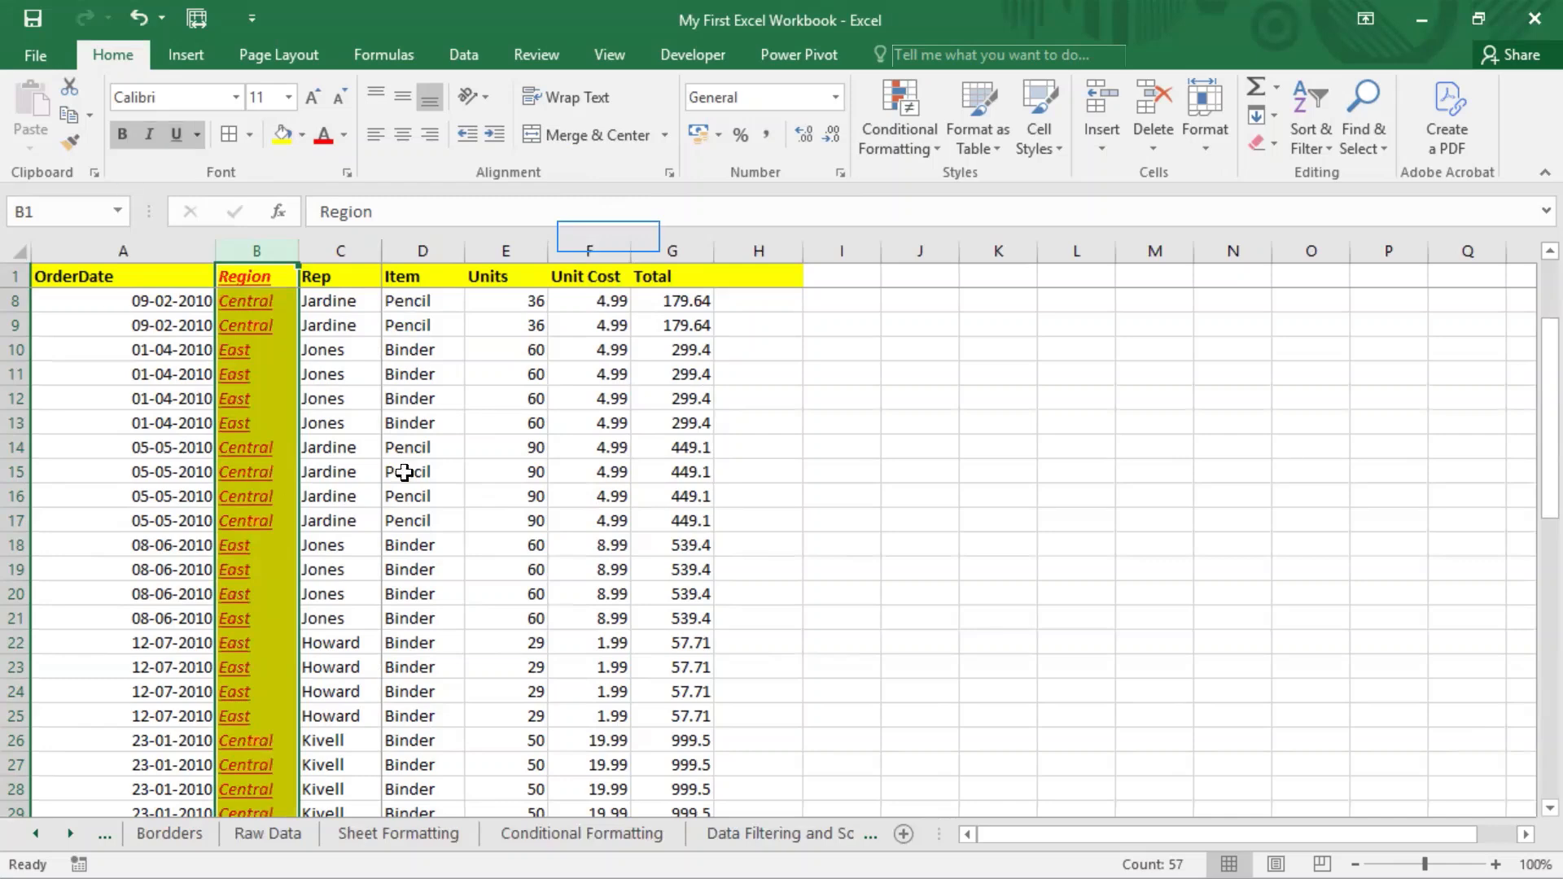
{"action": "left_click", "coordinate": [411, 472]}
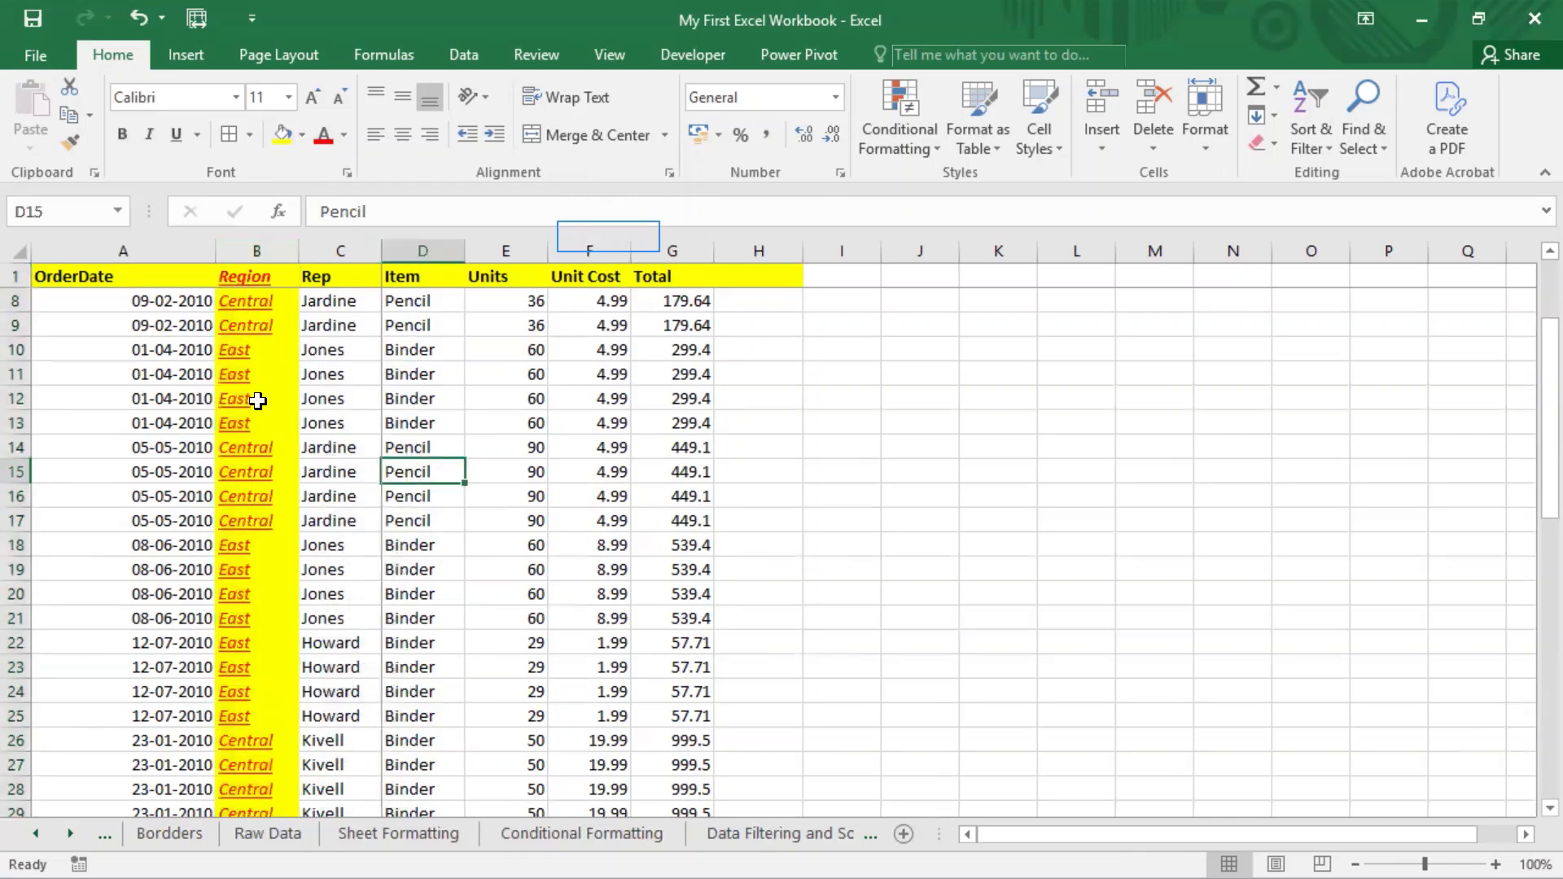
Apply borders around all cells of the Region column (B).
{"action": "left_click", "coordinate": [256, 250]}
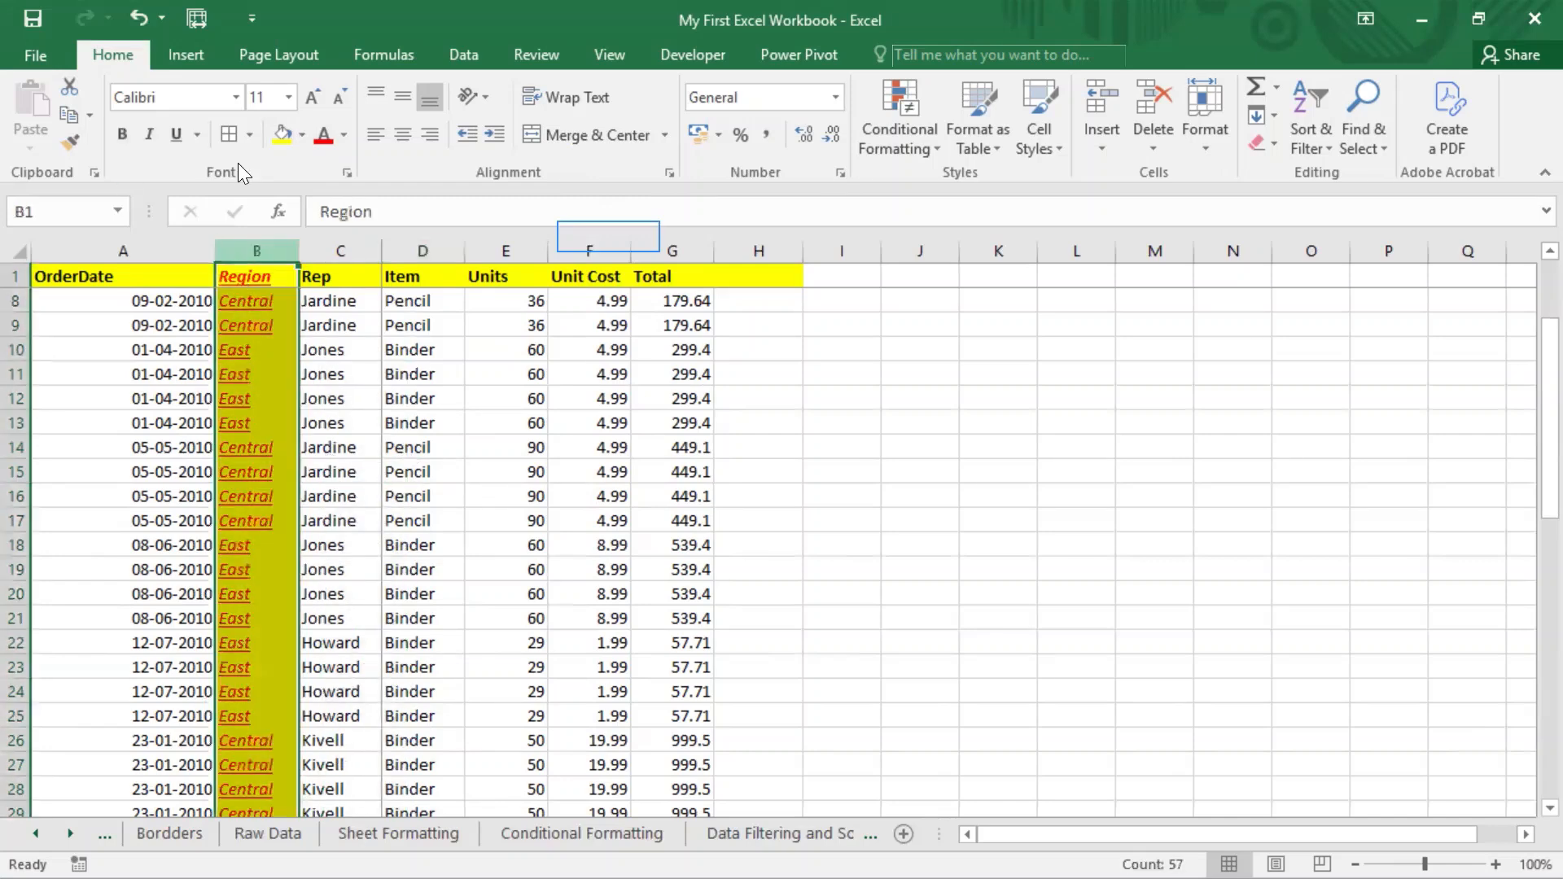
{"action": "left_click", "coordinate": [418, 448]}
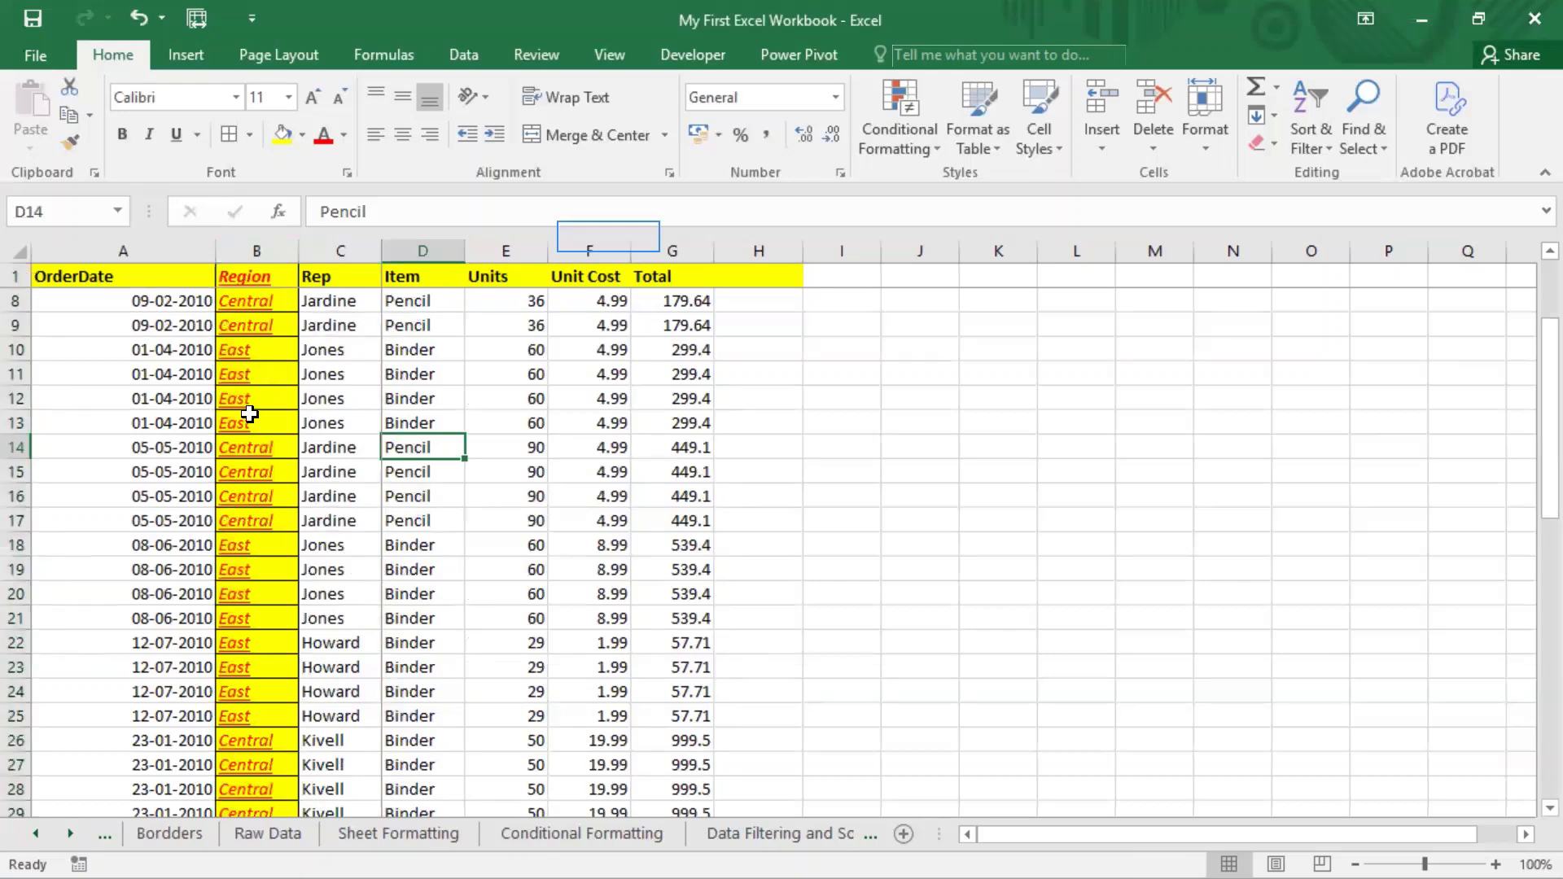
{"action": "left_click", "coordinate": [366, 349]}
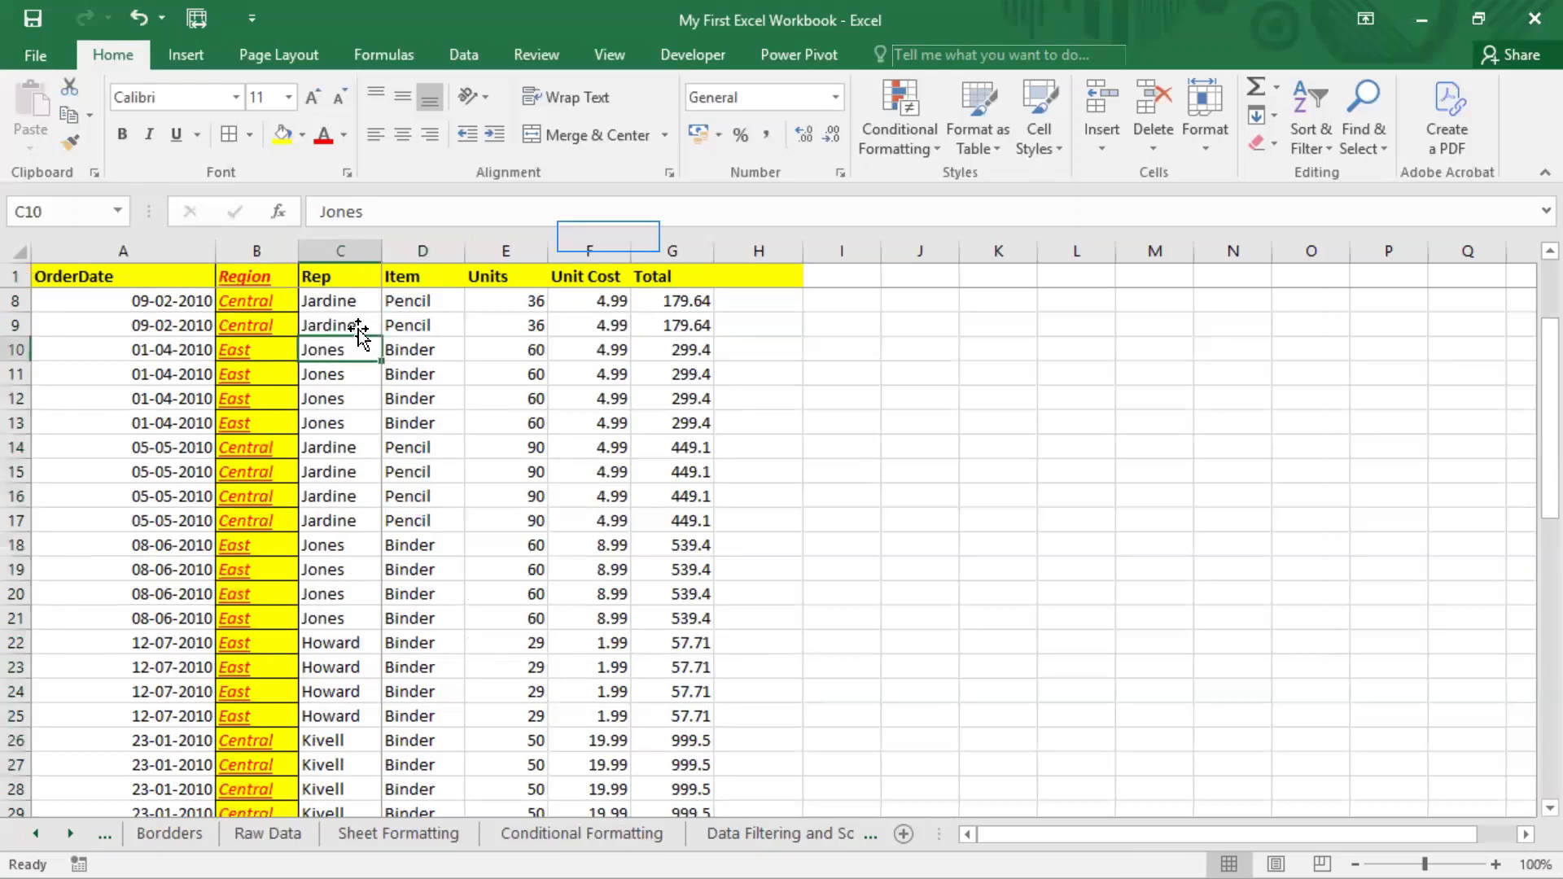
{"action": "left_click", "coordinate": [673, 275]}
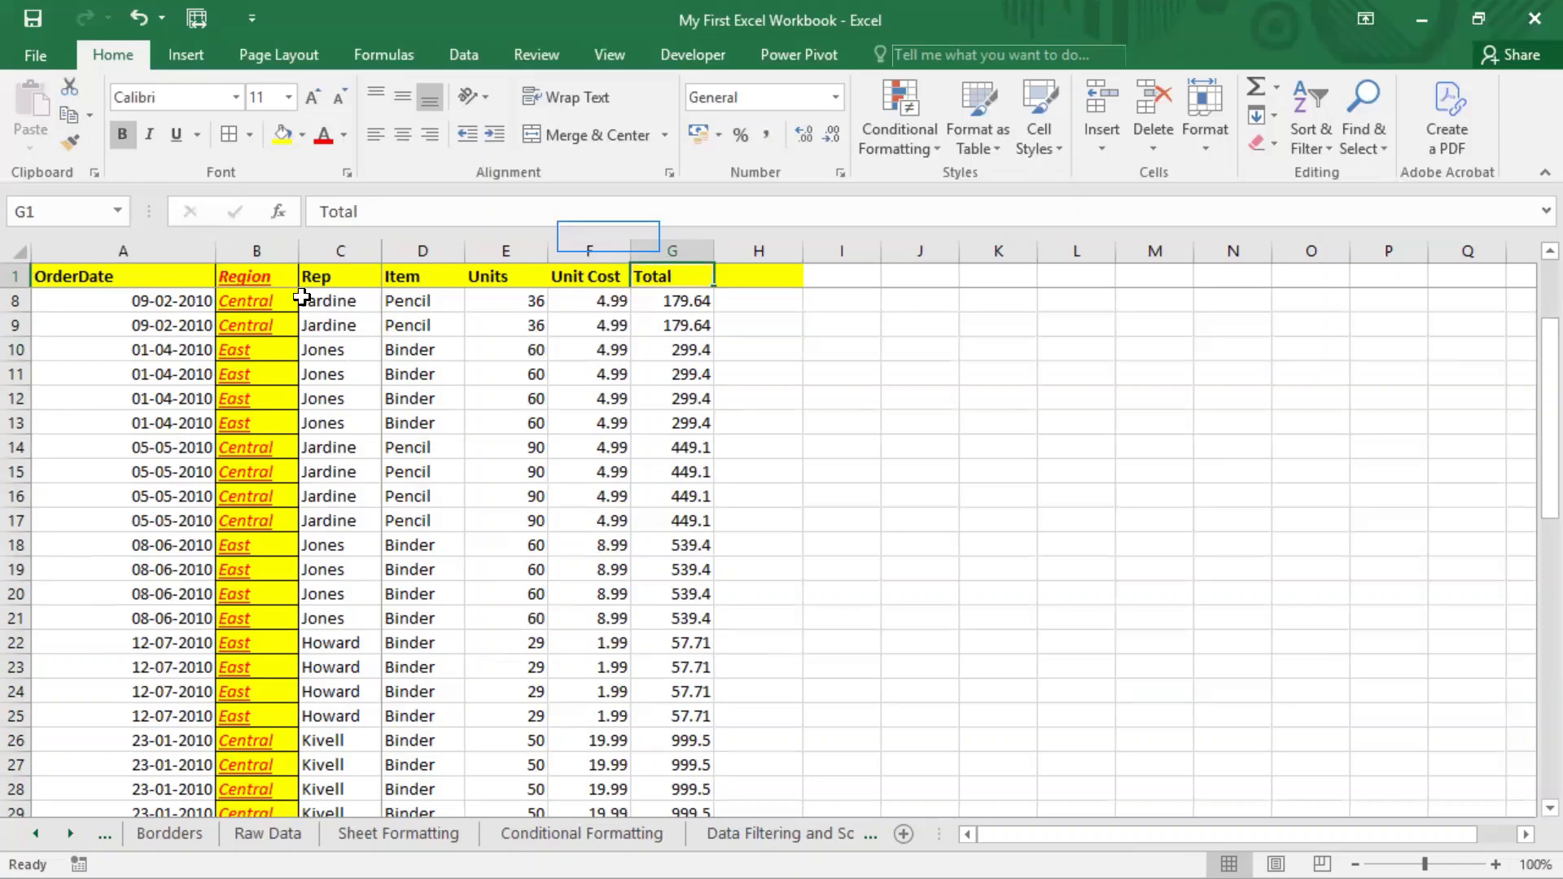
Copy the formatting of the Region column (B) onto columns C through G with Format Painter.
{"action": "left_click", "coordinate": [254, 250]}
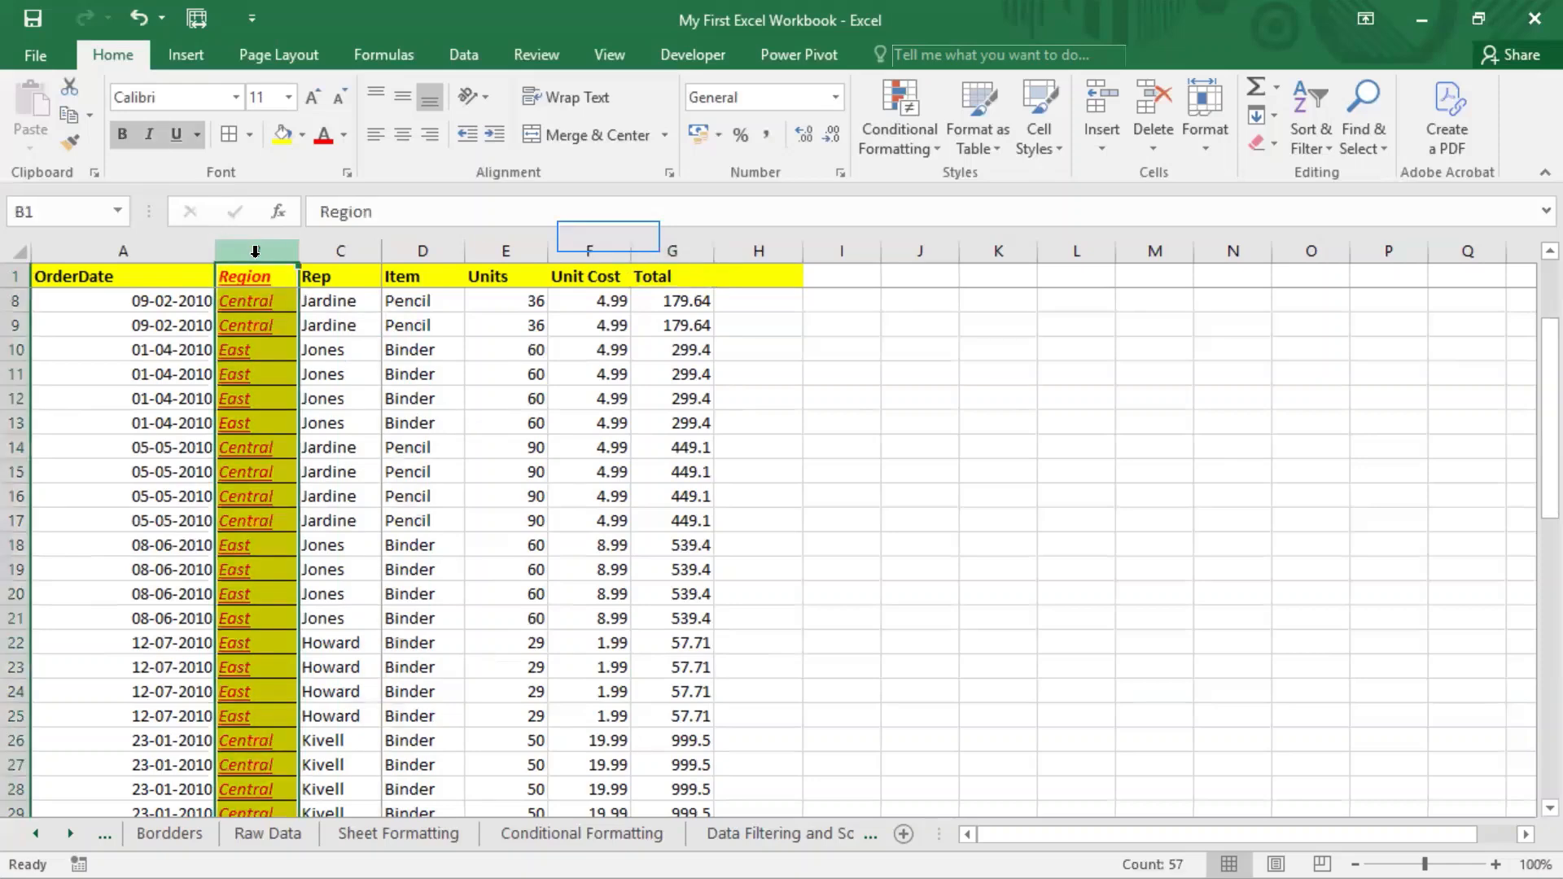
{"action": "left_click", "coordinate": [68, 148]}
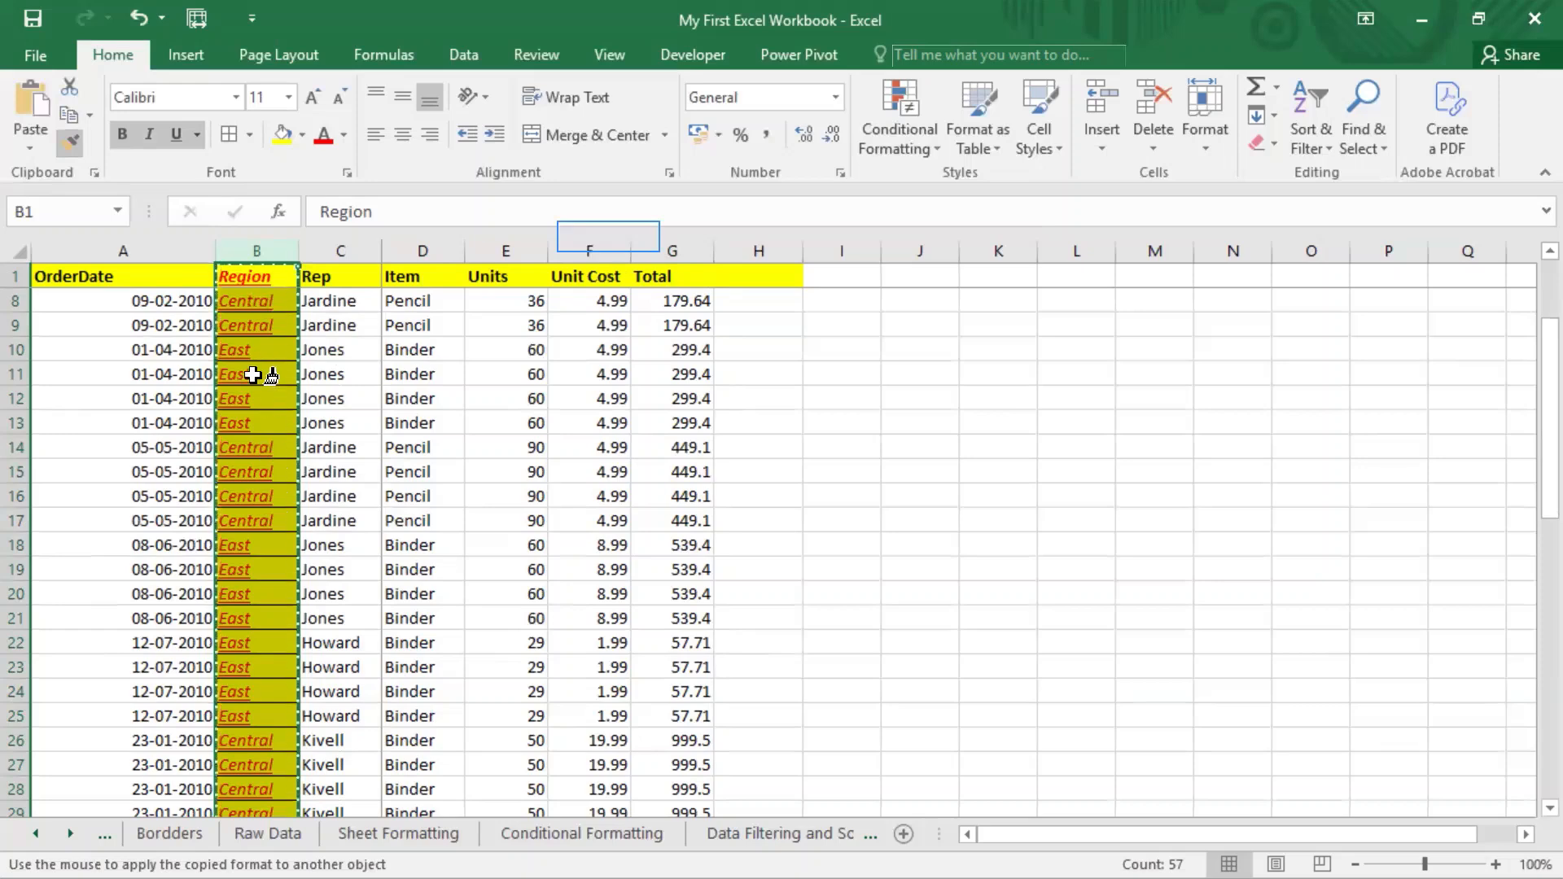
{"action": "left_click", "coordinate": [337, 244]}
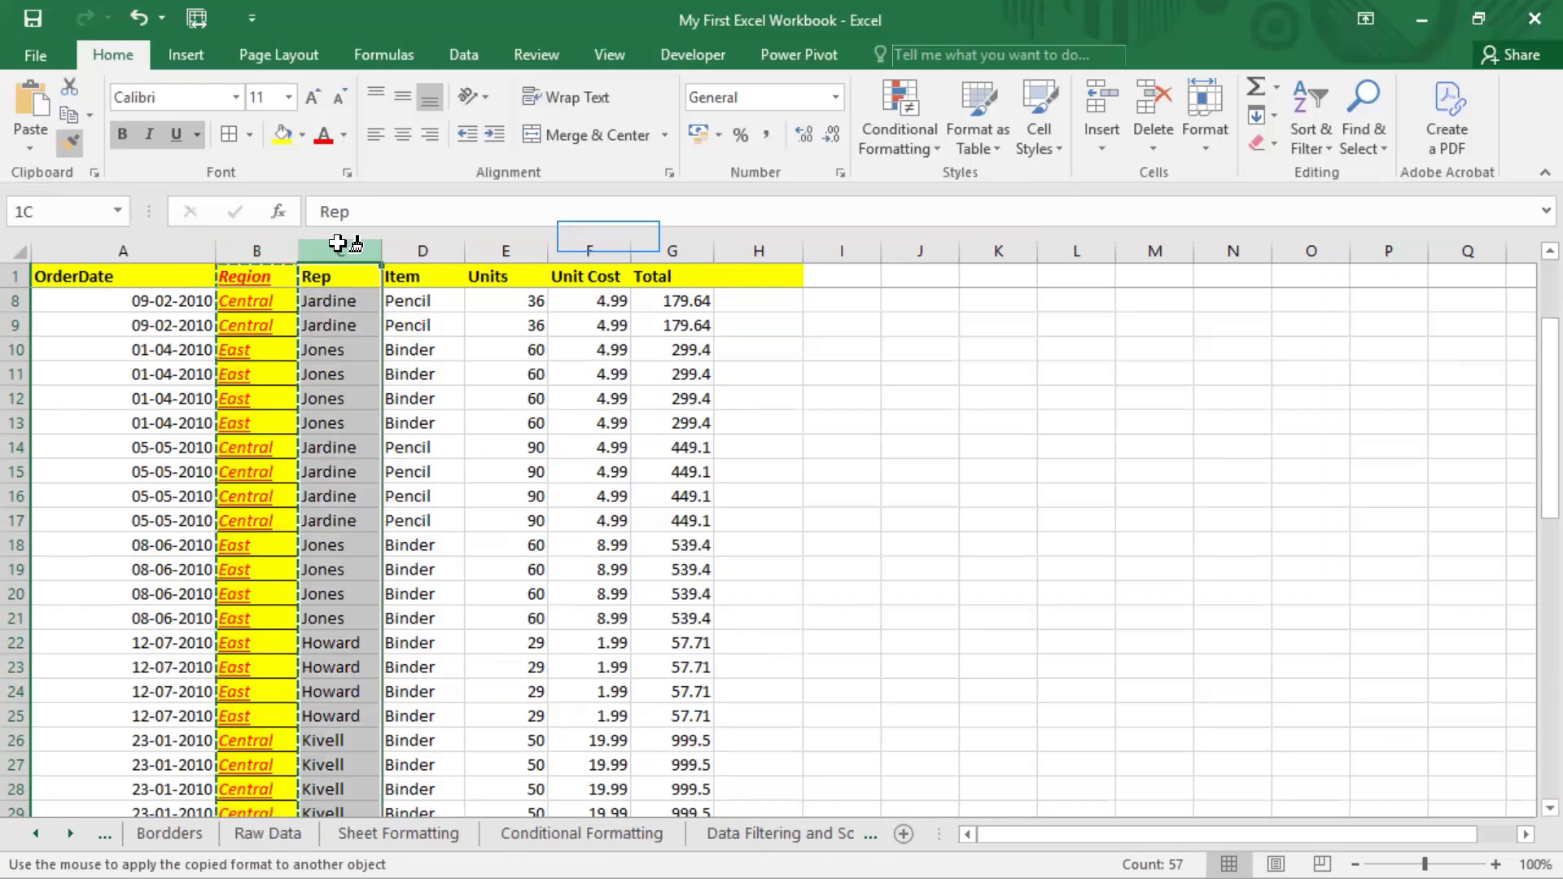
{"action": "left_click_drag", "start_coordinate": [337, 244], "coordinate": [663, 246]}
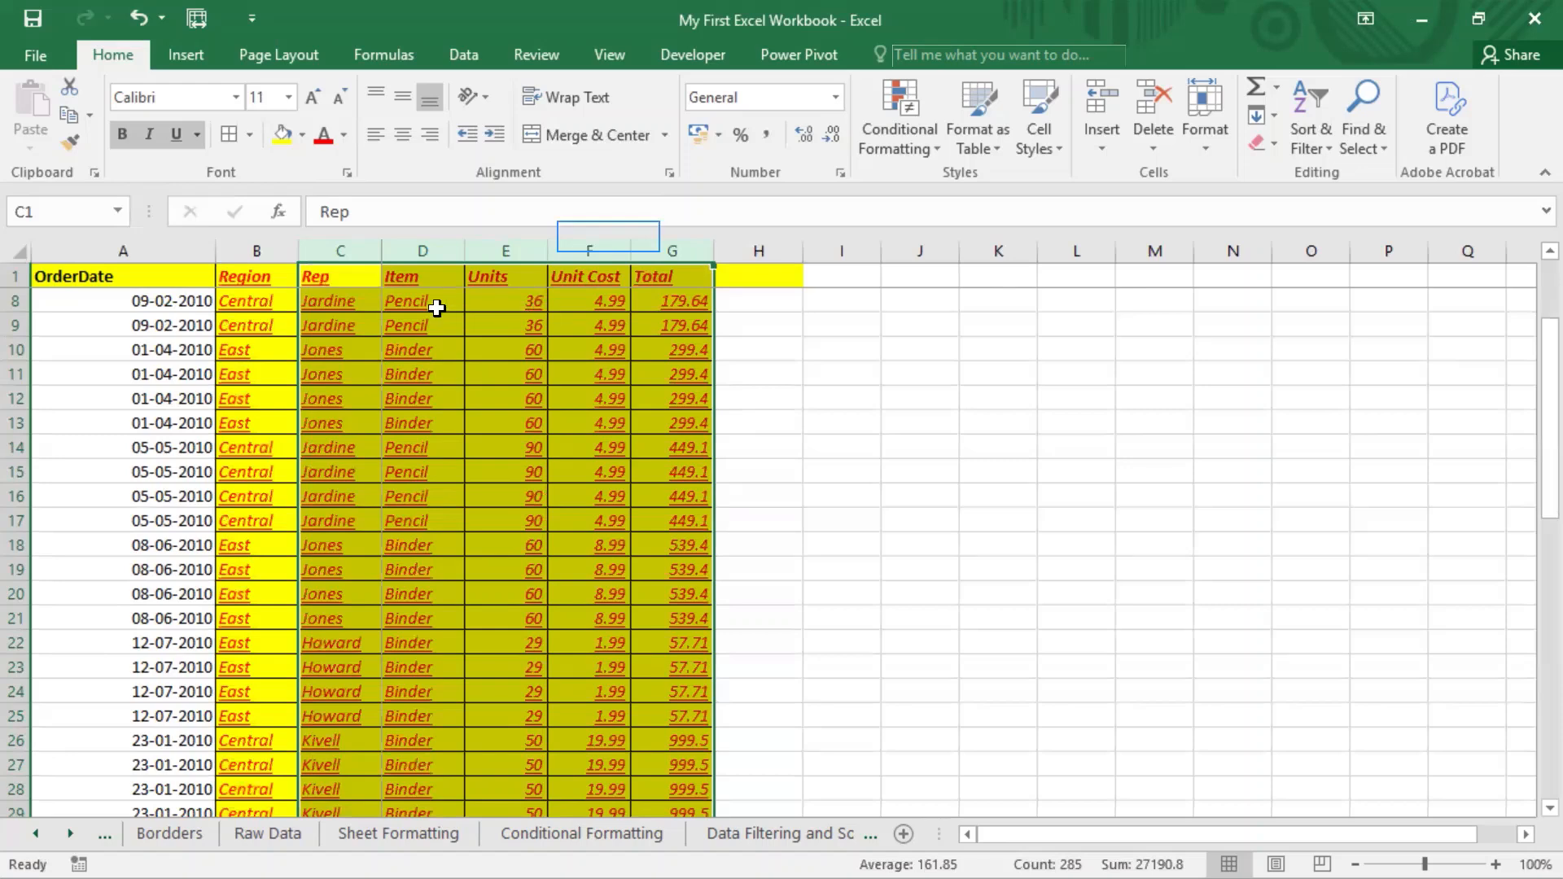
Undo the formatting copied onto columns C through G and clear the copy marquee around column B.
{"action": "key", "text": "ctrl+z"}
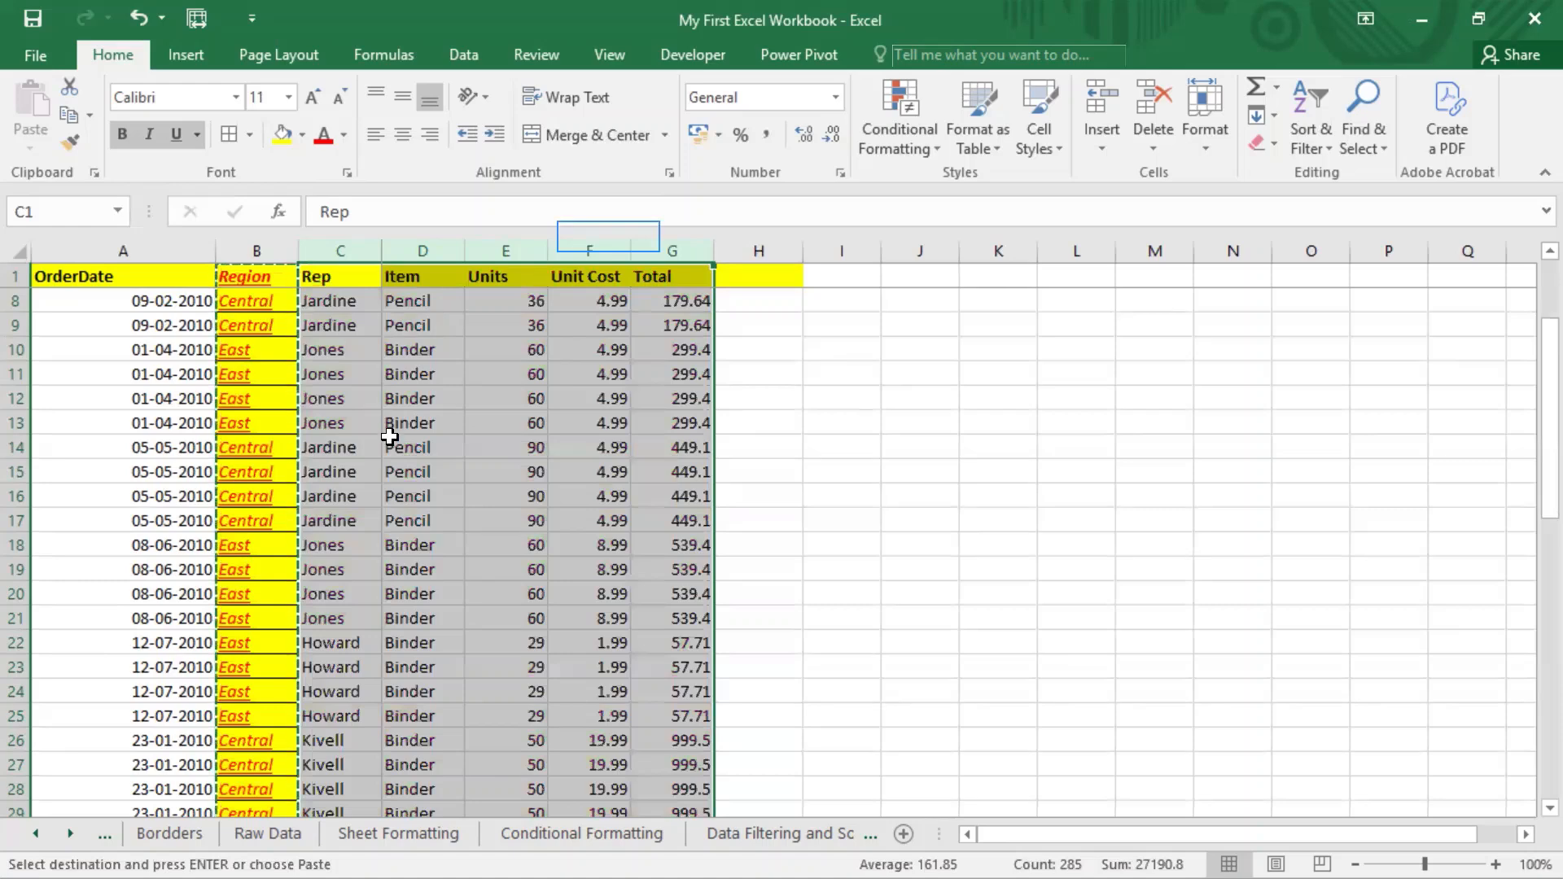
{"action": "left_click", "coordinate": [390, 437]}
{"action": "left_click", "coordinate": [371, 396]}
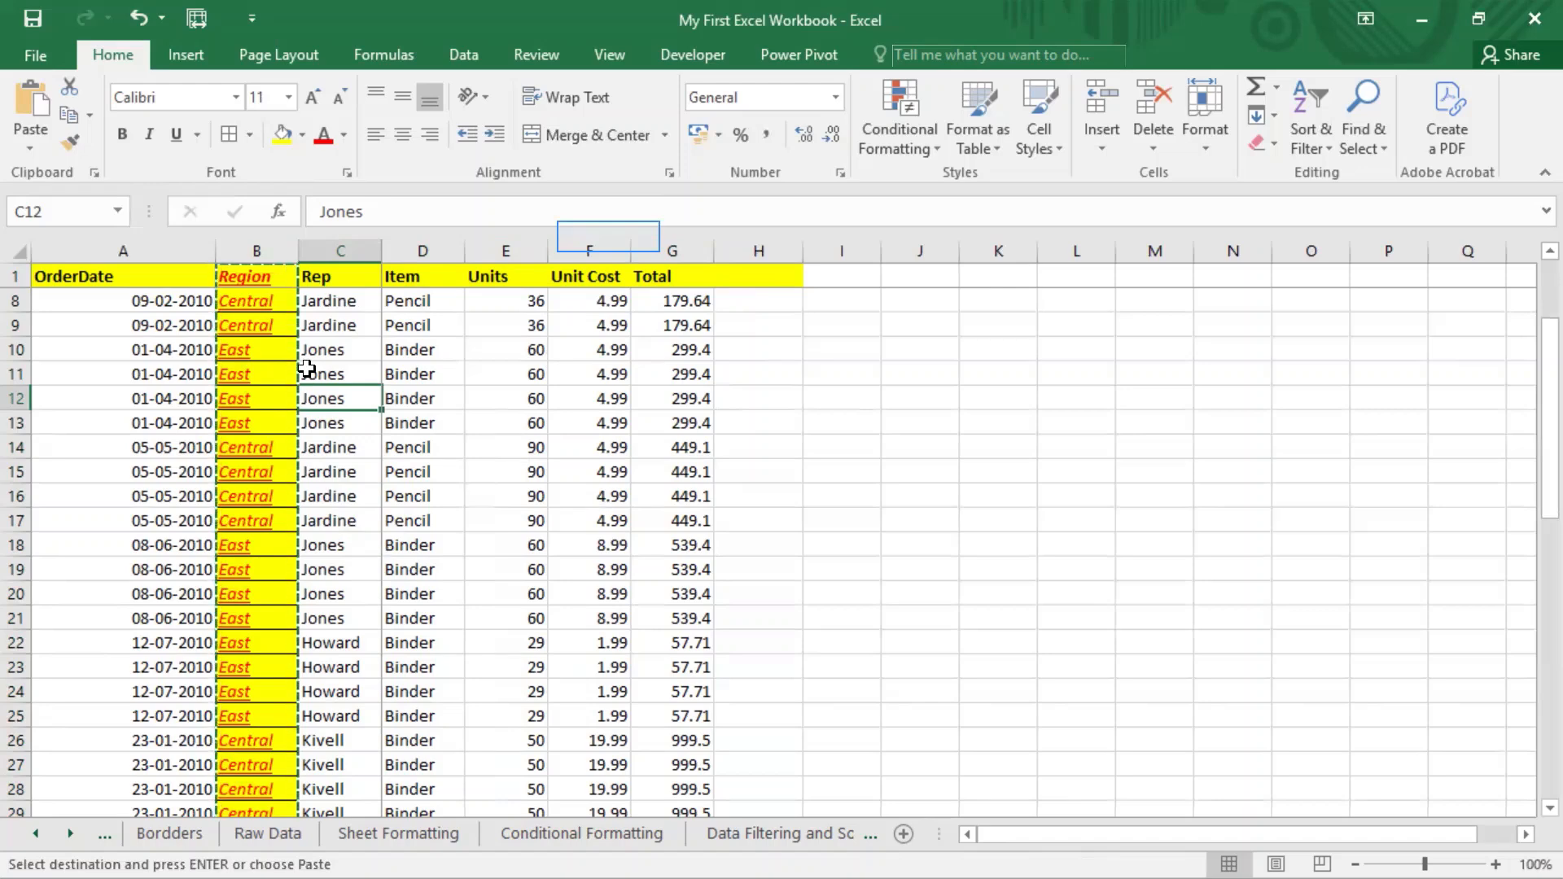
{"action": "left_click", "coordinate": [269, 253]}
{"action": "left_click", "coordinate": [444, 498]}
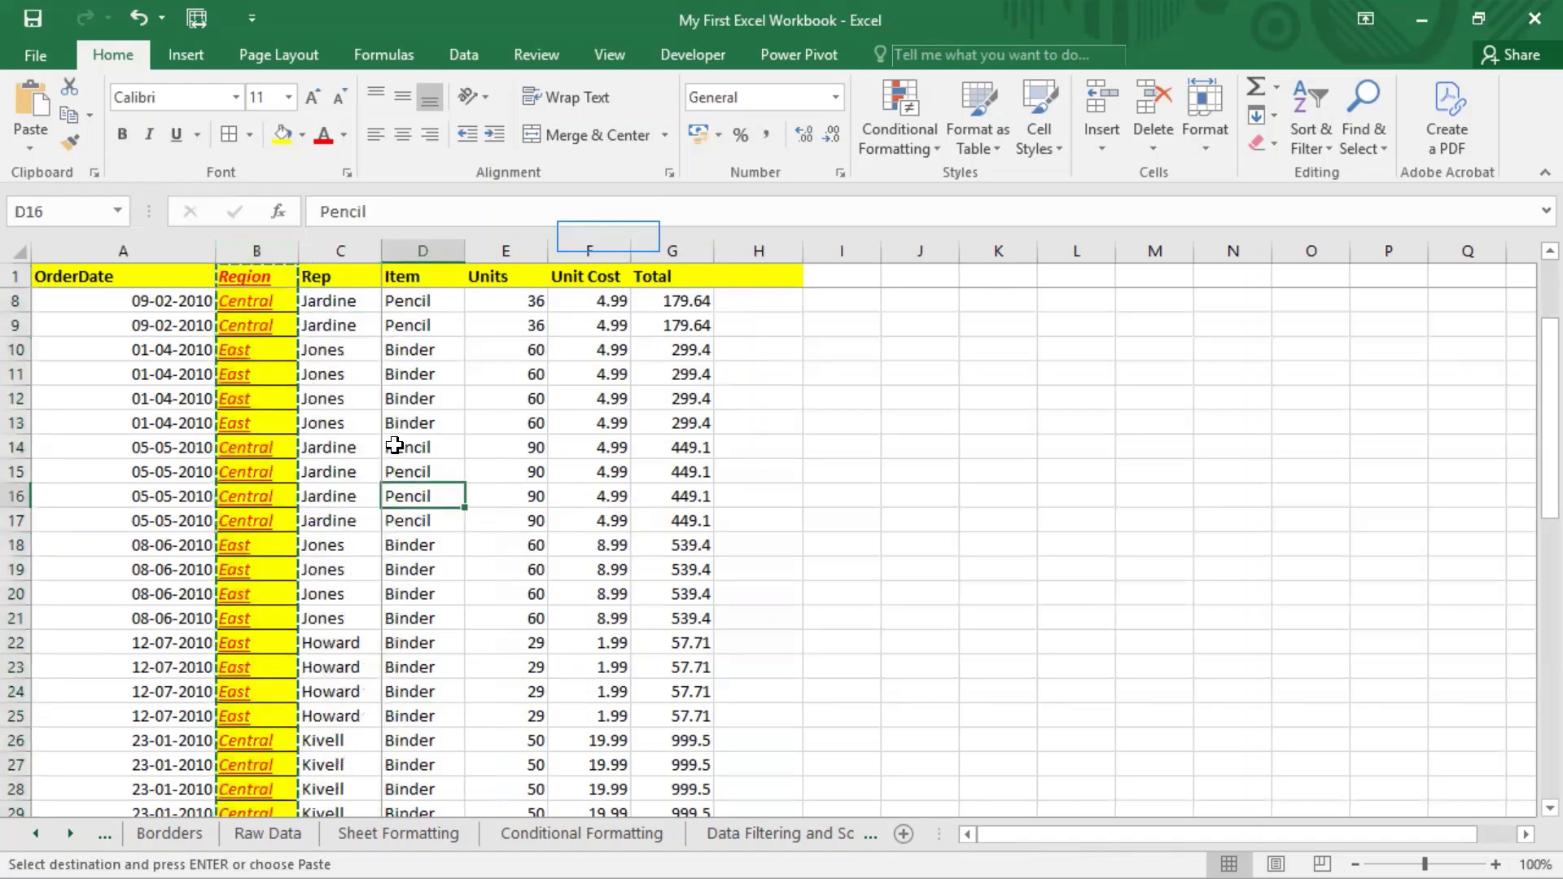
{"action": "key", "text": "Escape"}
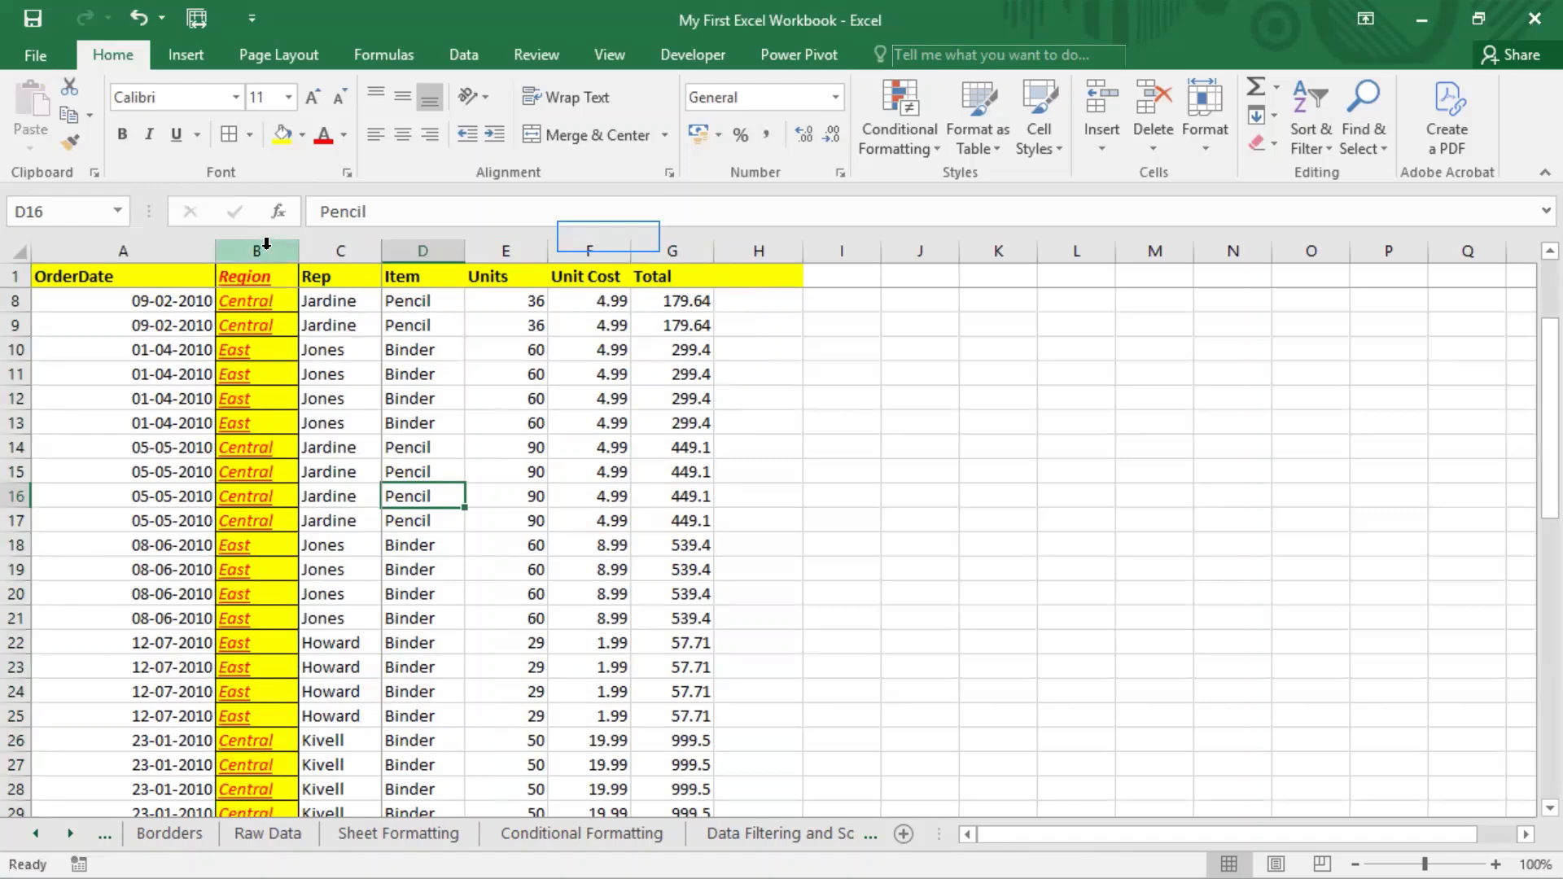
Try a single use of Format Painter from column B on columns D, F and G, and undo the result.
{"action": "left_click", "coordinate": [266, 243]}
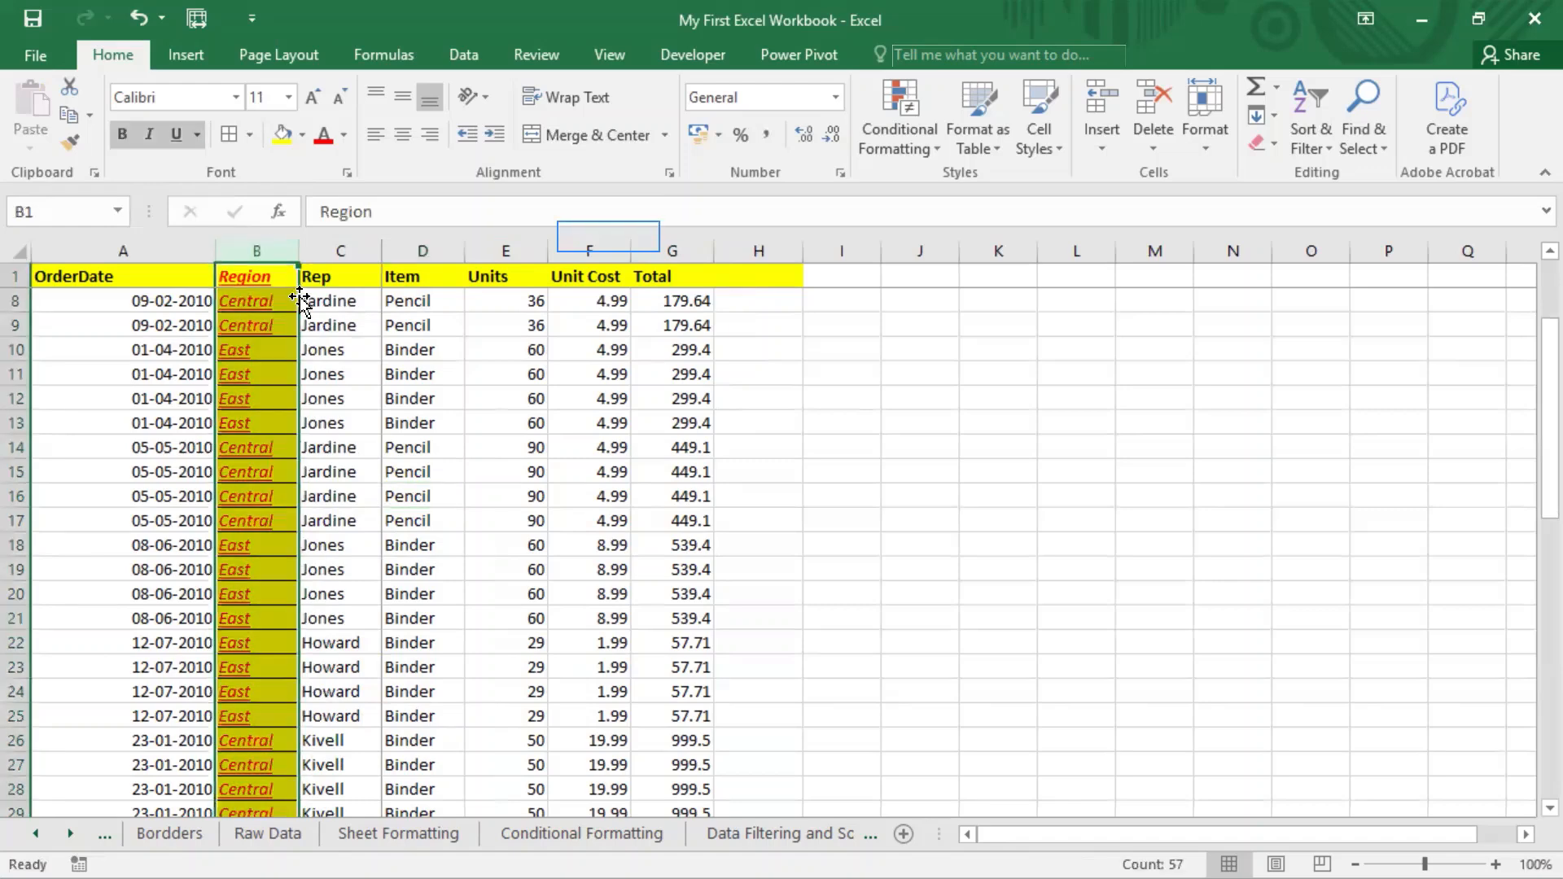
{"action": "left_click", "coordinate": [75, 143]}
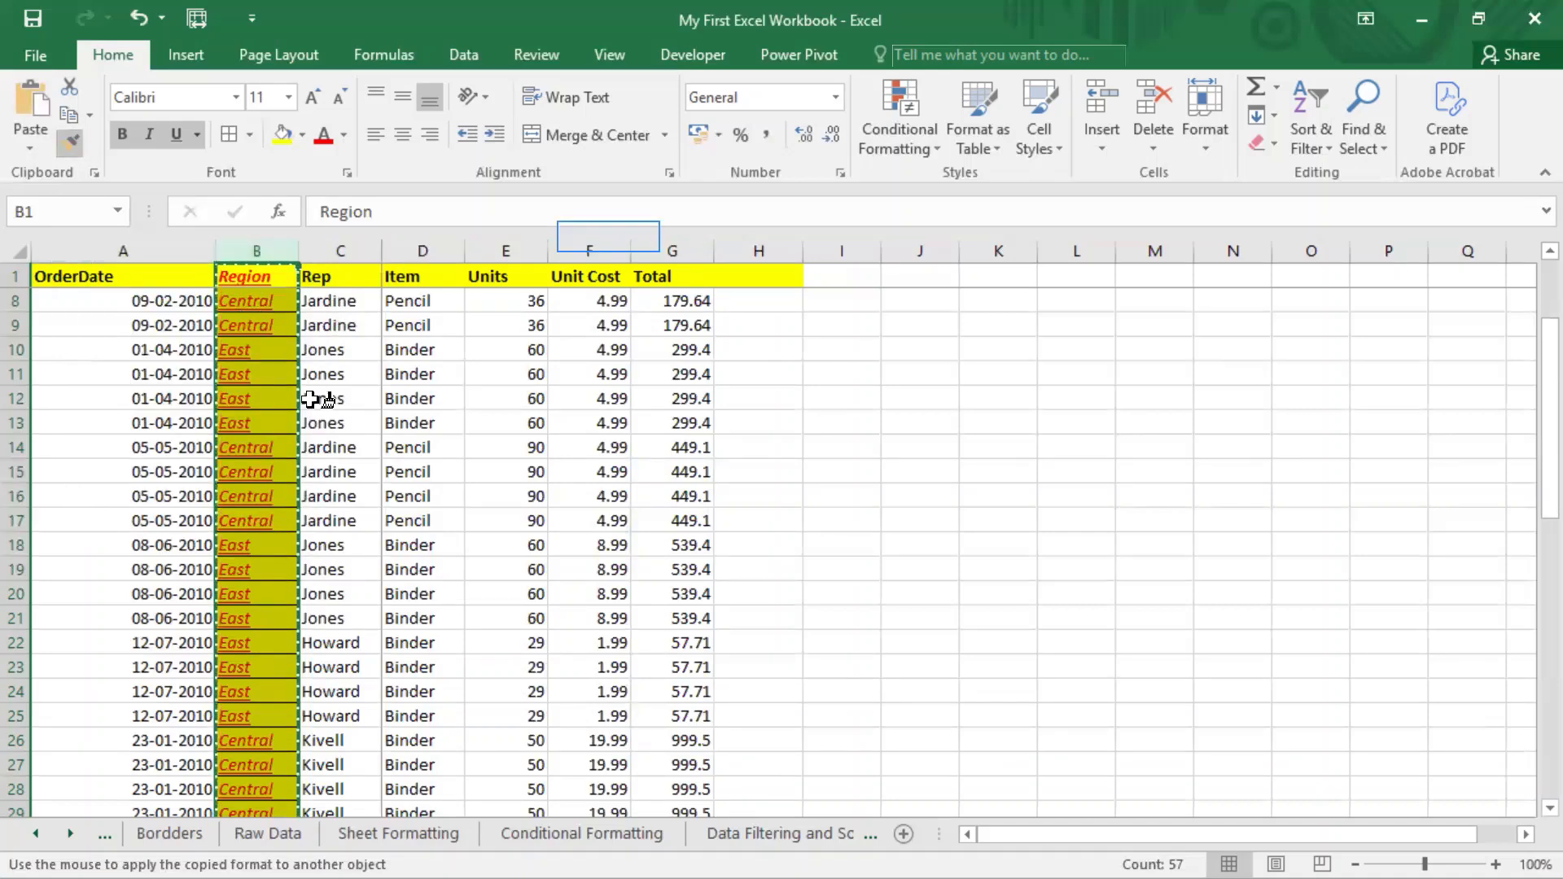
{"action": "left_click", "coordinate": [424, 249]}
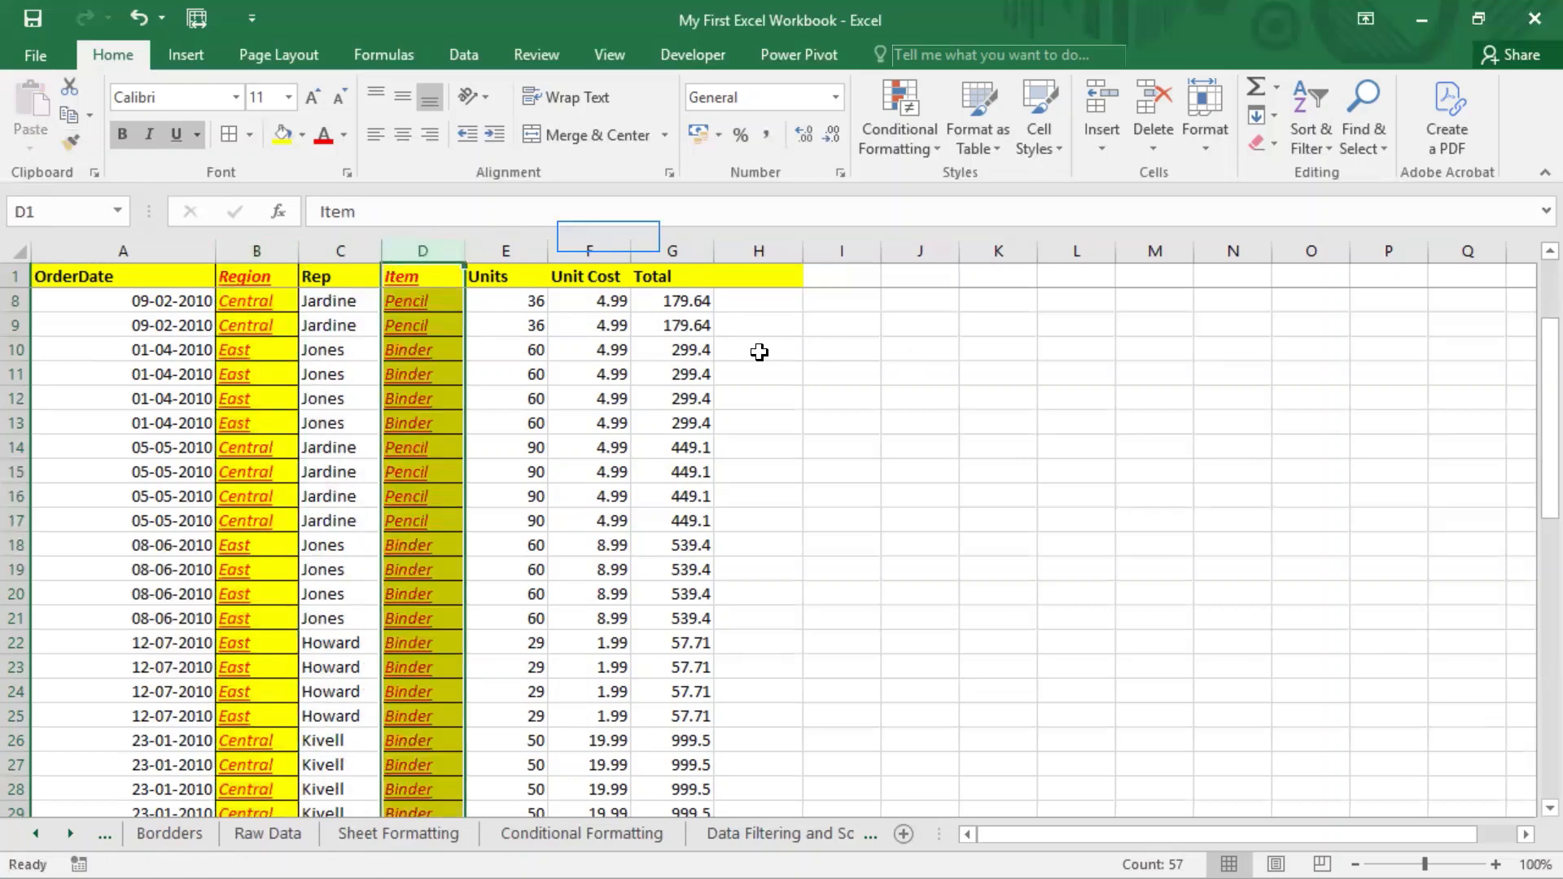
{"action": "left_click", "coordinate": [586, 251]}
{"action": "left_click", "coordinate": [672, 251]}
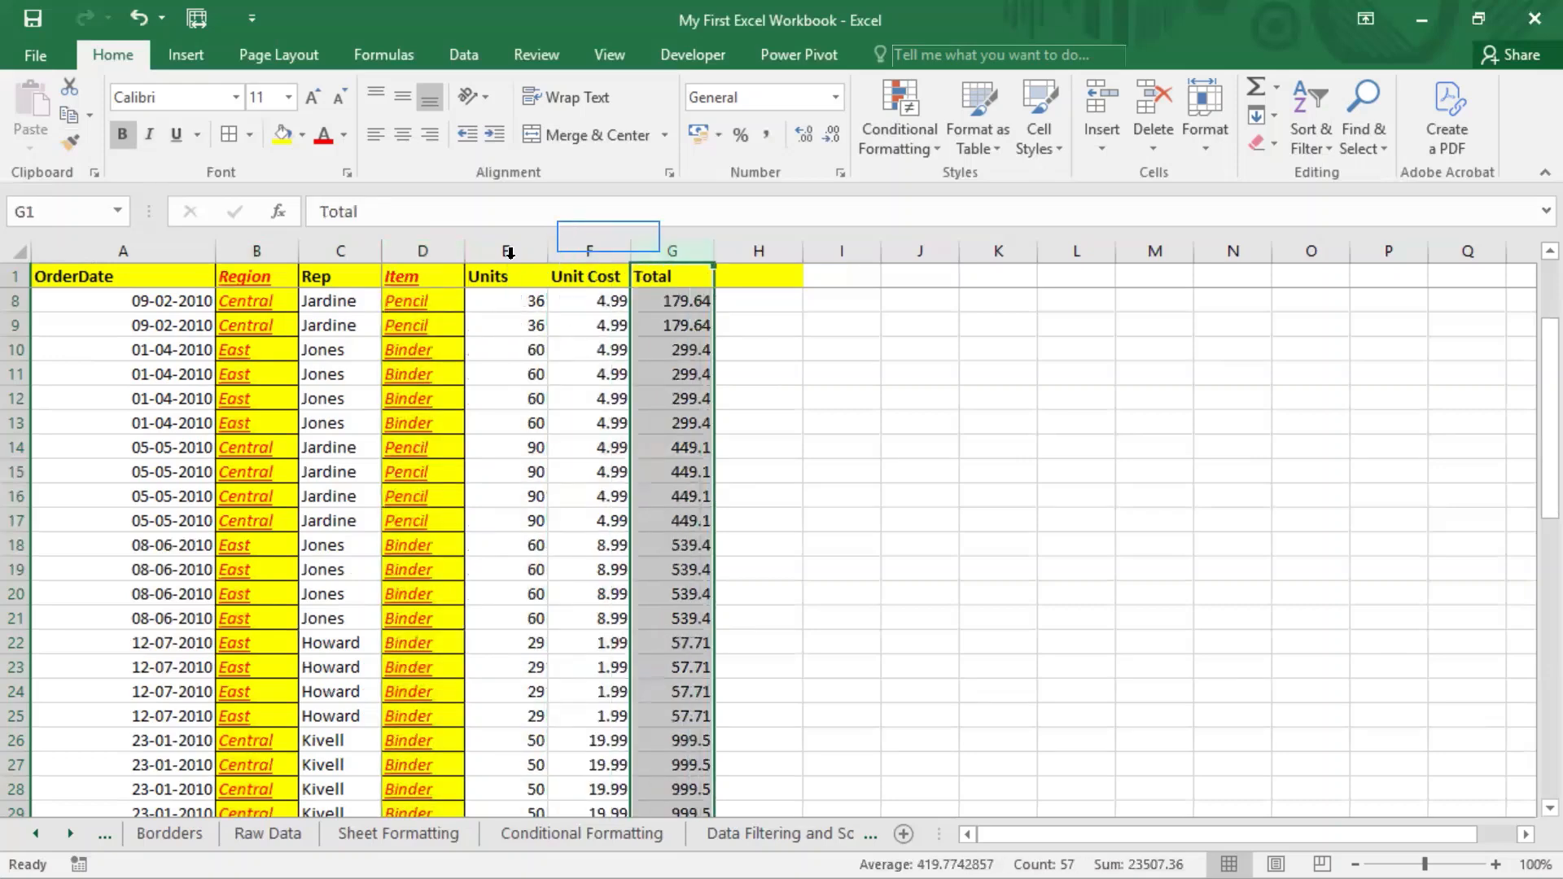
{"action": "key", "text": "ctrl+z"}
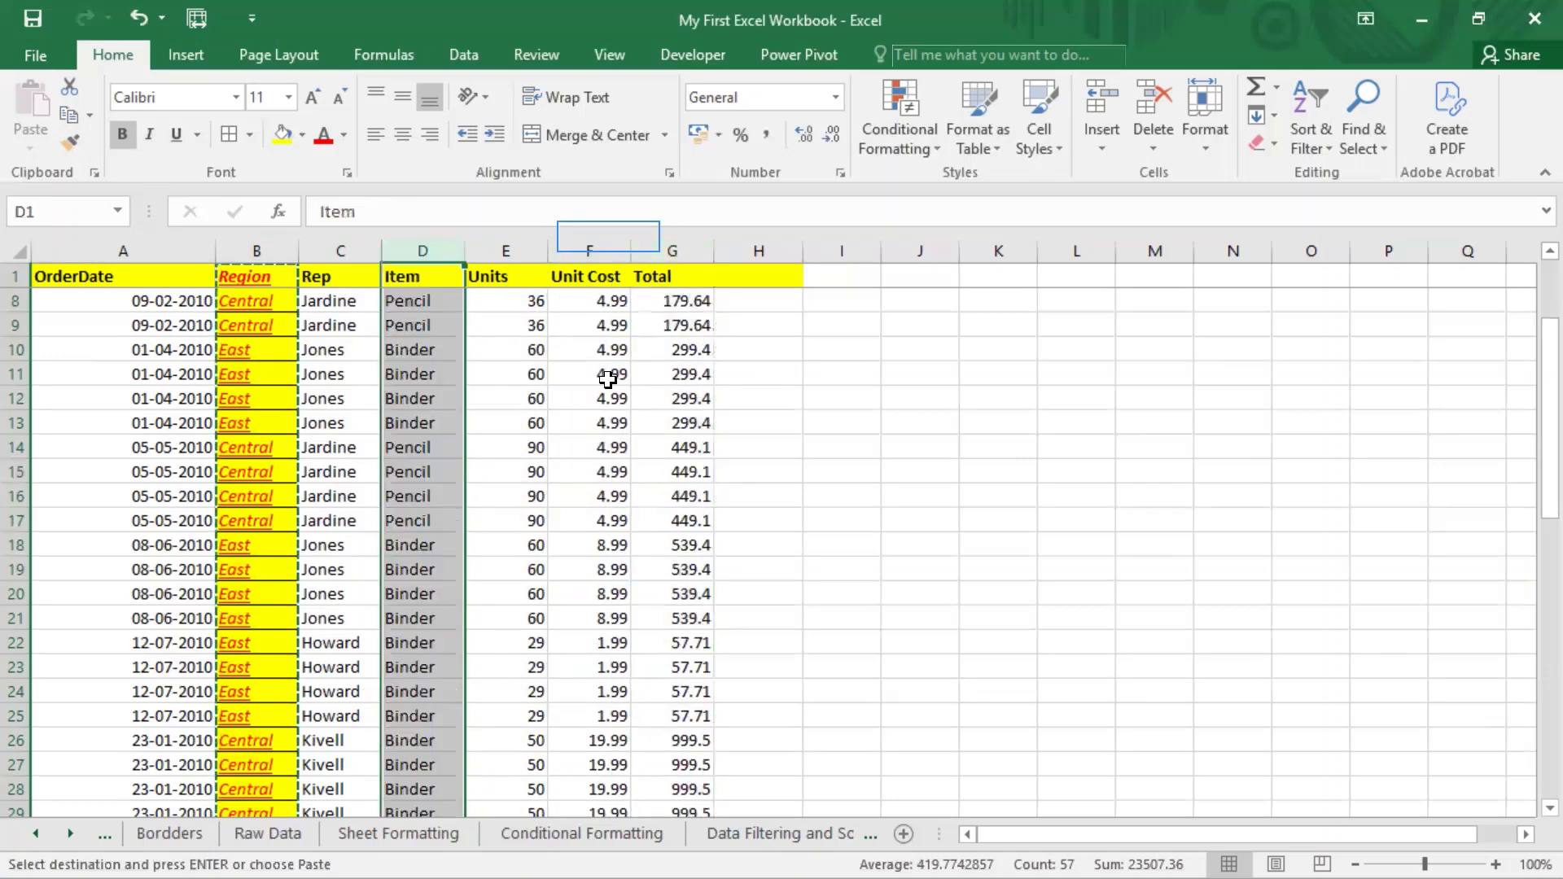
{"action": "left_click", "coordinate": [587, 393]}
Copy the Region column's formatting onto the Item (D) and Unit Cost (F) columns with Format Painter locked on, and turn it off.
{"action": "left_click", "coordinate": [258, 251]}
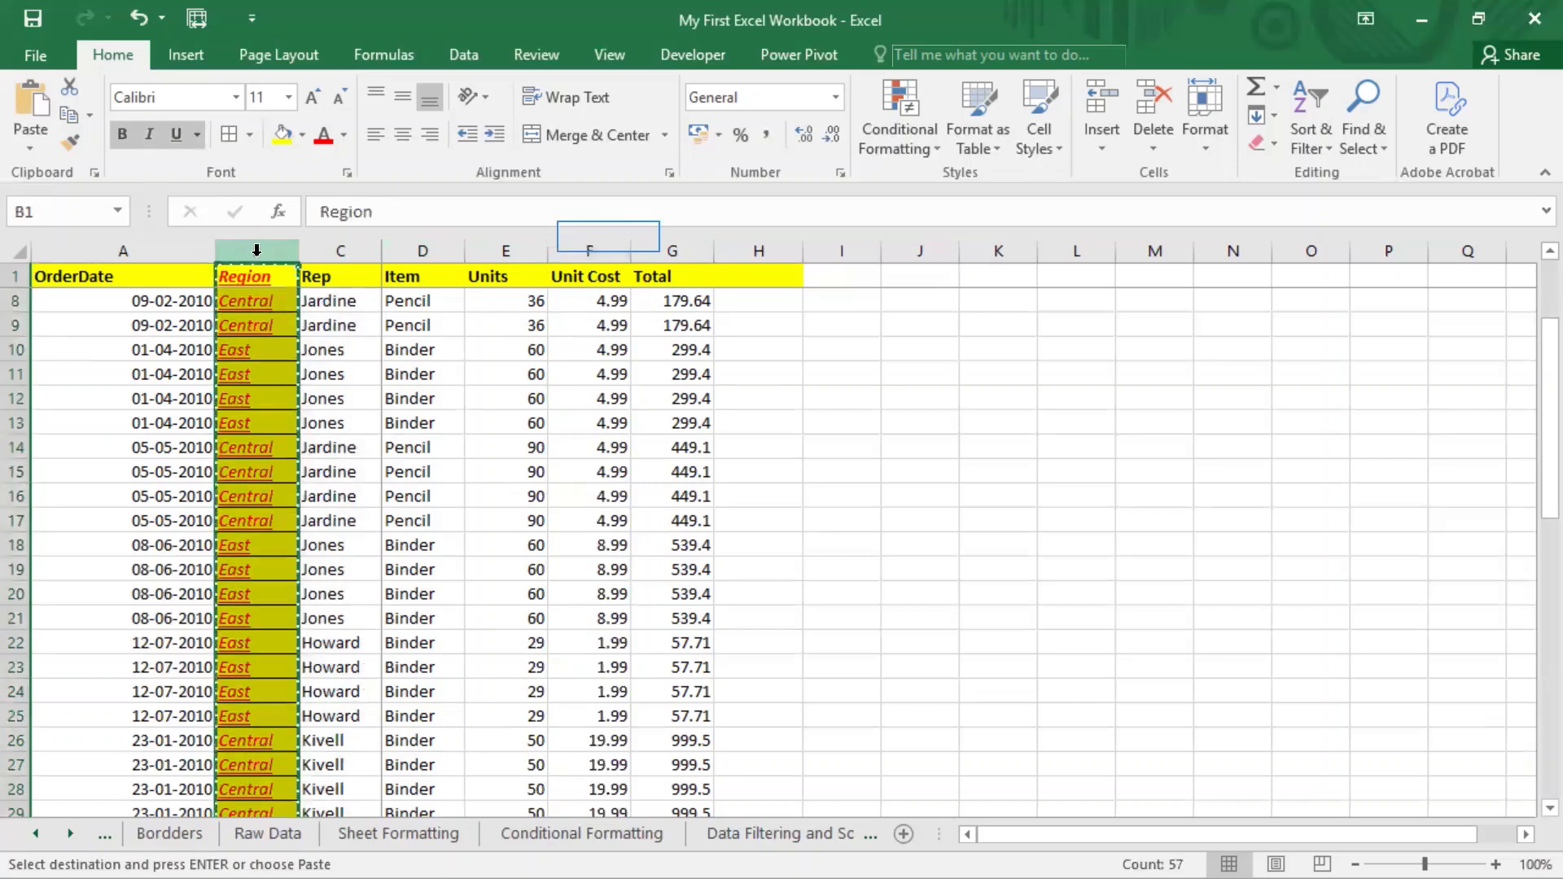
{"action": "left_click", "coordinate": [69, 145]}
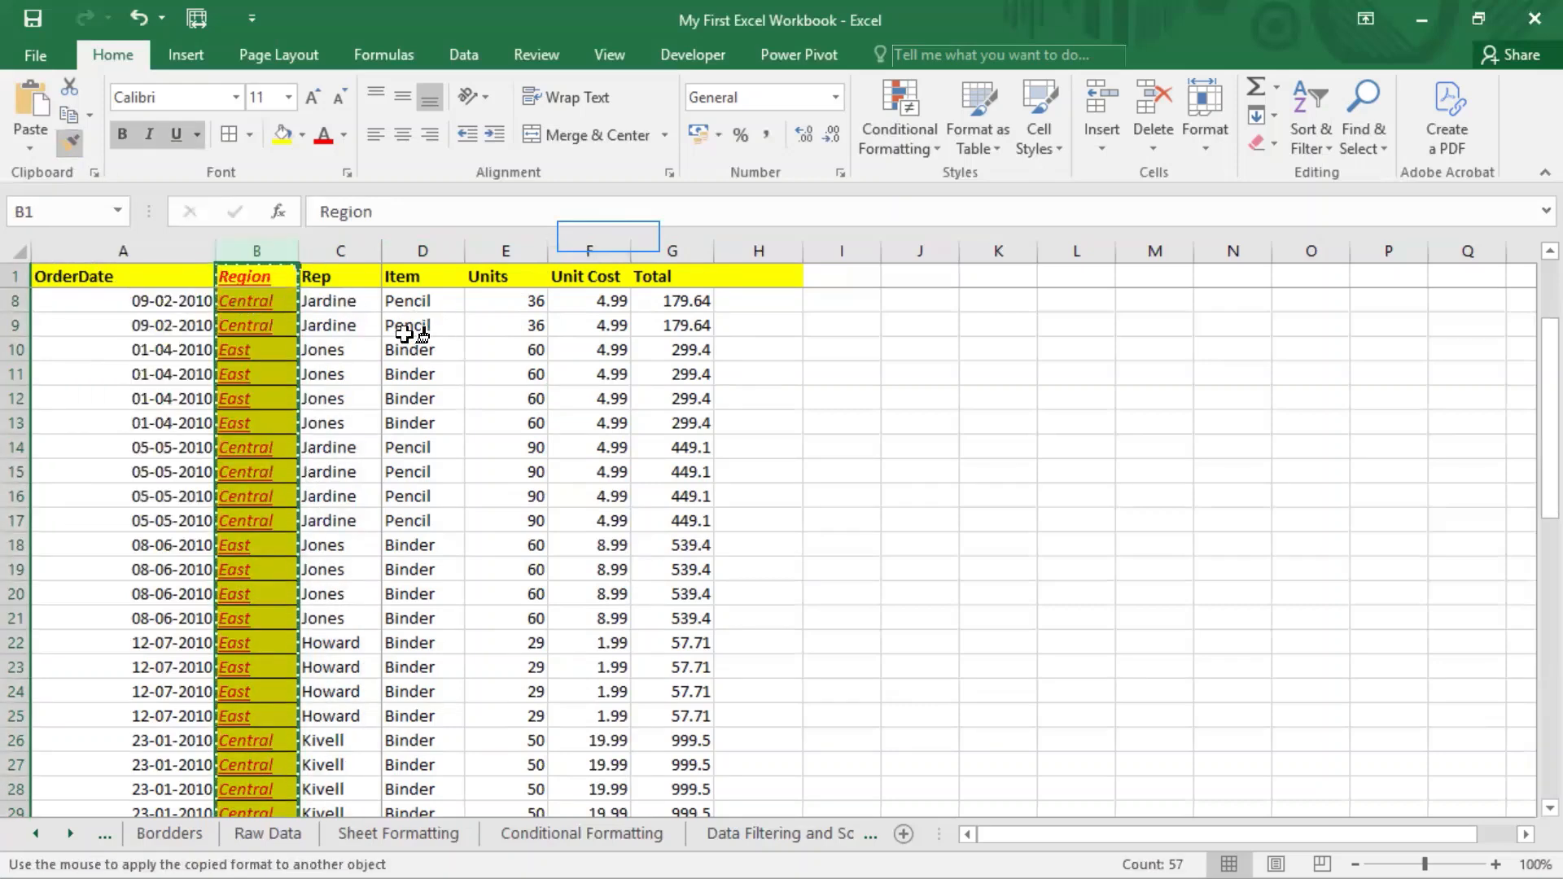
{"action": "left_click", "coordinate": [418, 250]}
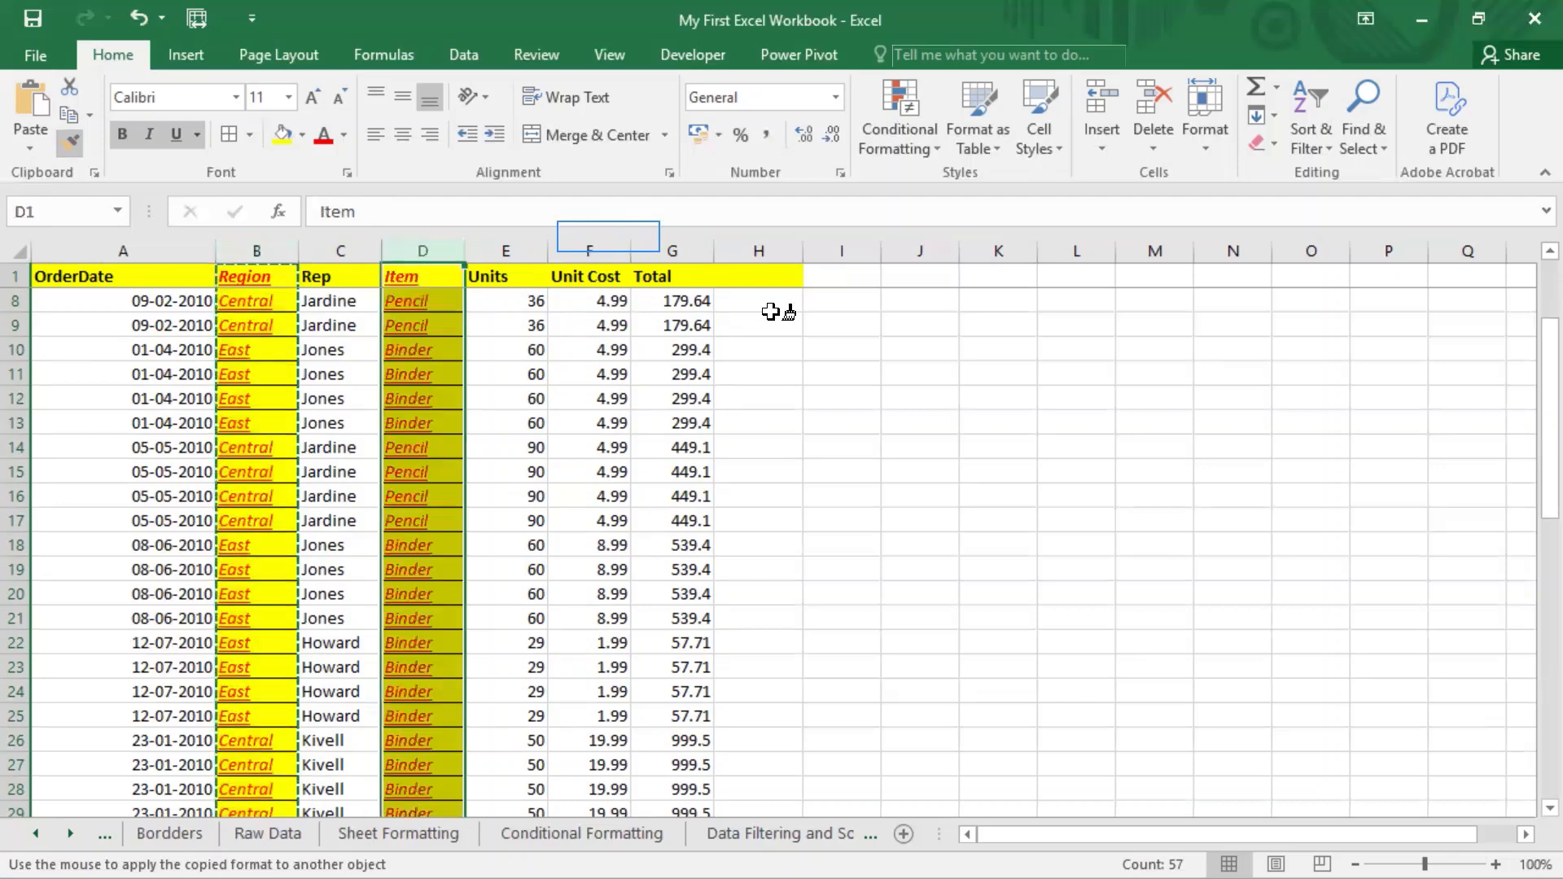
{"action": "left_click", "coordinate": [610, 251]}
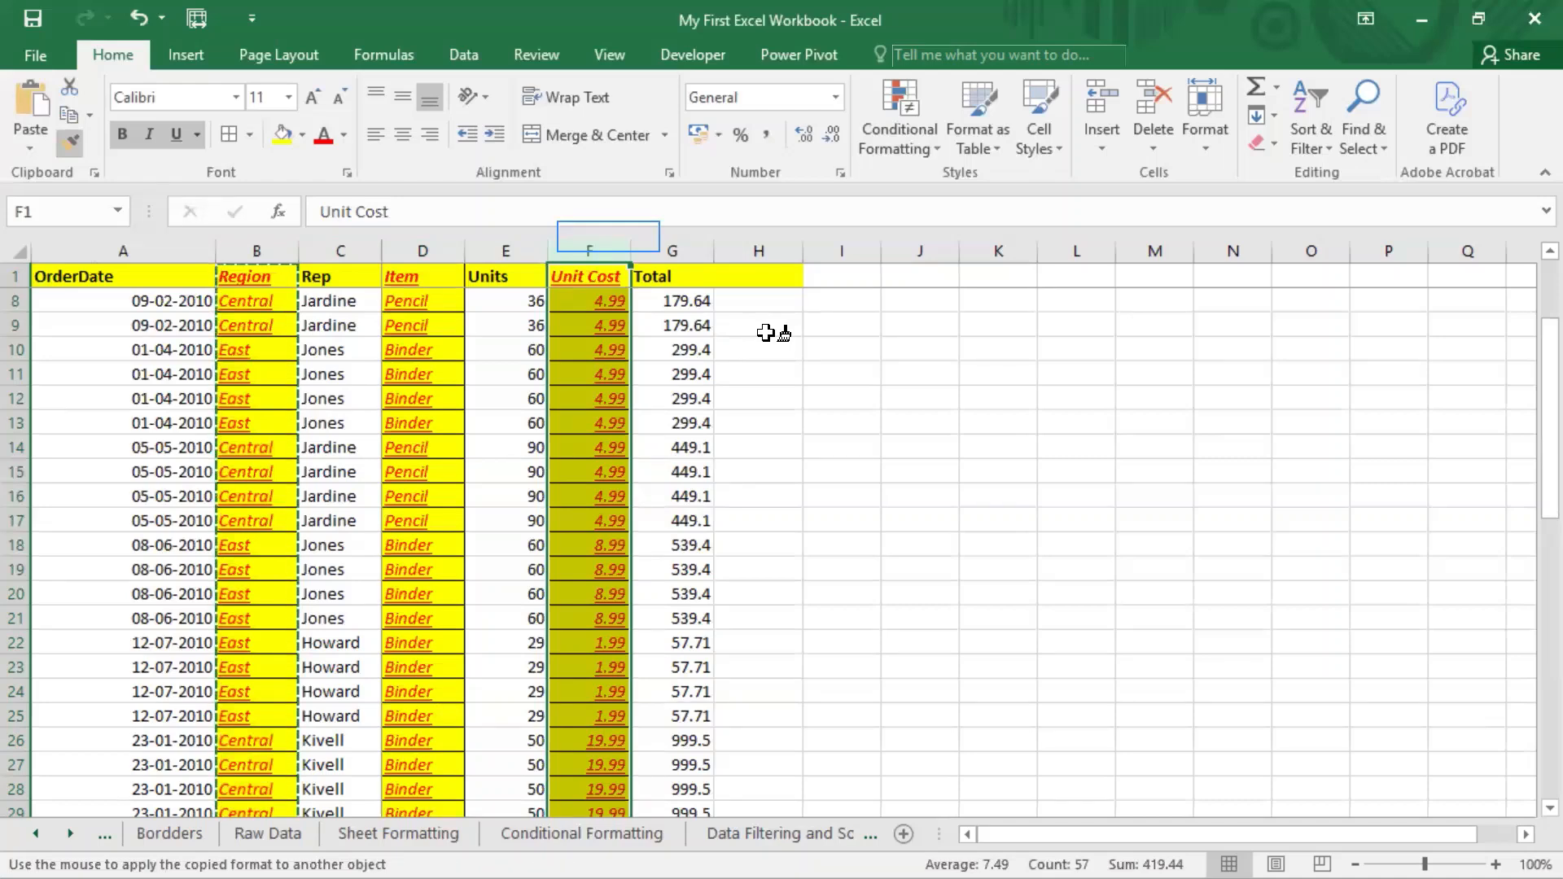
{"action": "key", "text": "Escape"}
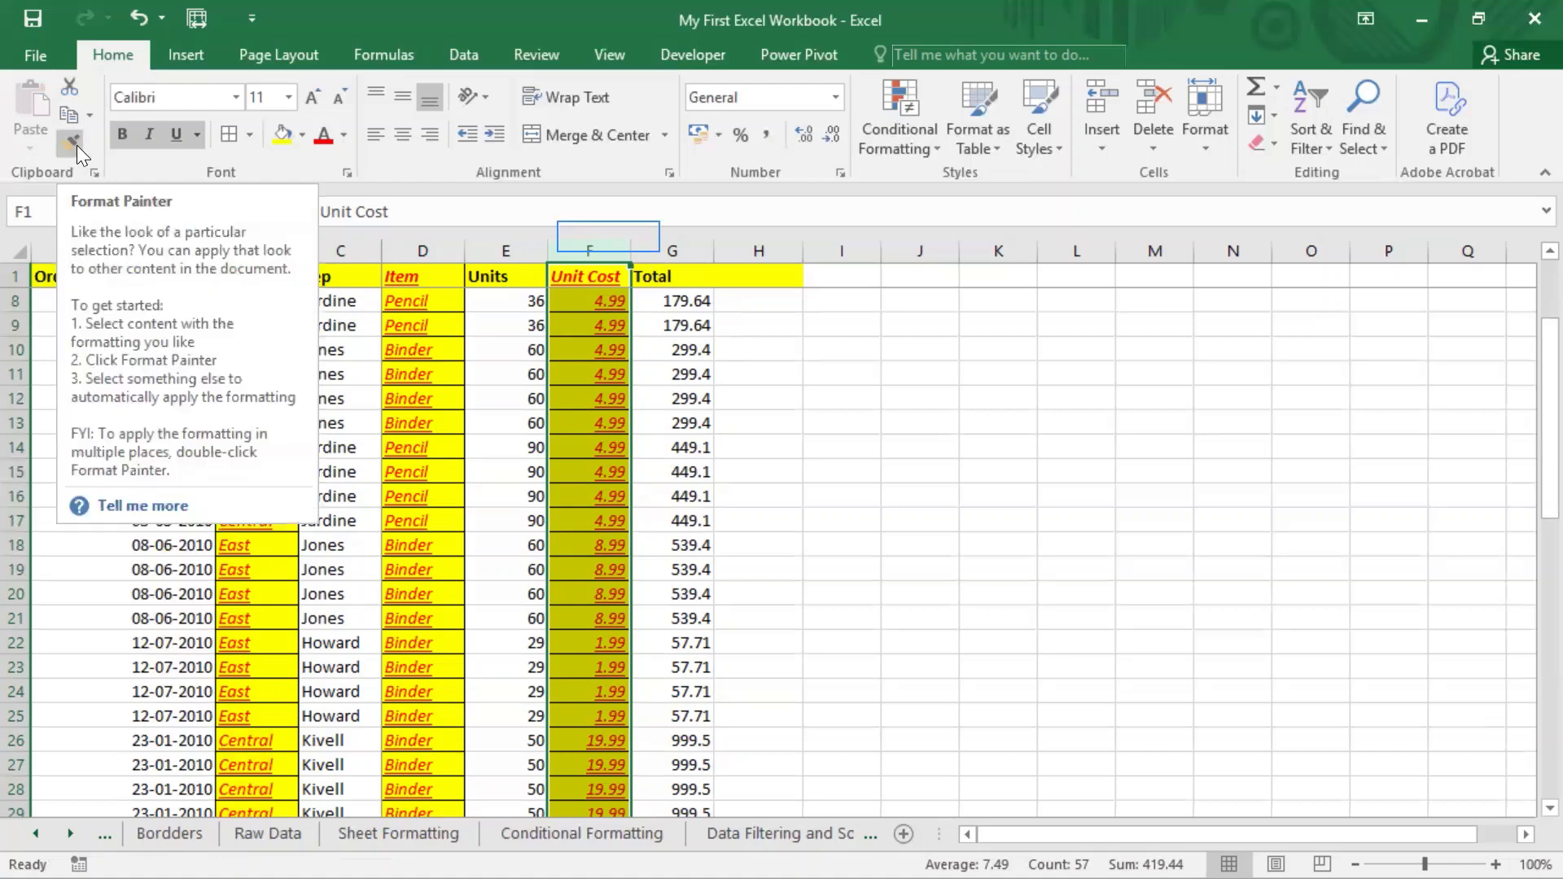
{"action": "left_click", "coordinate": [709, 374]}
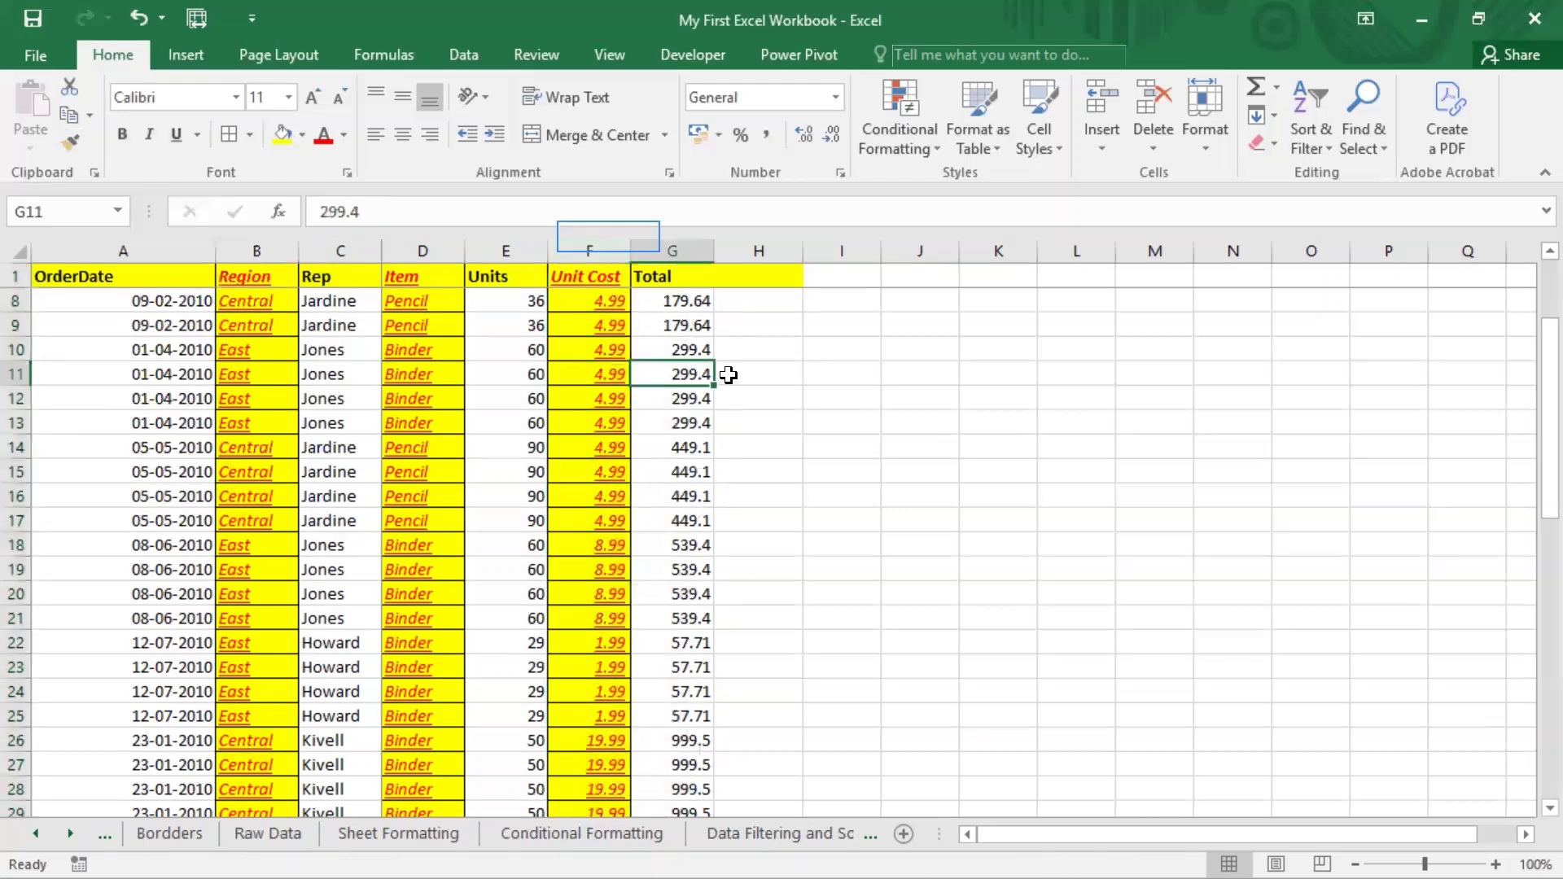